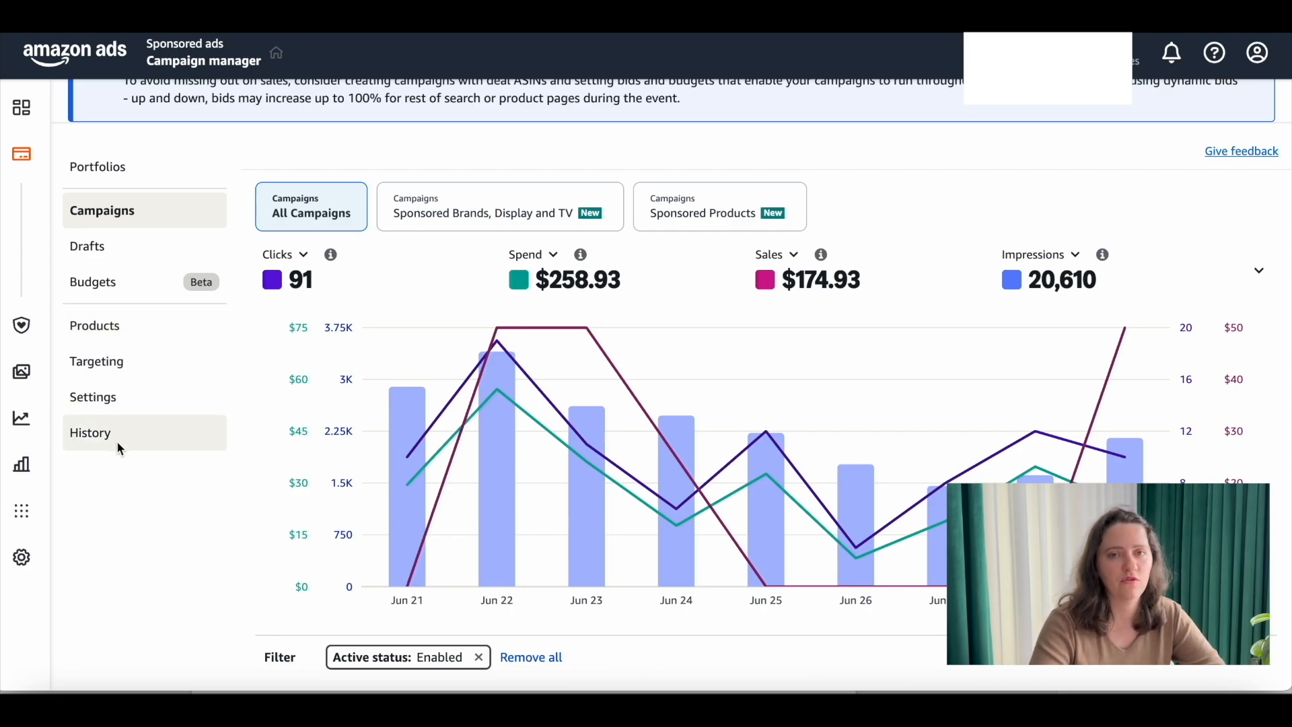
Review the list of enabled campaigns, their delivery status and the available filter criteria
scroll(147, 523, down, 6)
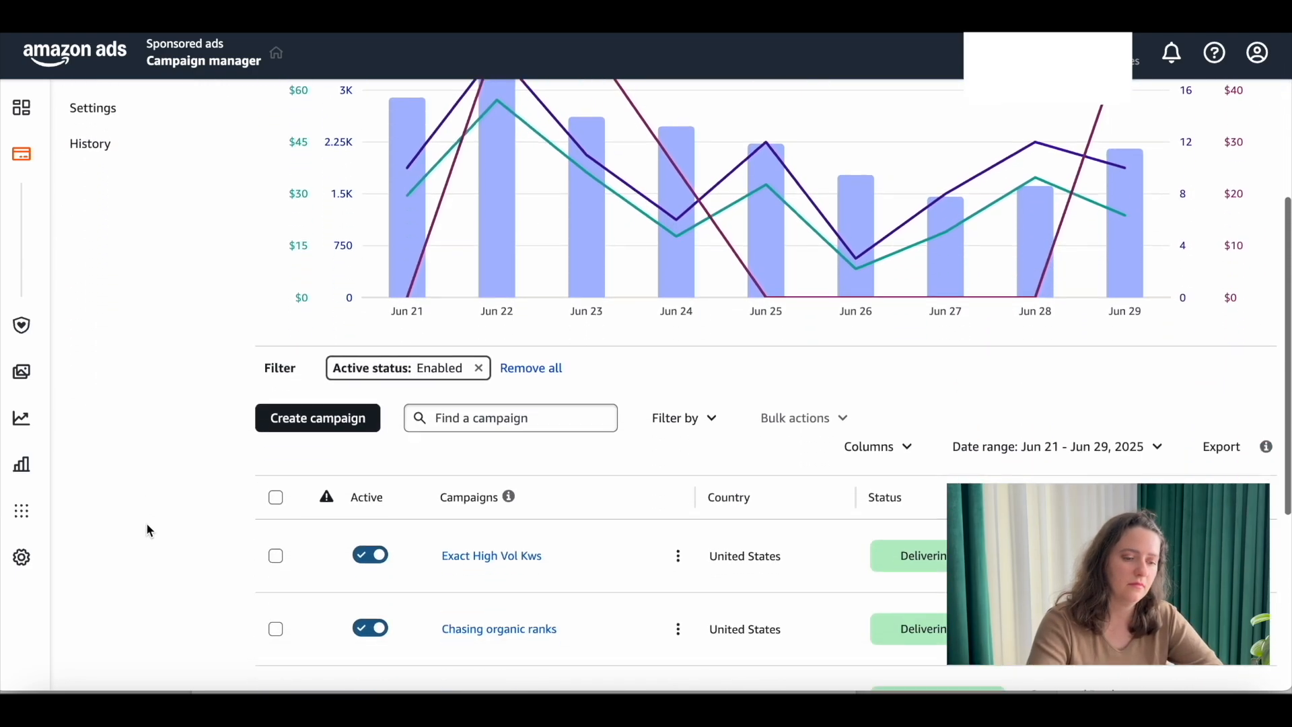
scroll(148, 528, down, 2)
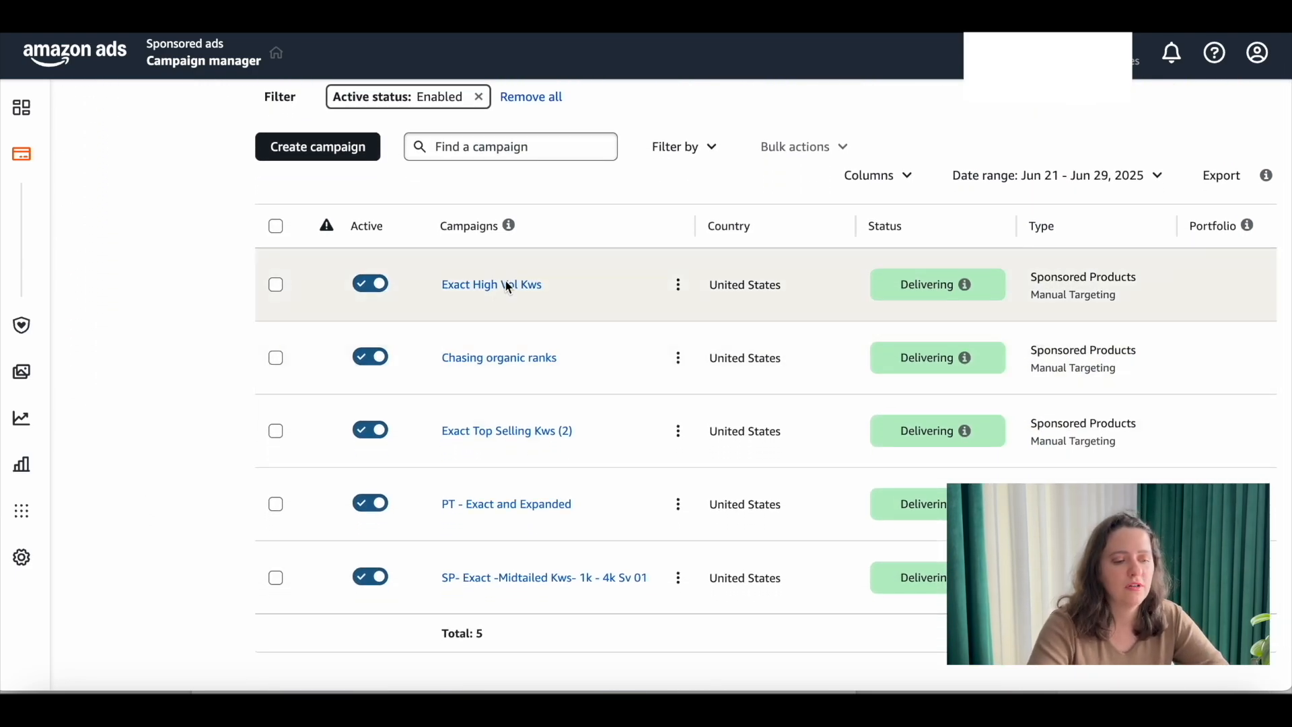
scroll(787, 285, right, 4)
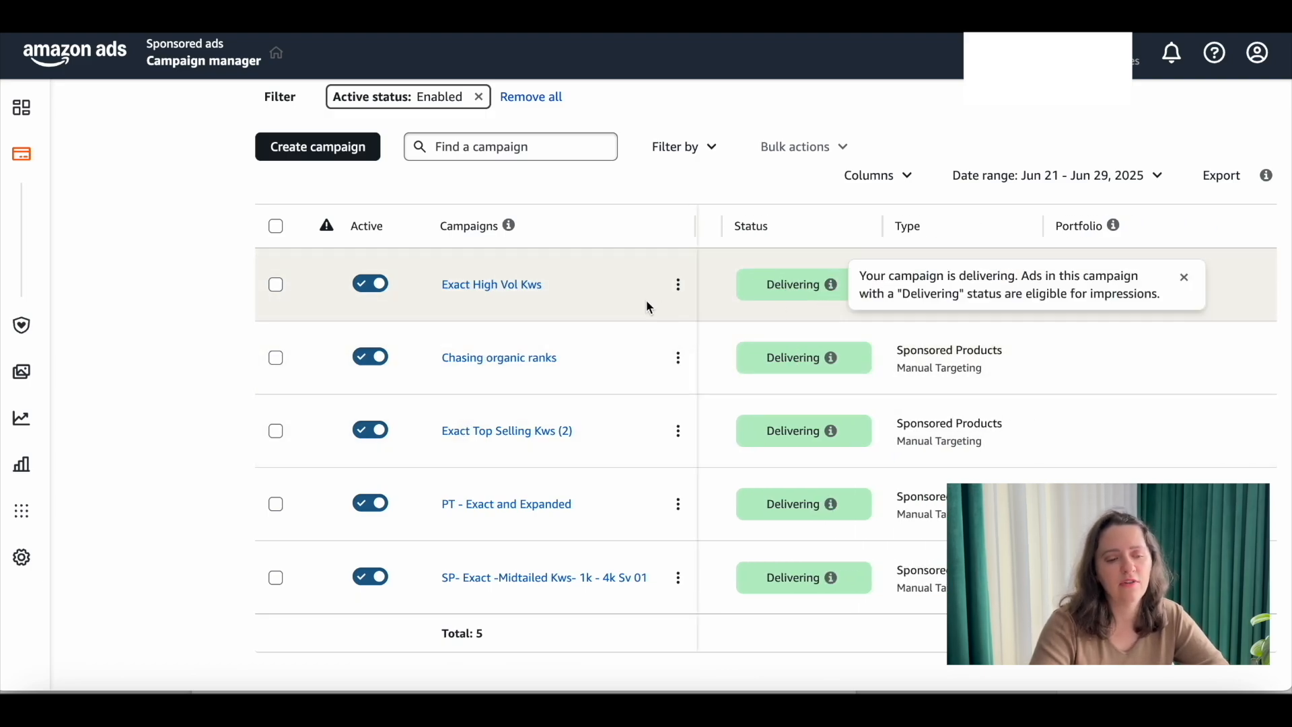
scroll(646, 305, up, 1)
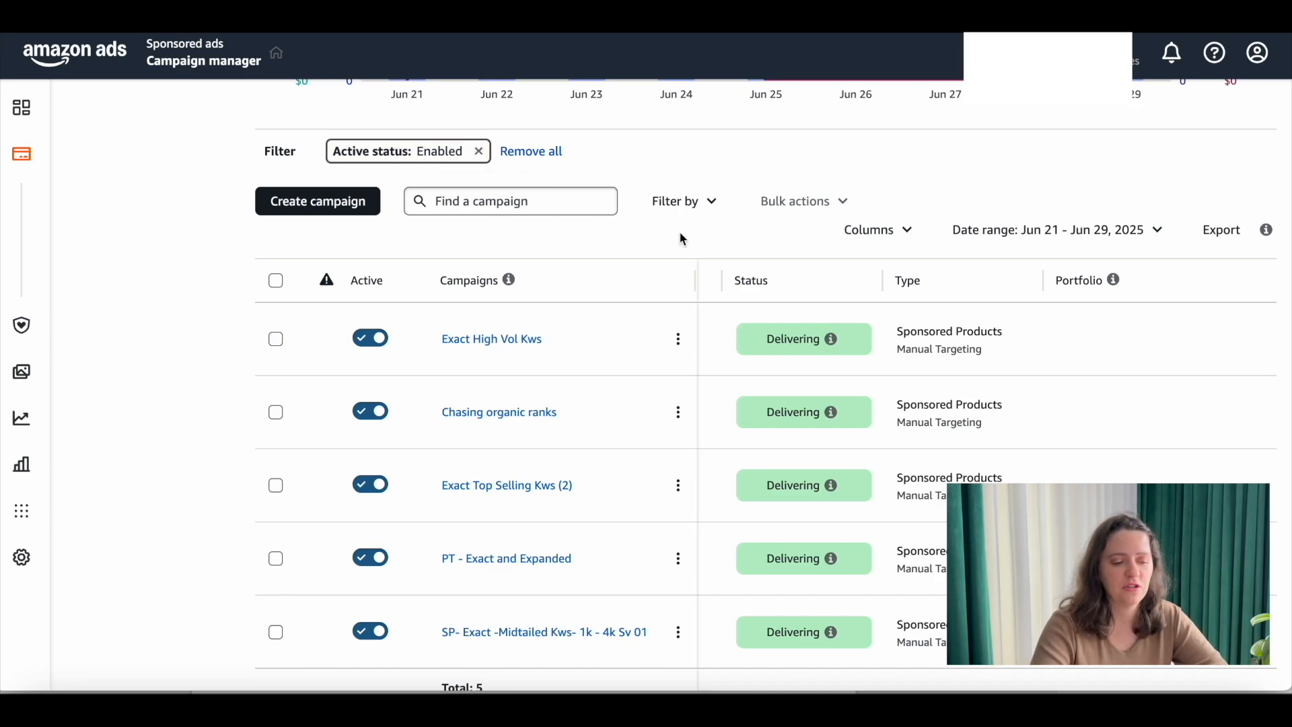
scroll(682, 238, down, 1)
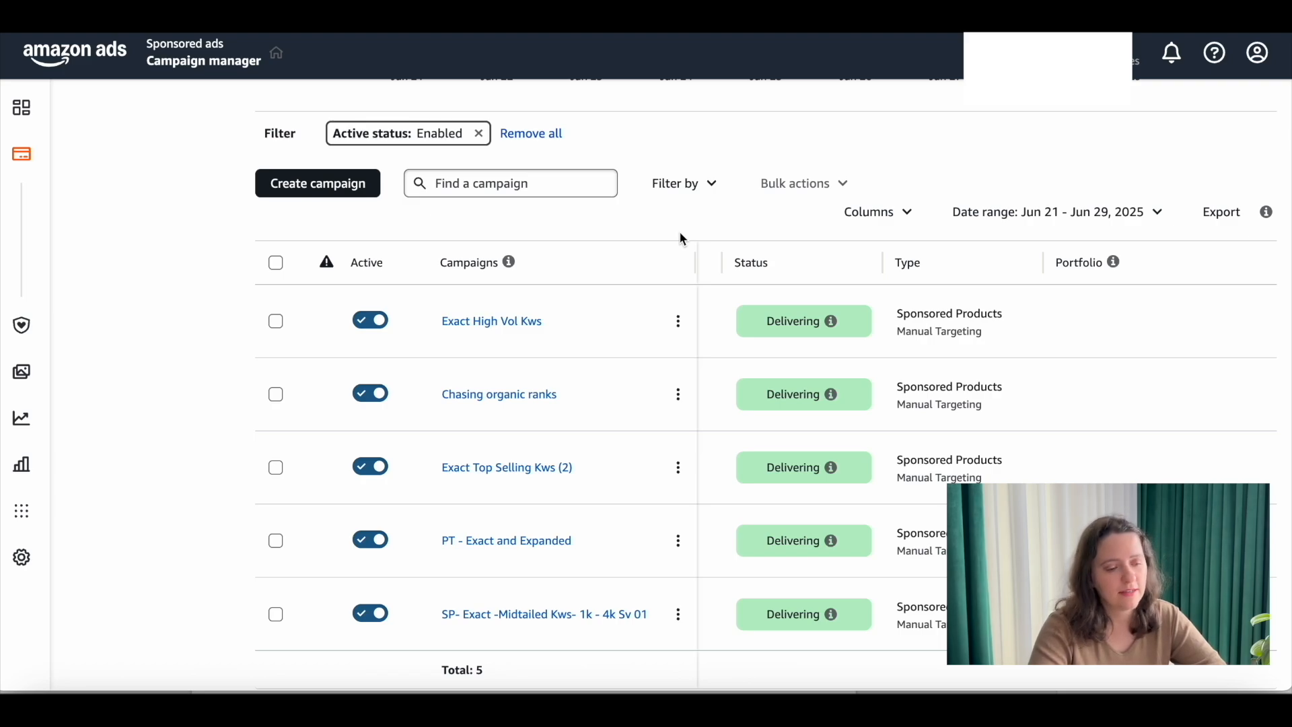
scroll(679, 232, down, 2)
click(712, 154)
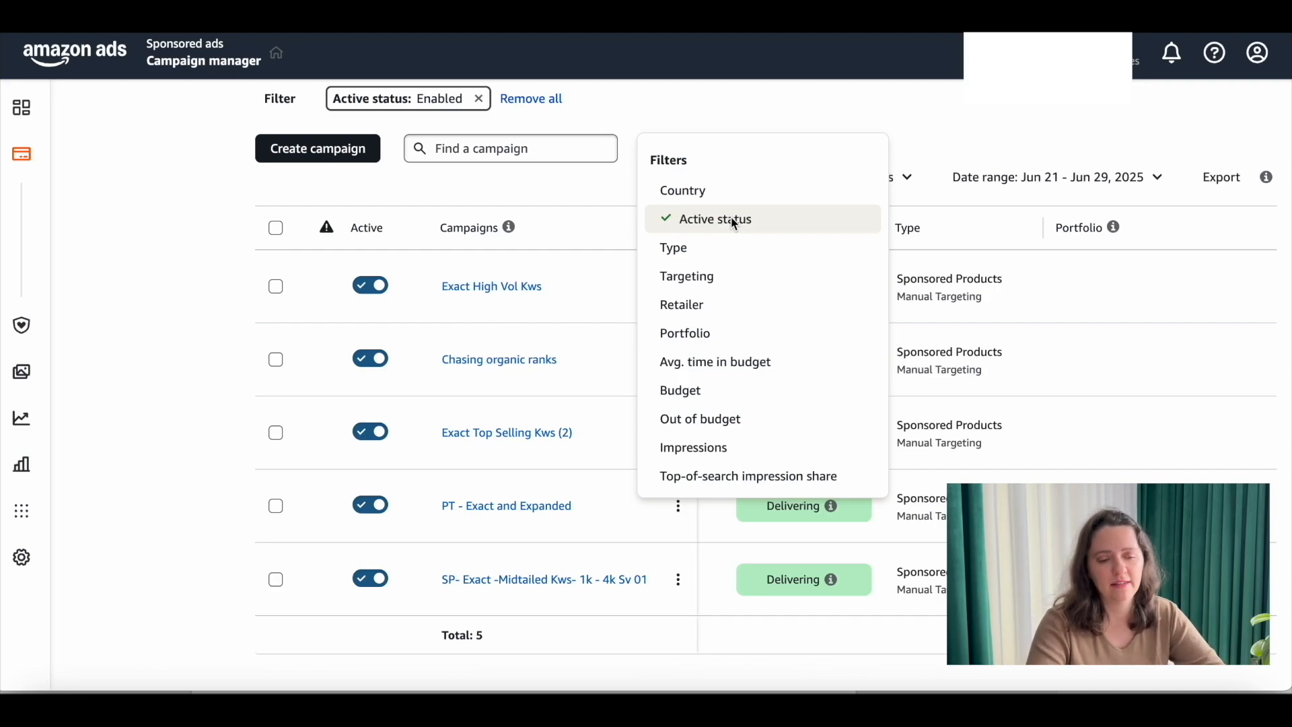
click(915, 110)
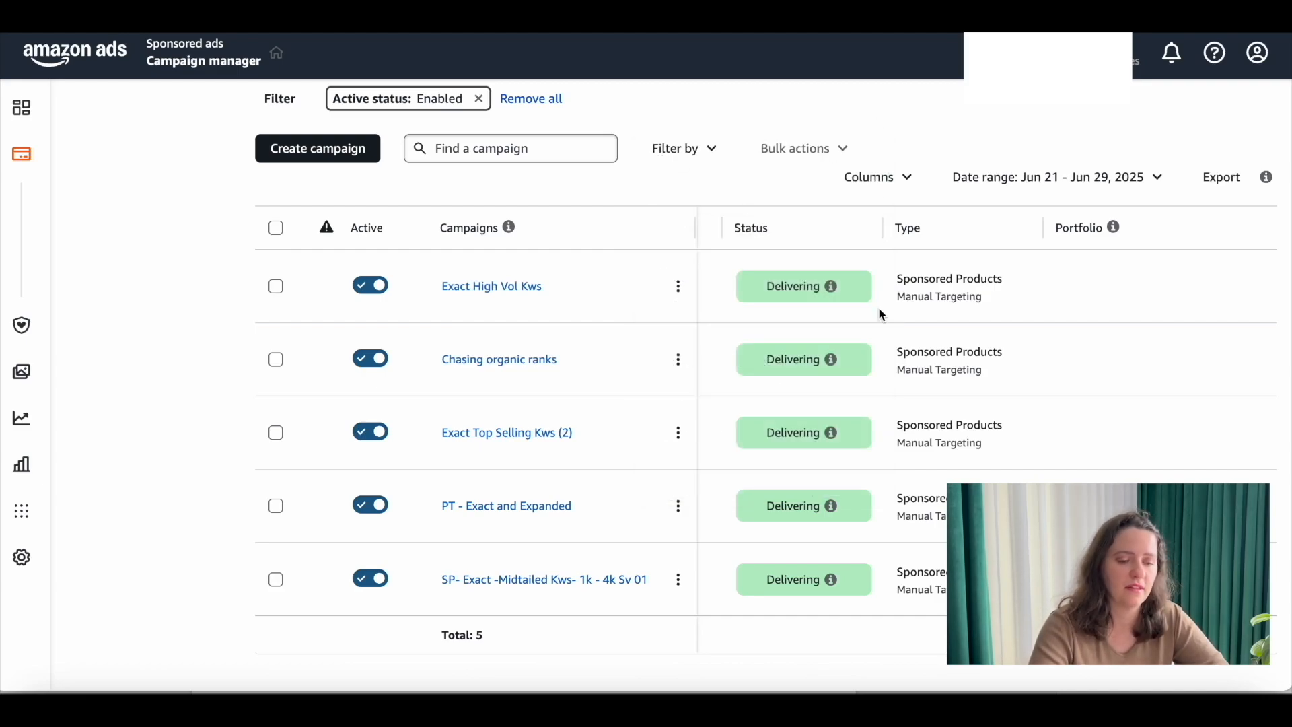
Examine each campaign's type, start date, budget, top-of-search figures, clicks, CTR, spend, CPC, orders, sales, ACOS and ROAS
scroll(885, 326, right, 3)
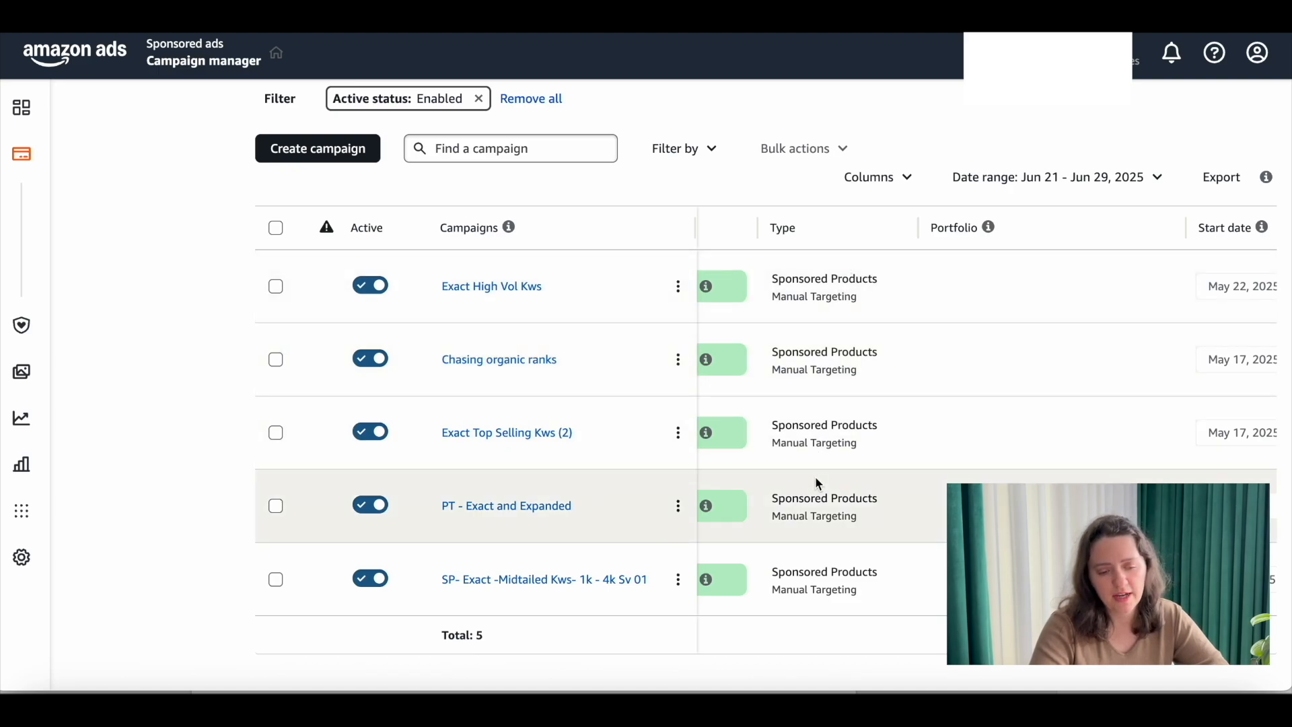
scroll(838, 367, right, 8)
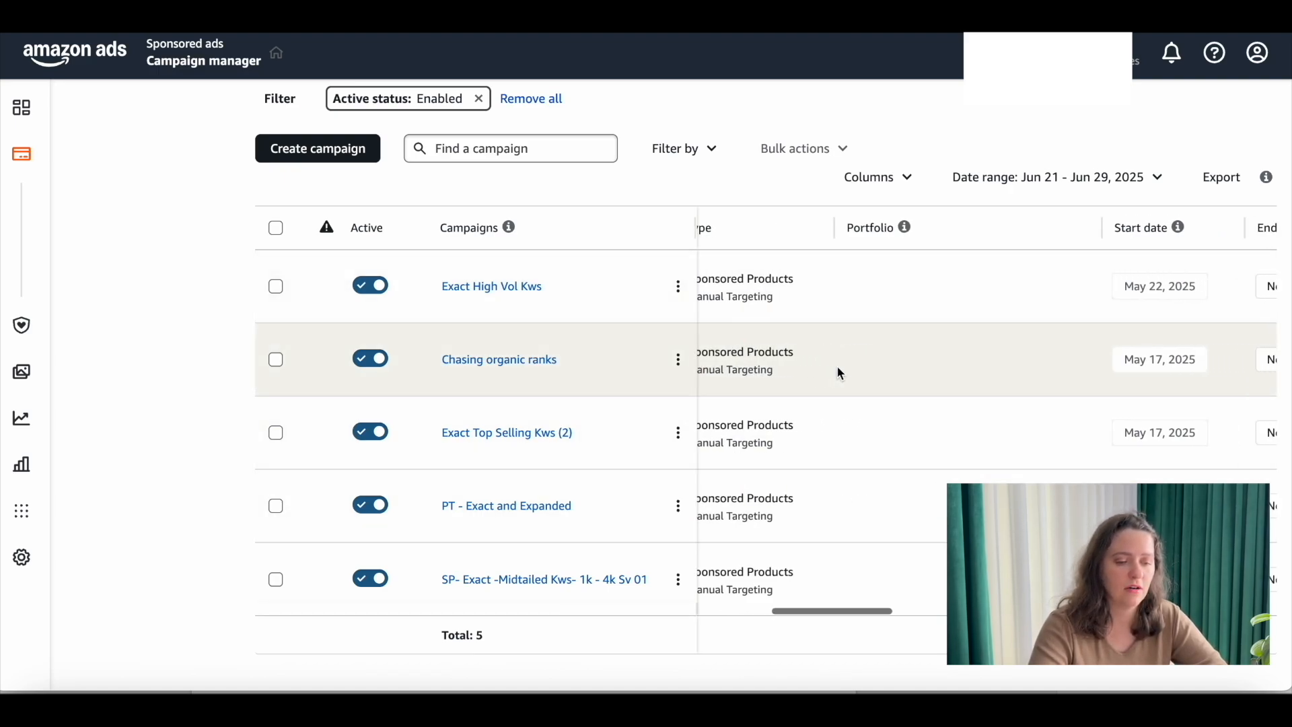
scroll(841, 374, right, 10)
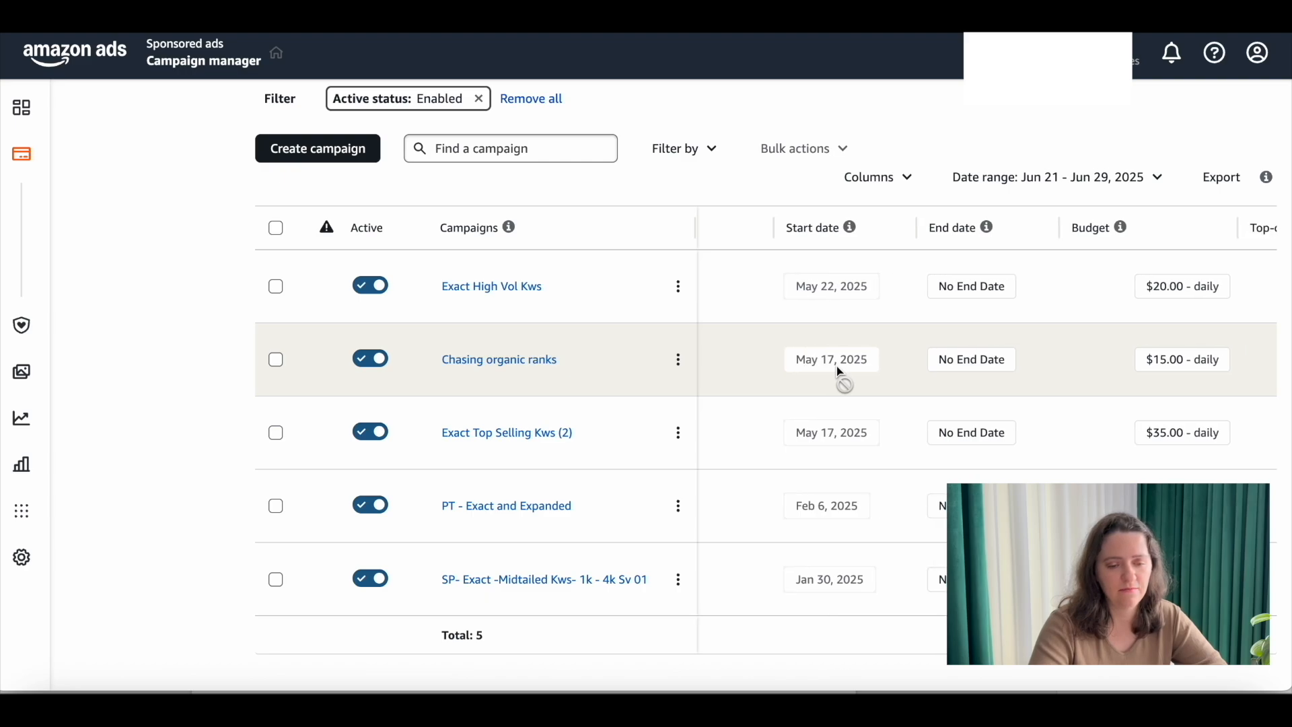
scroll(840, 373, right, 4)
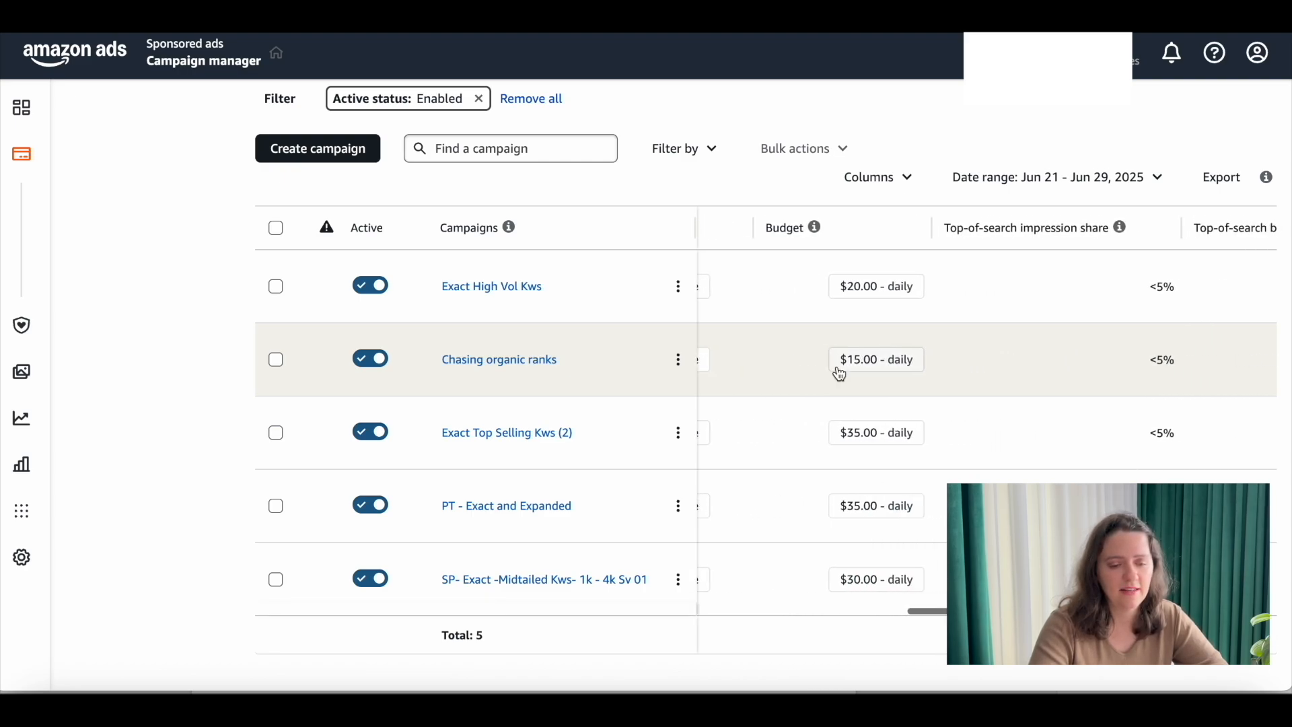
scroll(889, 442, right, 6)
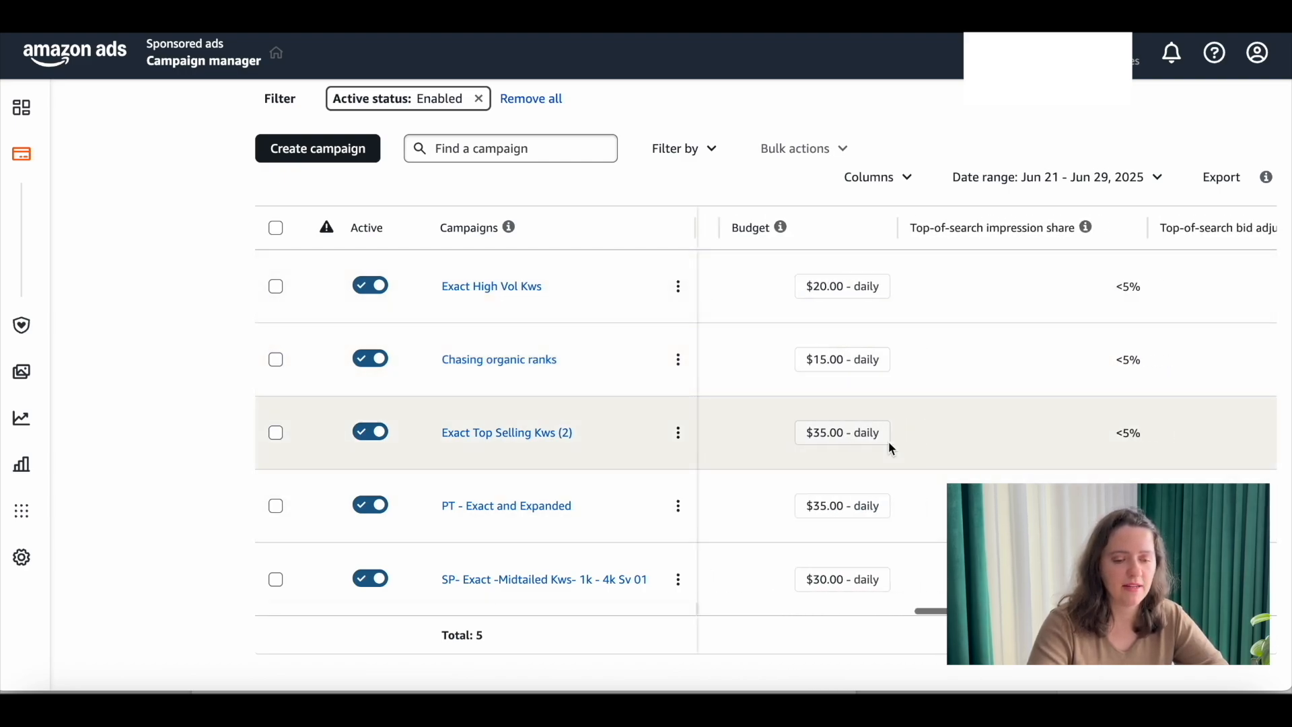
scroll(889, 442, right, 3)
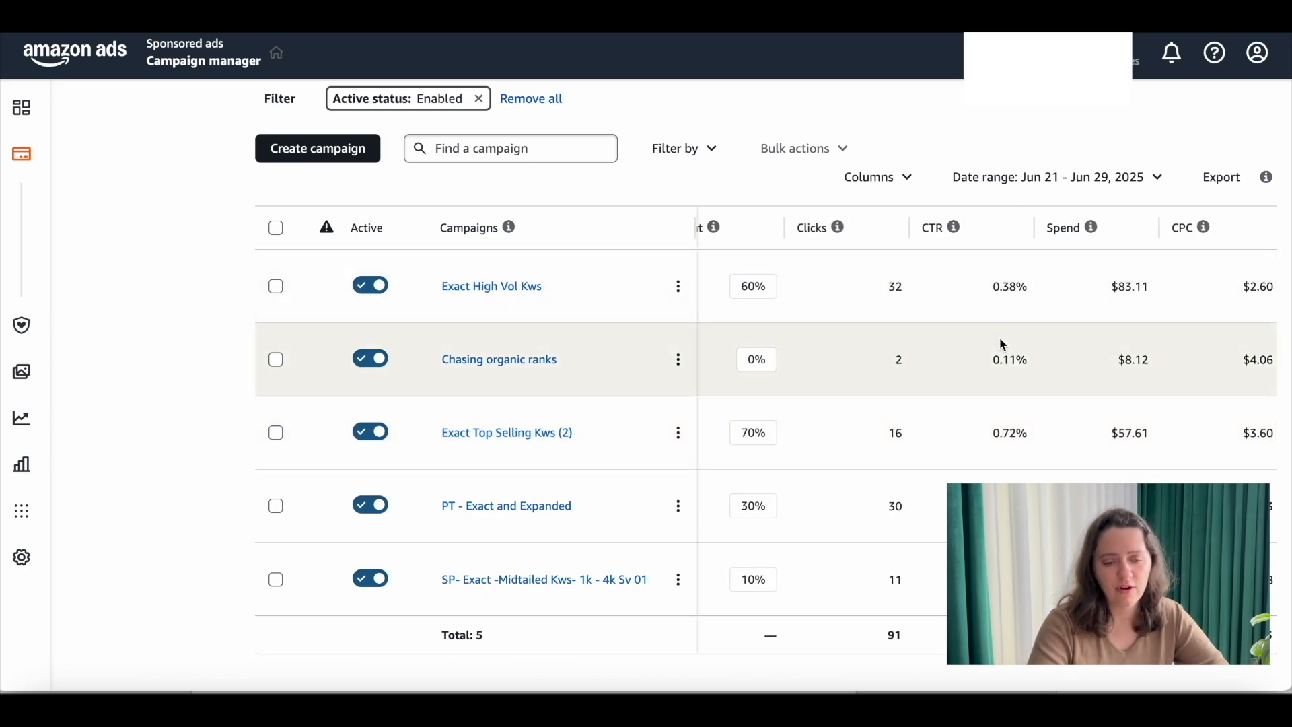
scroll(1002, 344, right, 4)
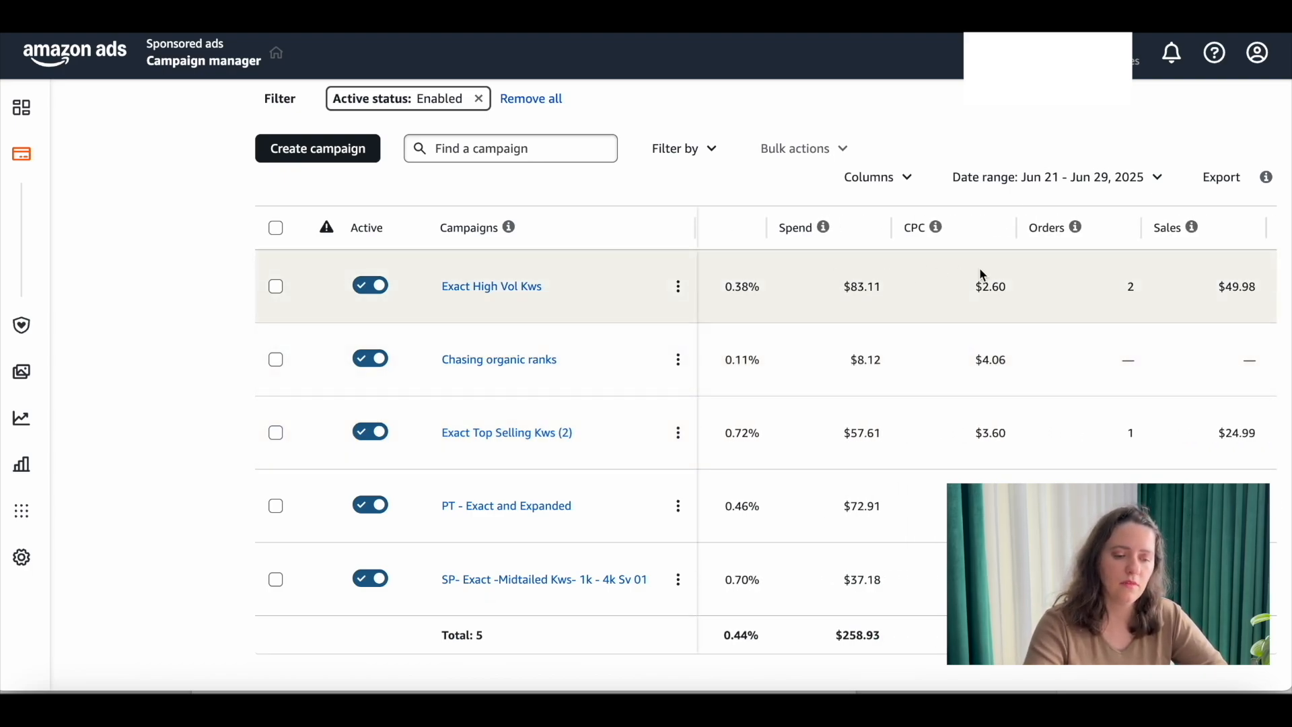
scroll(1089, 275, right, 3)
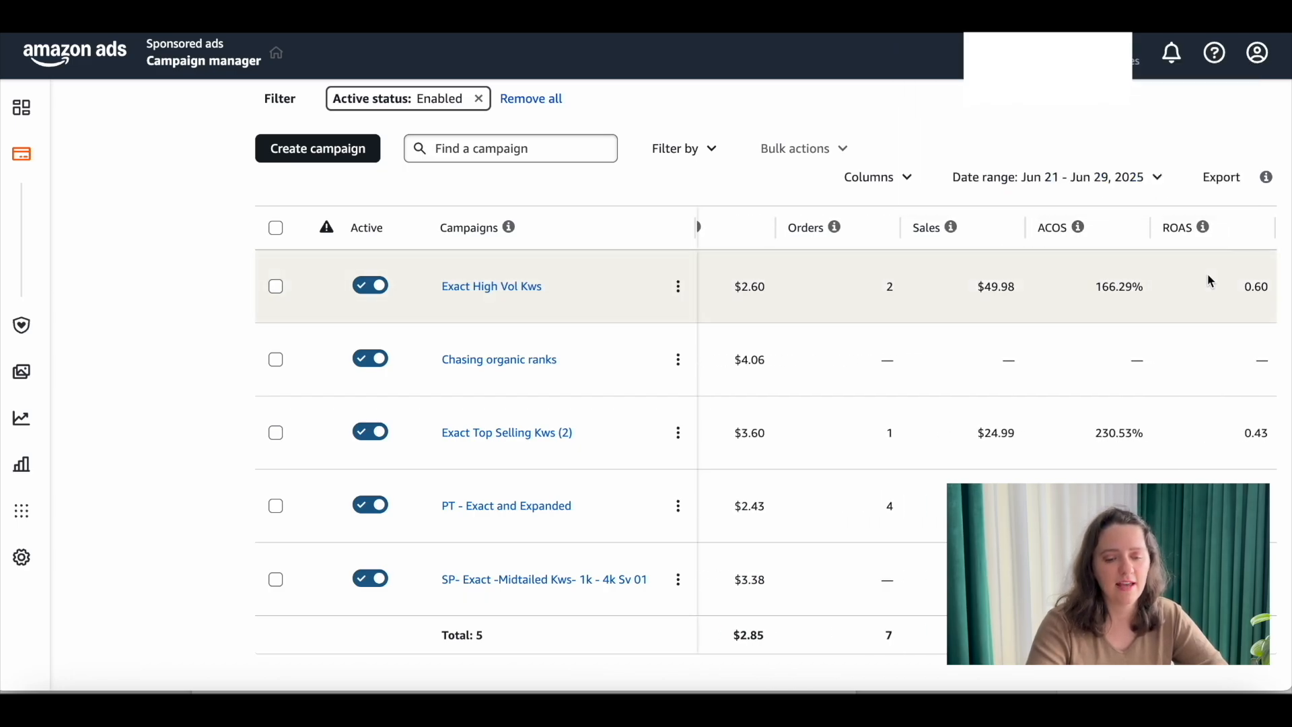
Review the available metrics in the column customization settings and leave without changing them
click(907, 177)
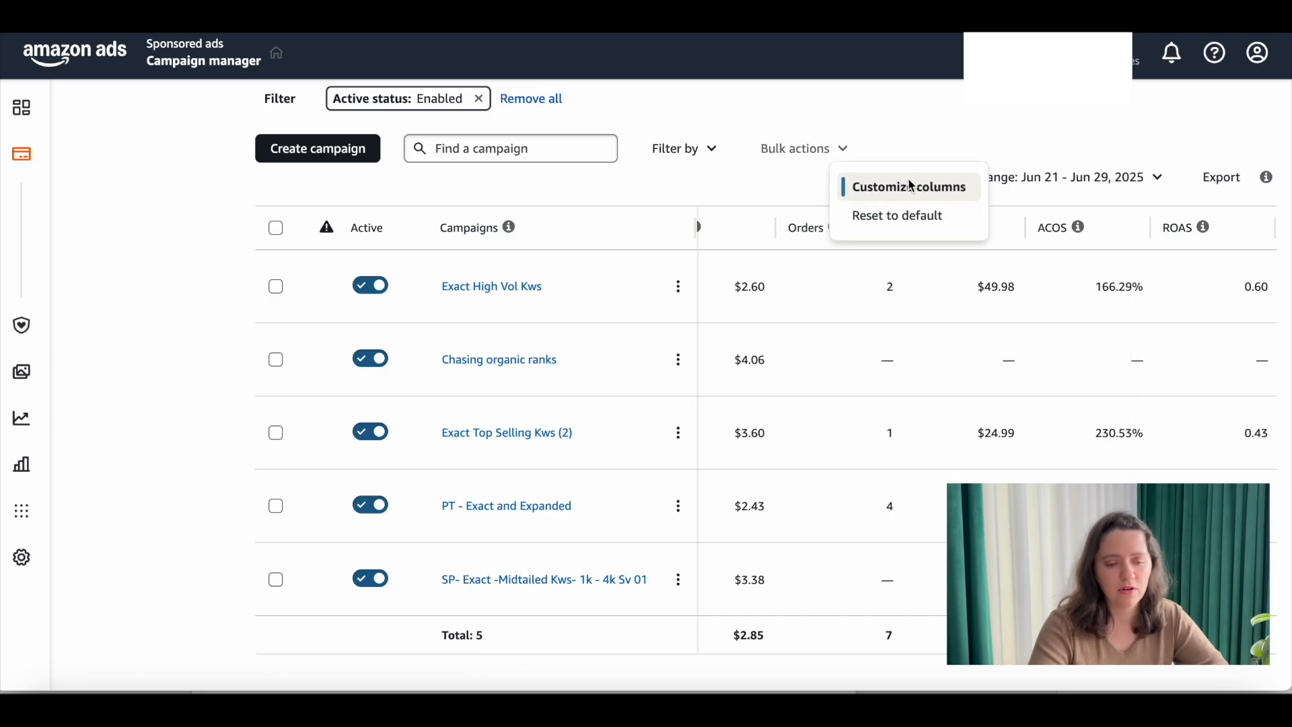
click(910, 188)
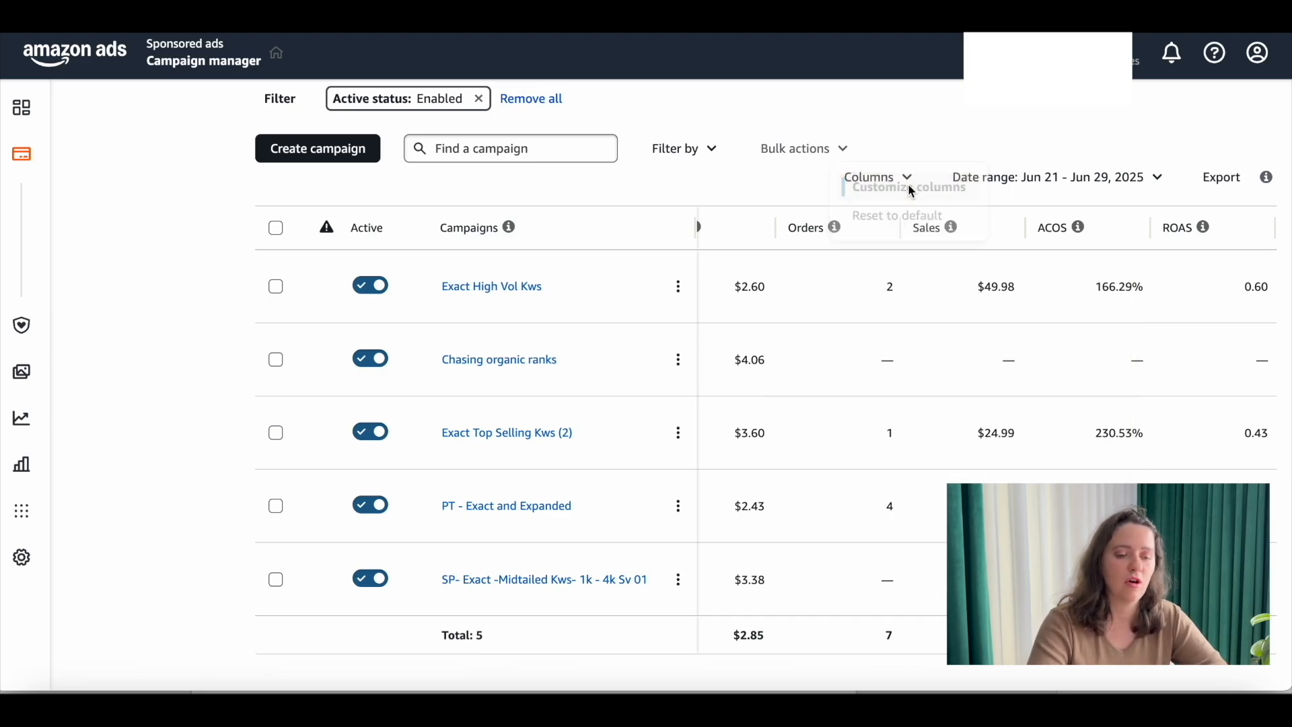
scroll(462, 424, down, 5)
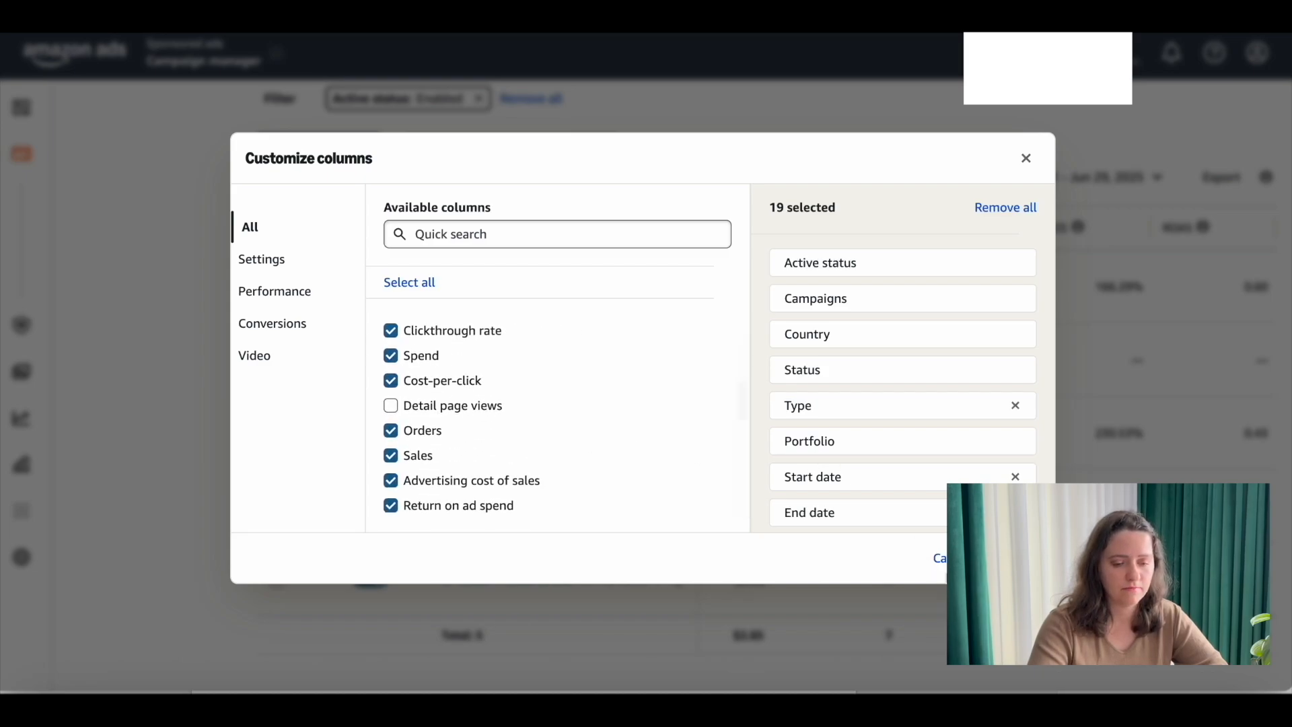
click(959, 559)
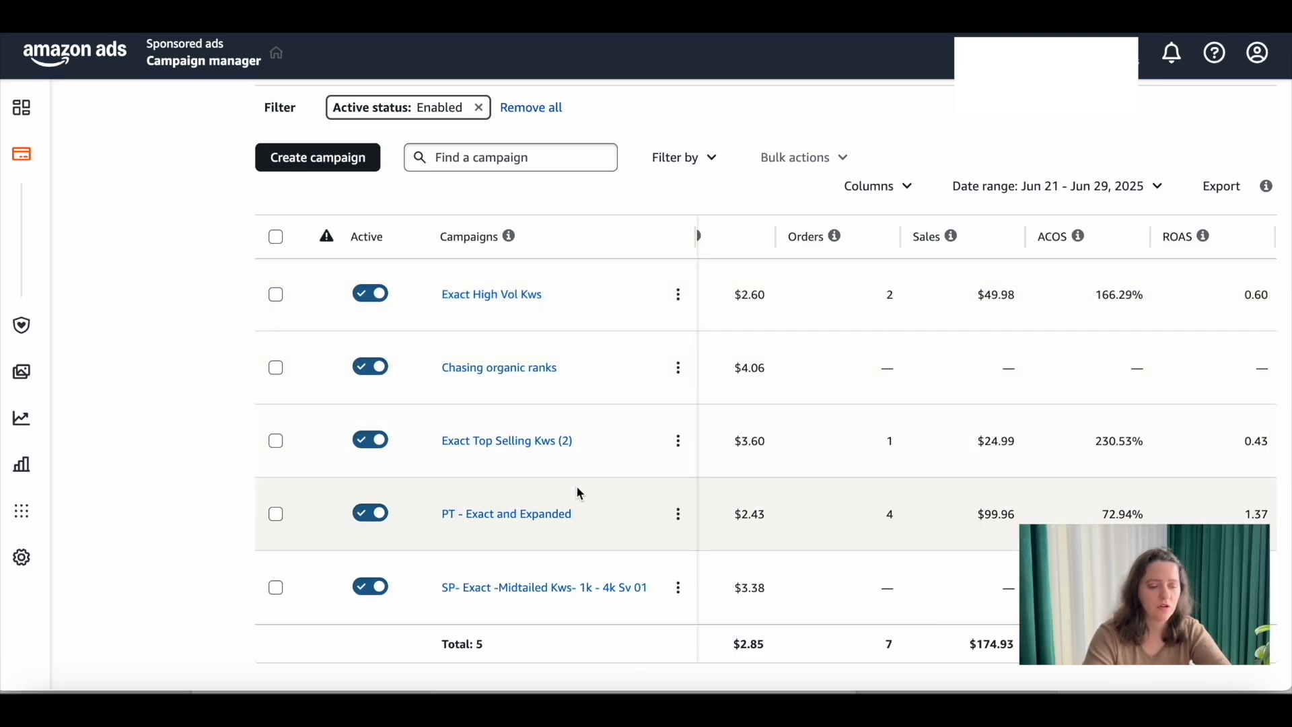
Compare the Exact High Vol Kws campaign's daily budget with its orders, sales and ACOS
scroll(896, 398, left, 3)
scroll(896, 397, left, 10)
scroll(896, 397, left, 4)
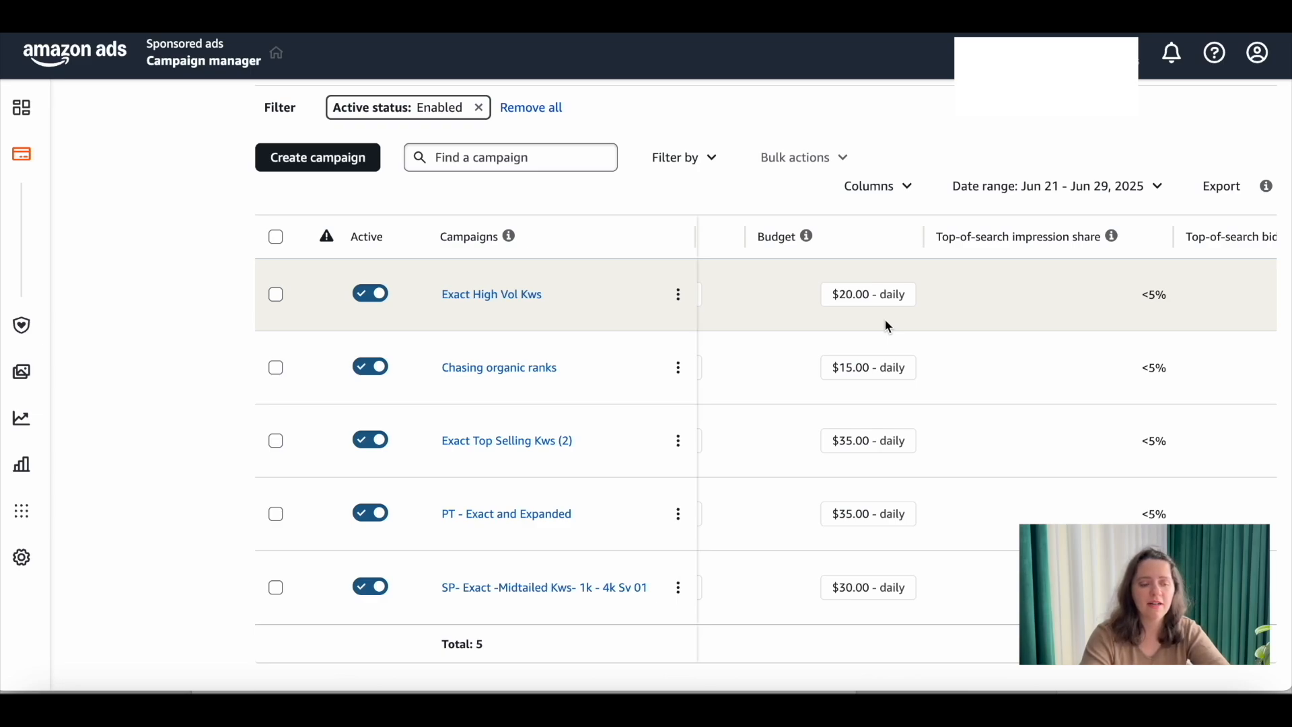
scroll(887, 323, right, 8)
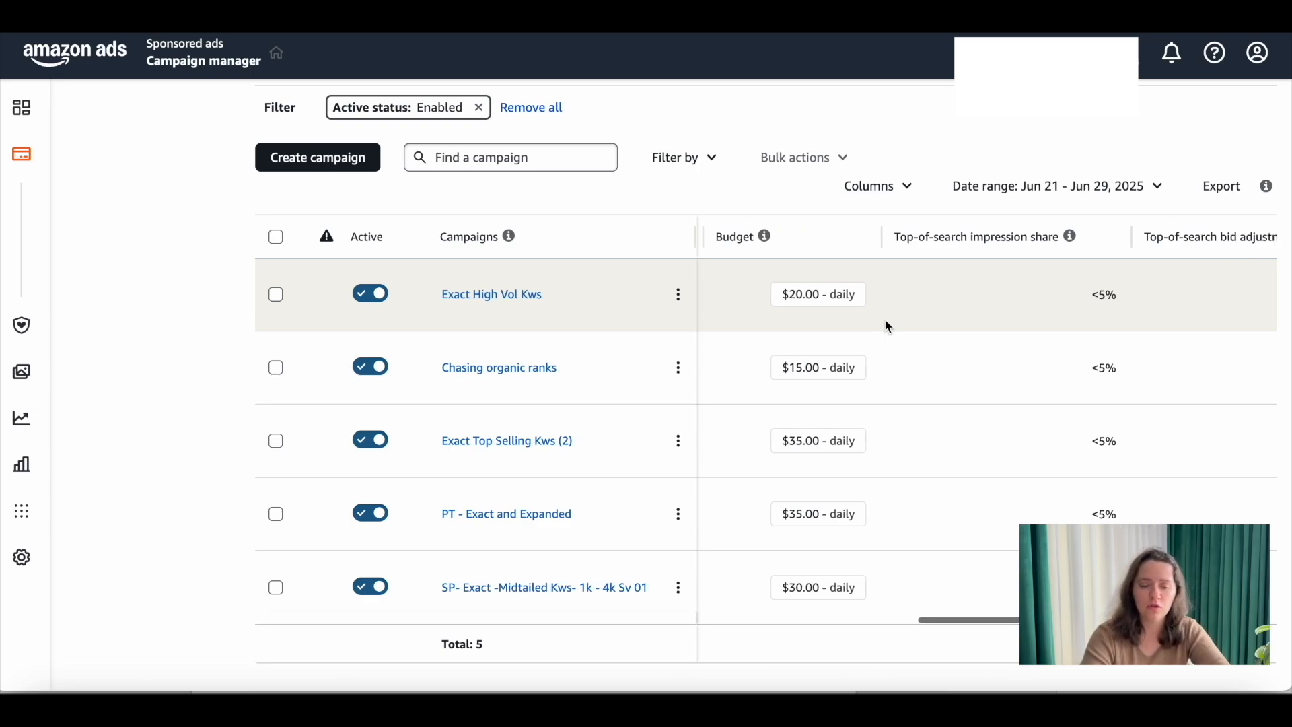
scroll(885, 321, right, 6)
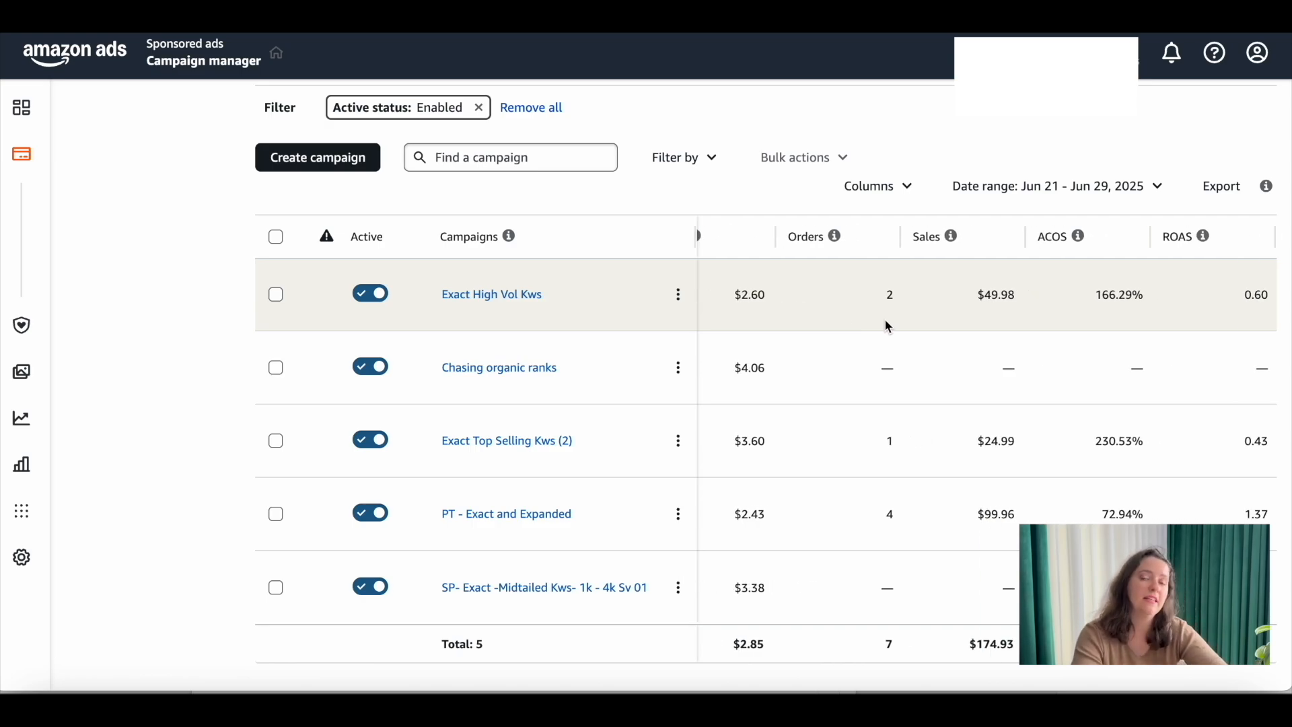
Check the Exact Top Selling Kws (2) campaign's daily budget and top-of-search bid adjustment against its clicks, spend, orders and ACOS
scroll(889, 326, left, 15)
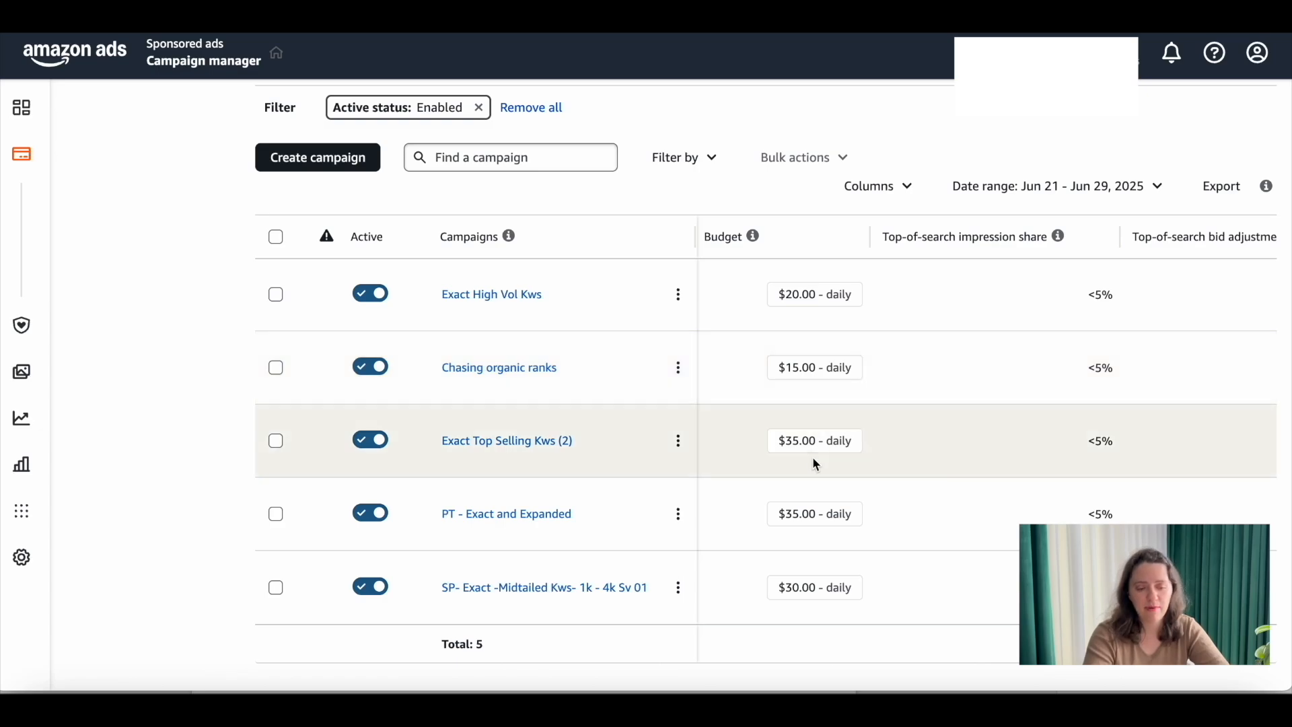
scroll(814, 459, right, 6)
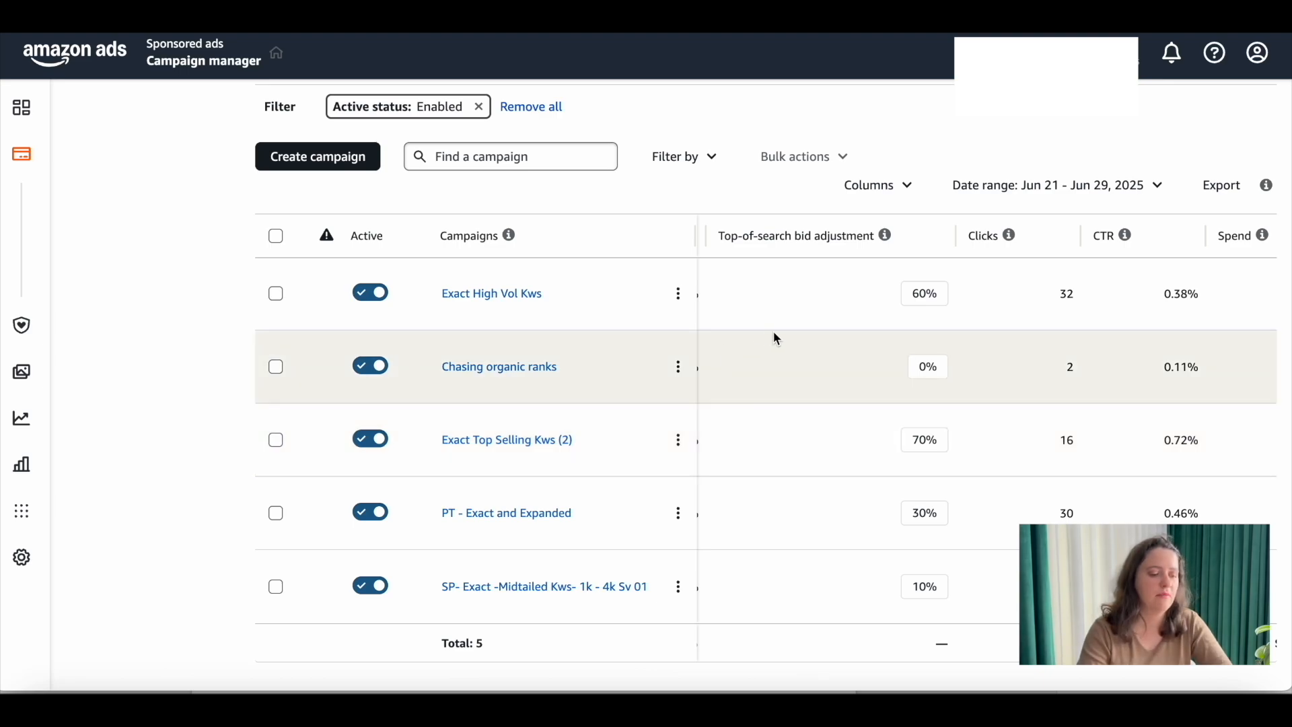
scroll(776, 334, right, 8)
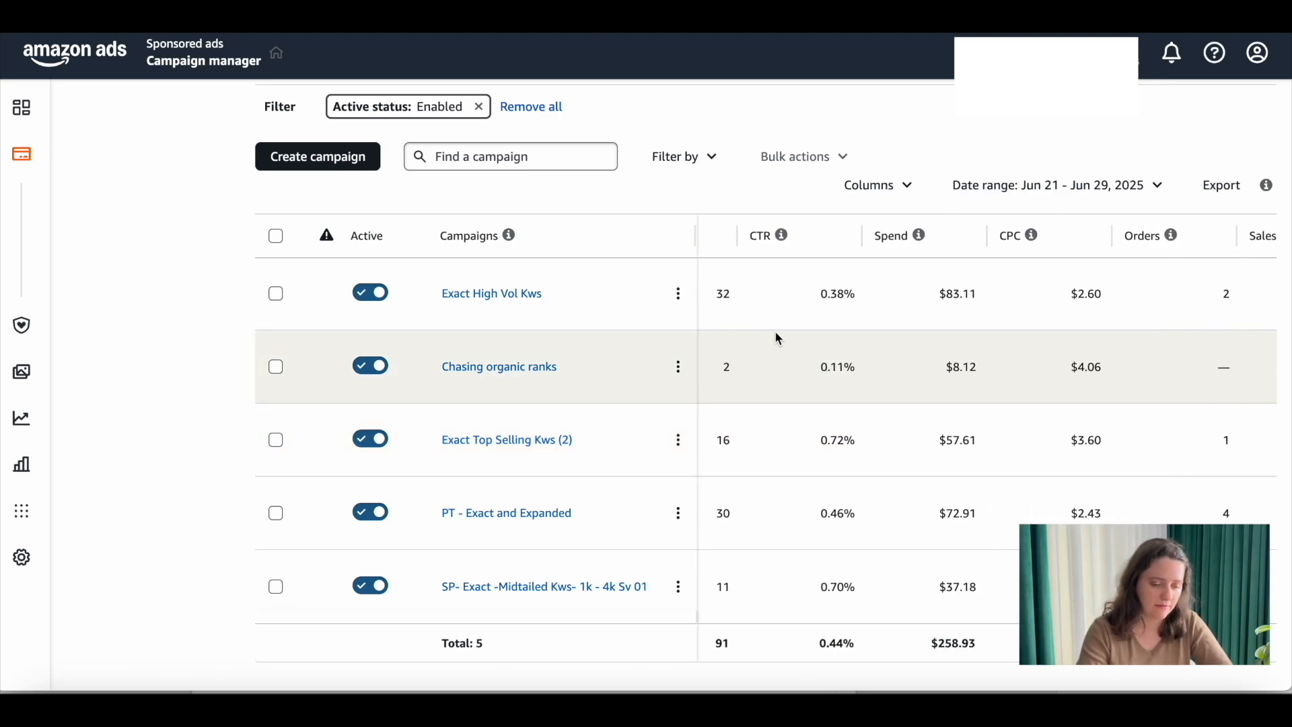
scroll(778, 336, right, 3)
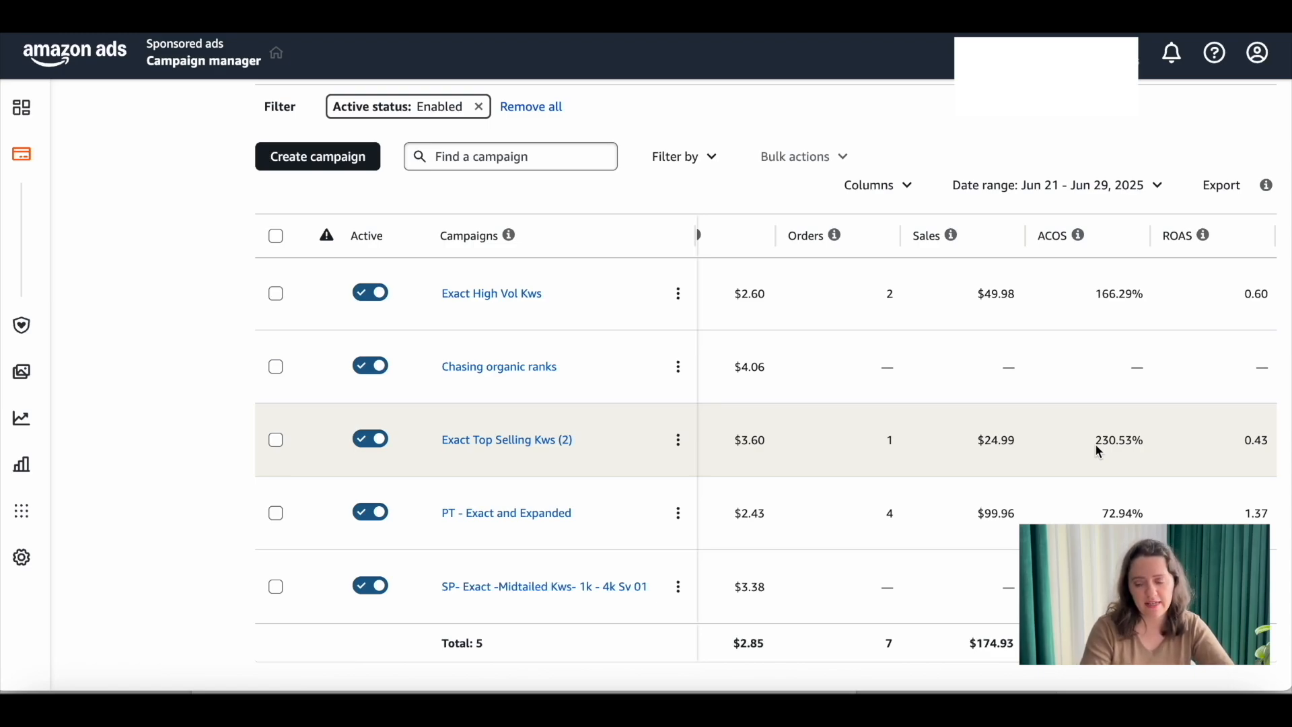
scroll(879, 462, left, 15)
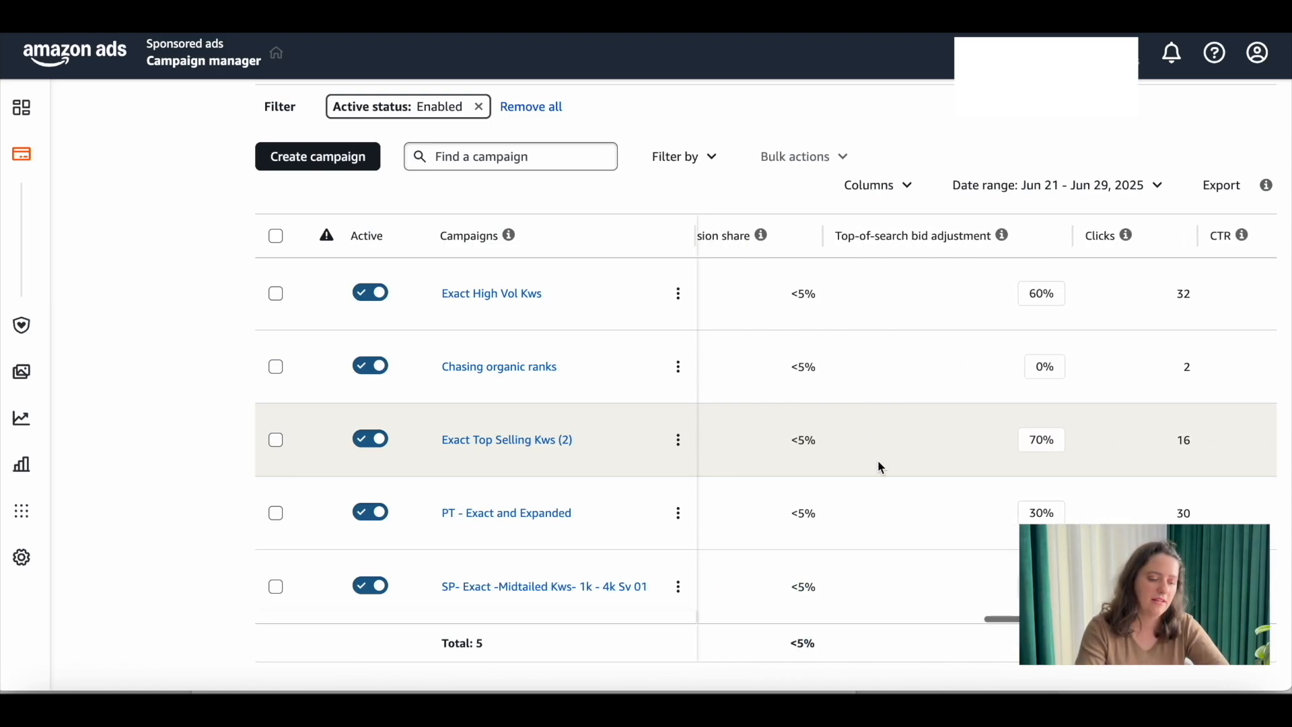
scroll(875, 464, left, 2)
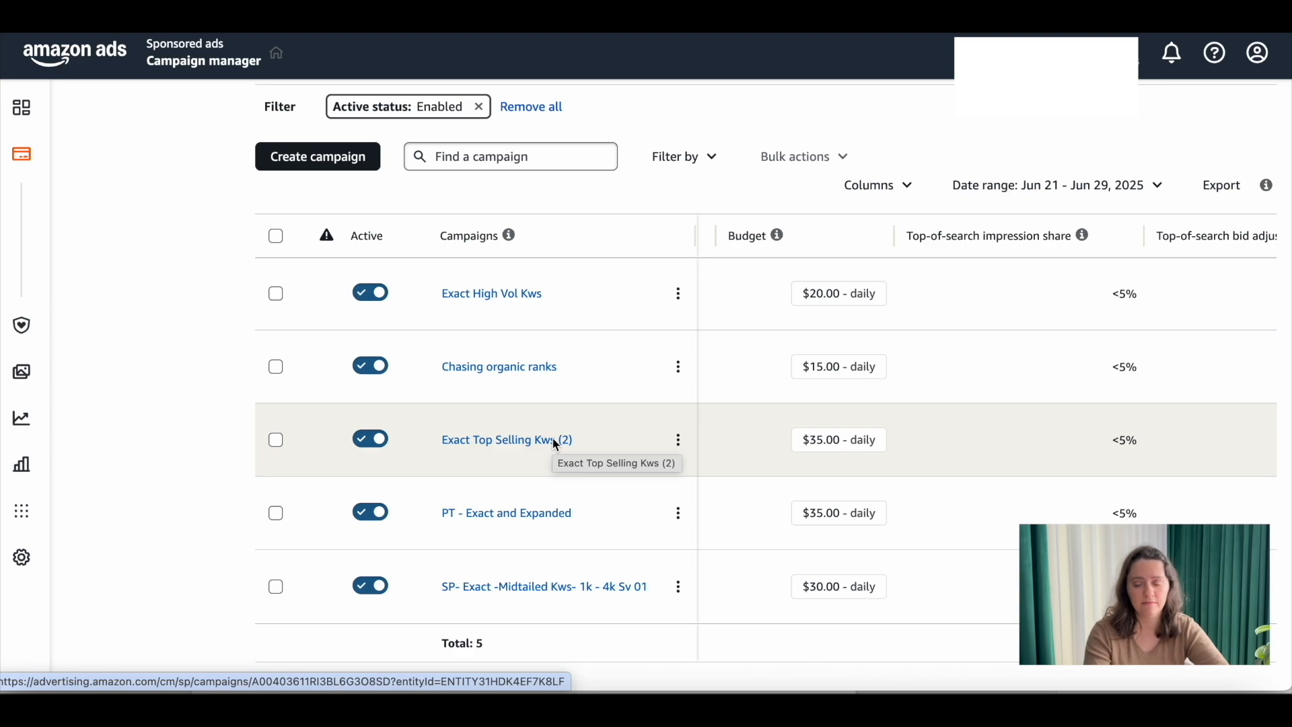
scroll(885, 453, right, 3)
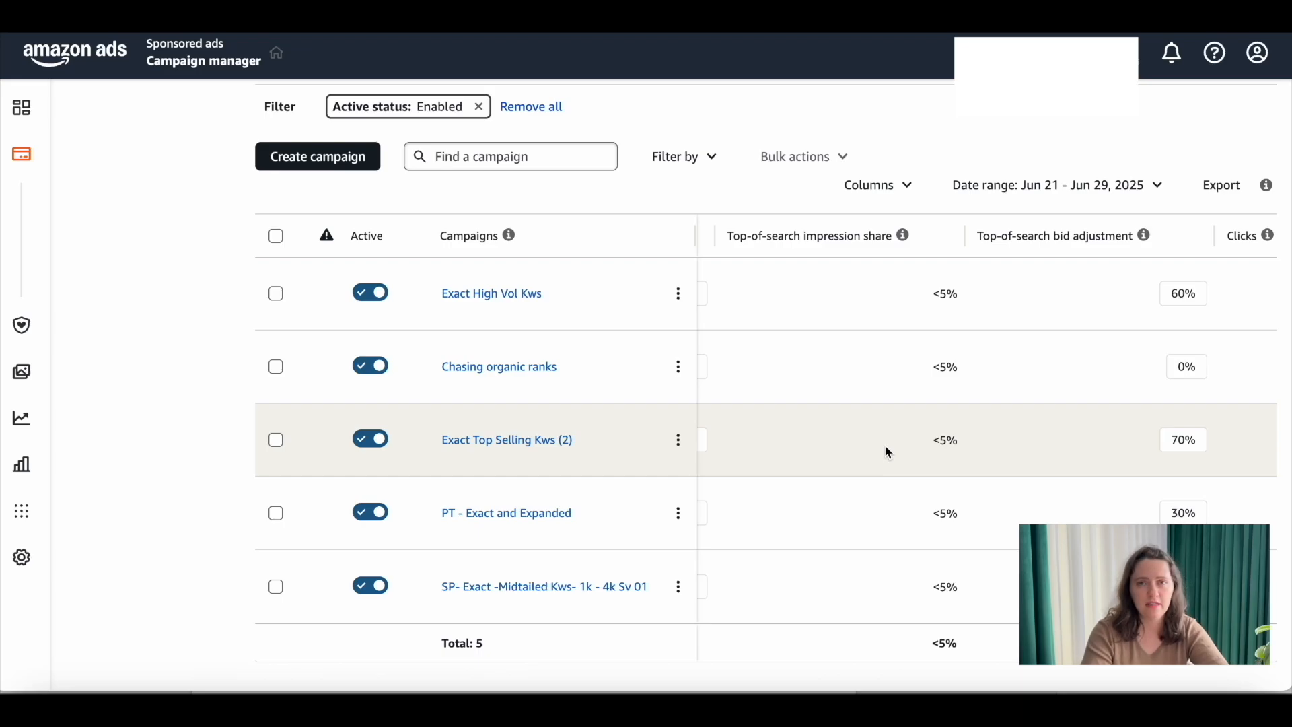
scroll(886, 452, right, 3)
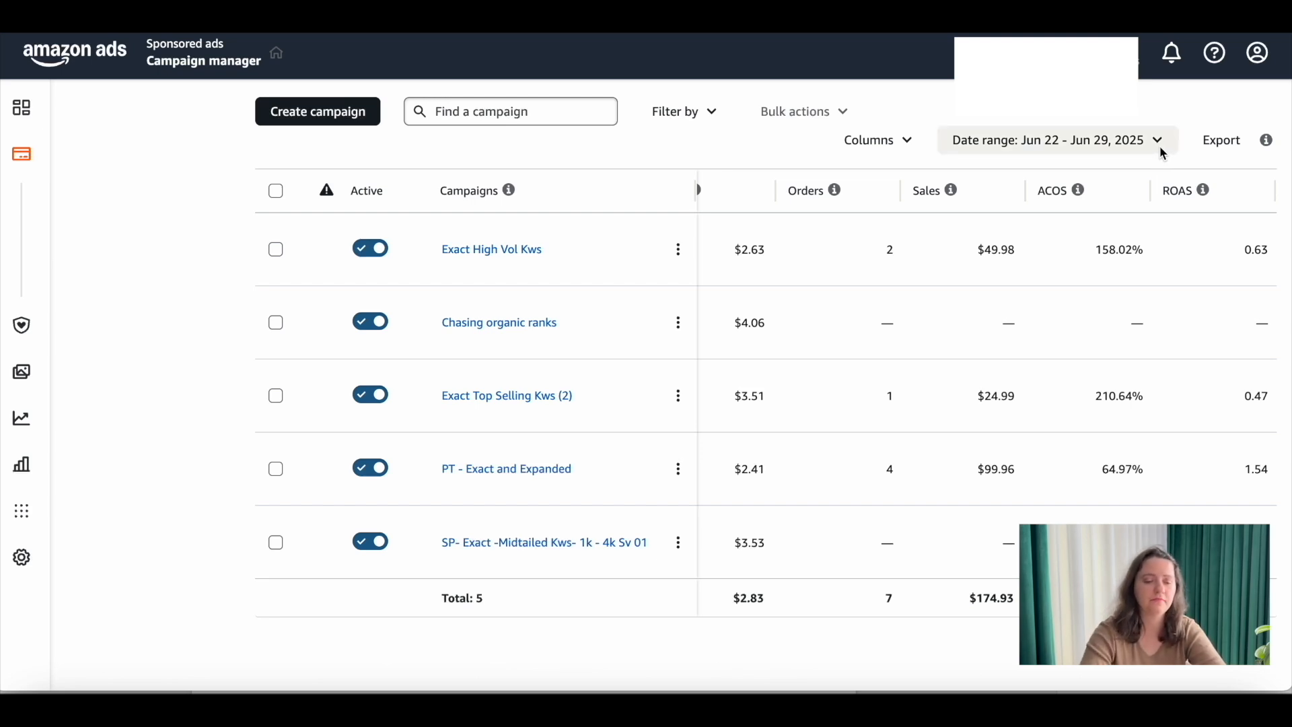
Look at the date range choices for the campaign data and close them
click(1160, 145)
click(746, 159)
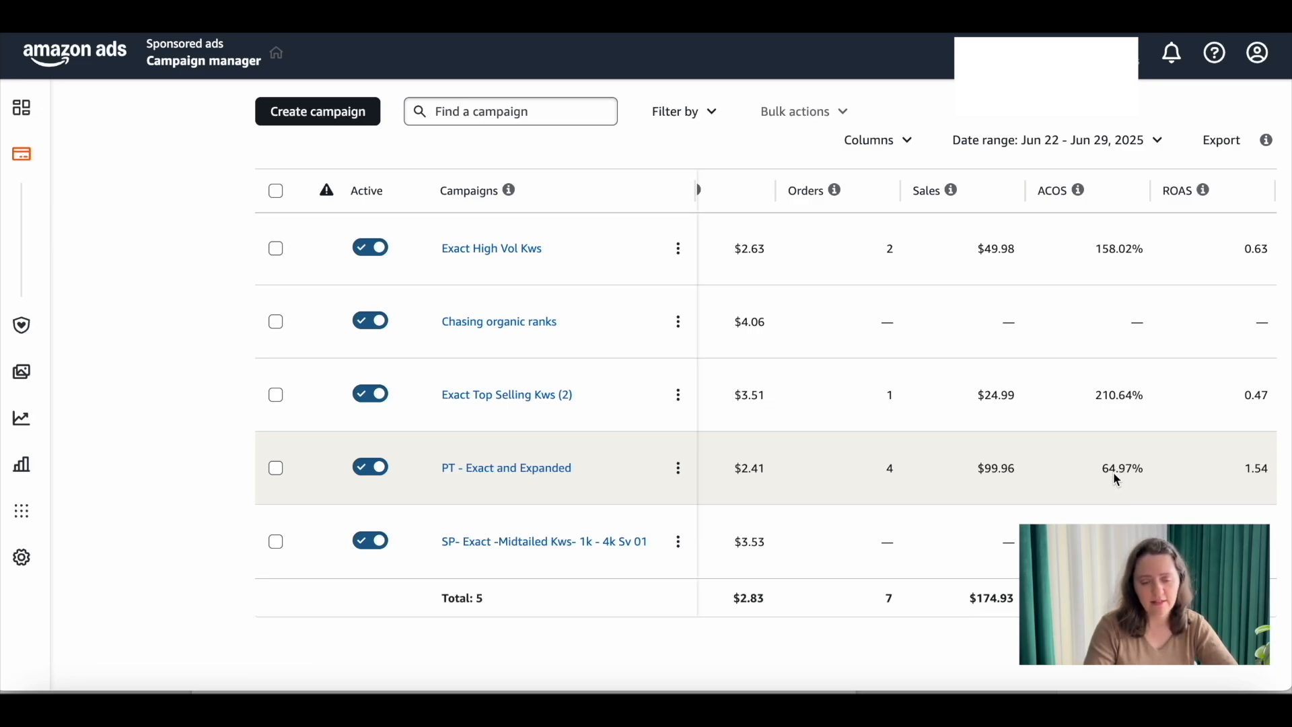
Check the PT - Exact and Expanded campaign's clicks, spend and budget, and set its daily budget to $45
scroll(1005, 479, left, 5)
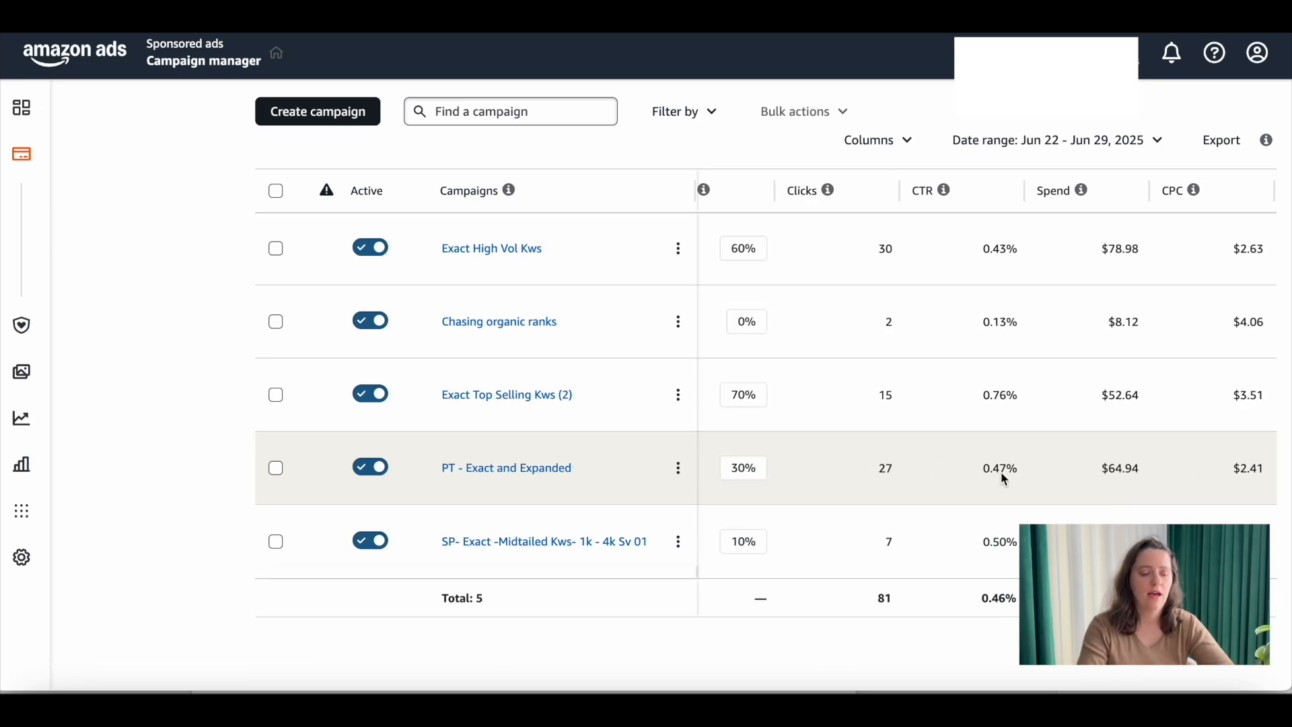
scroll(1001, 474, left, 10)
scroll(1004, 479, right, 3)
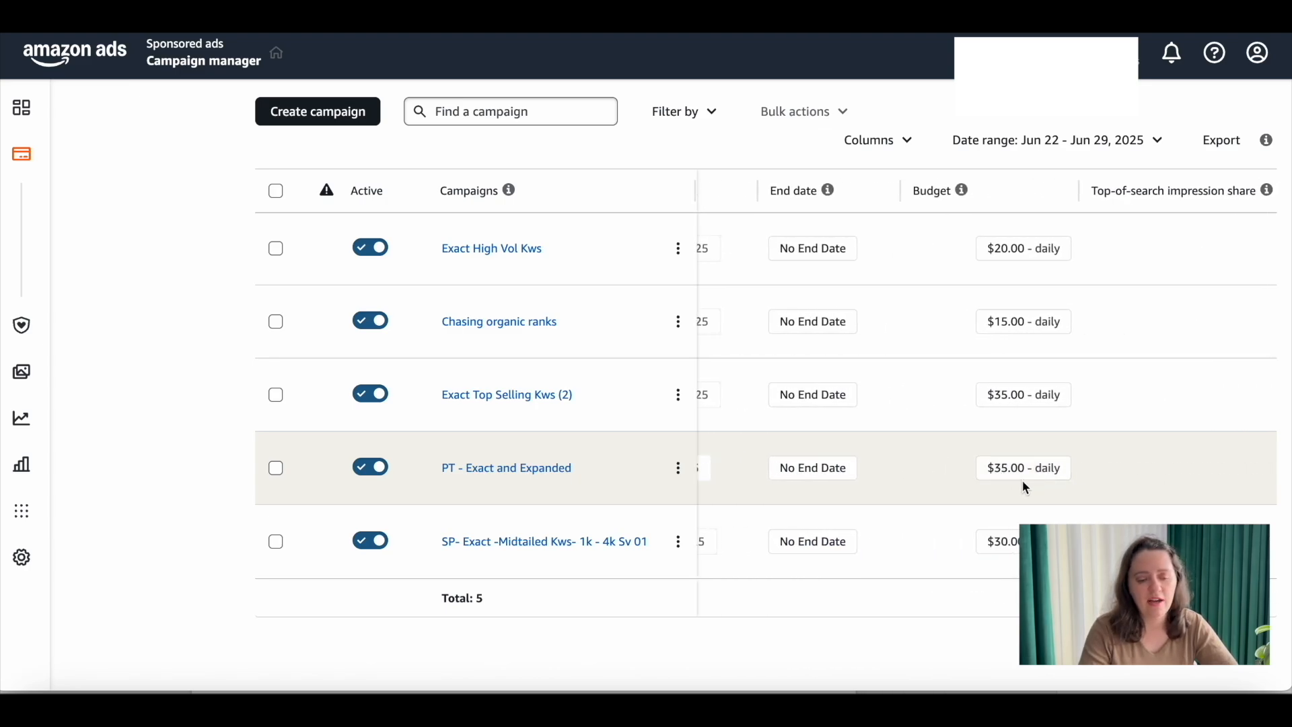
scroll(1021, 482, right, 1)
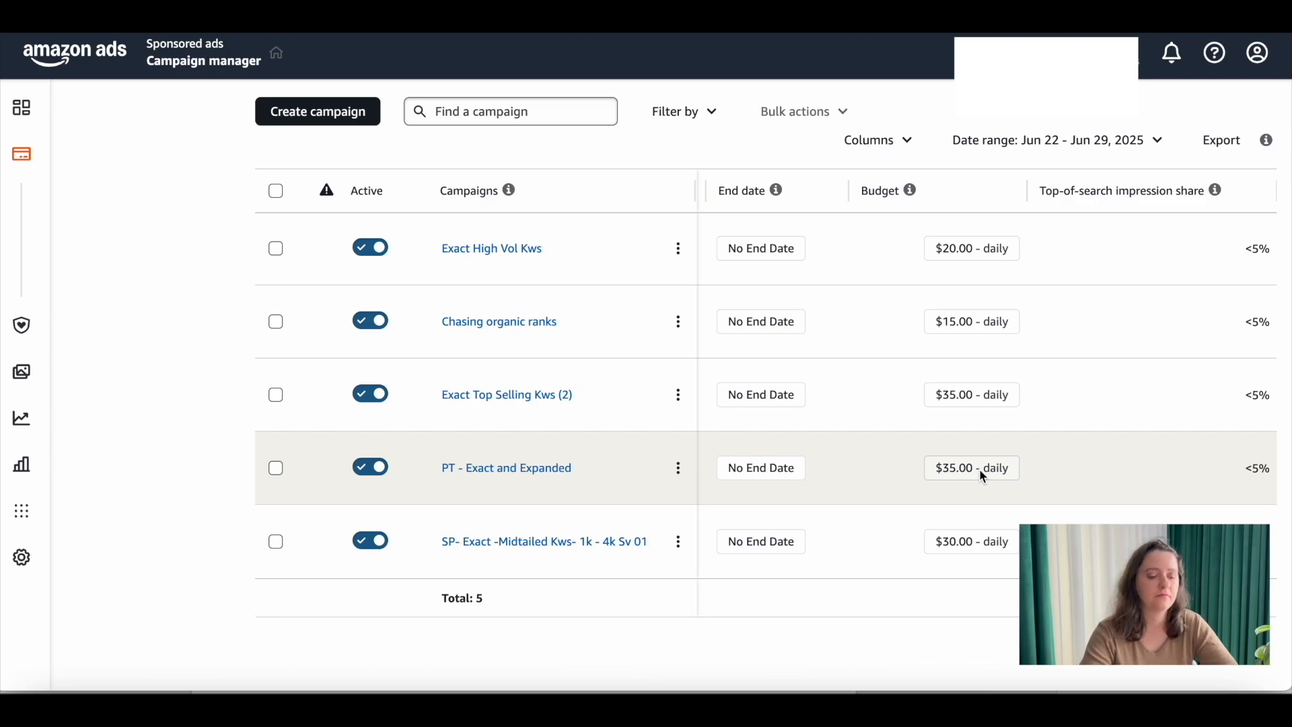
click(984, 476)
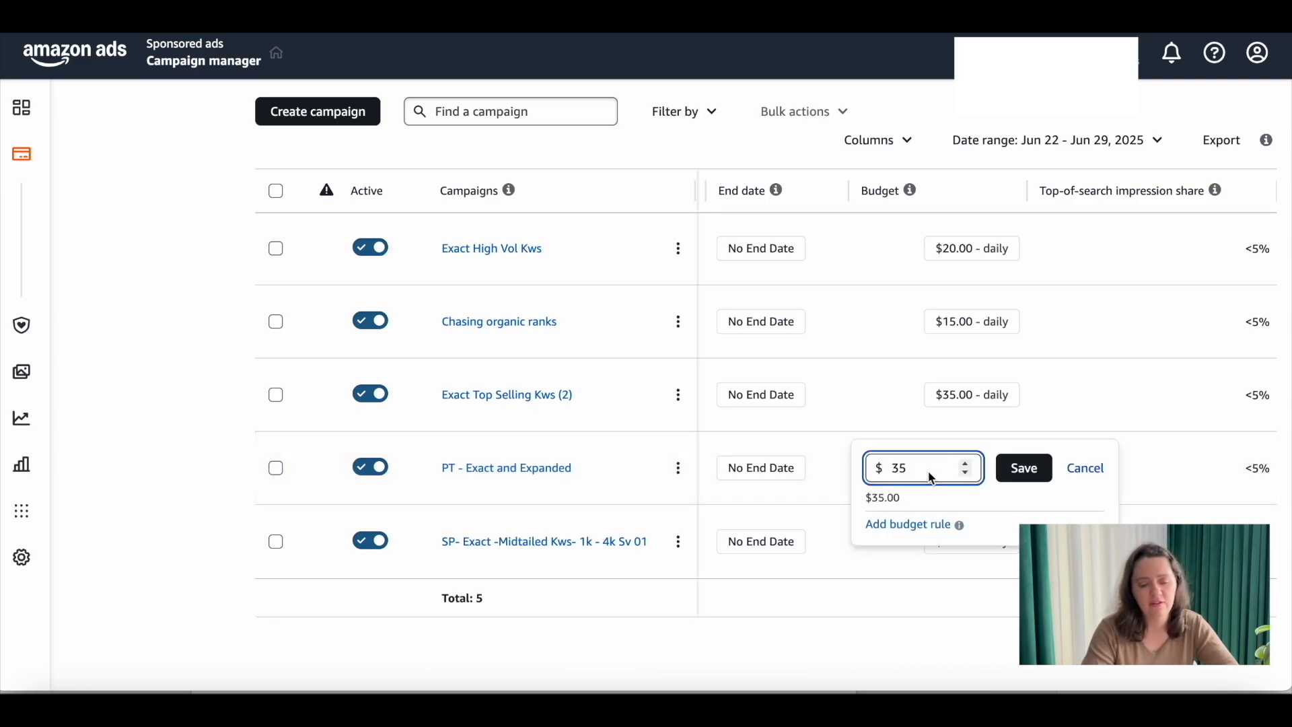
click(966, 463)
click(966, 464)
click(965, 464)
click(966, 464)
click(966, 464)
click(966, 464)
click(966, 464)
click(966, 464)
click(965, 464)
click(966, 465)
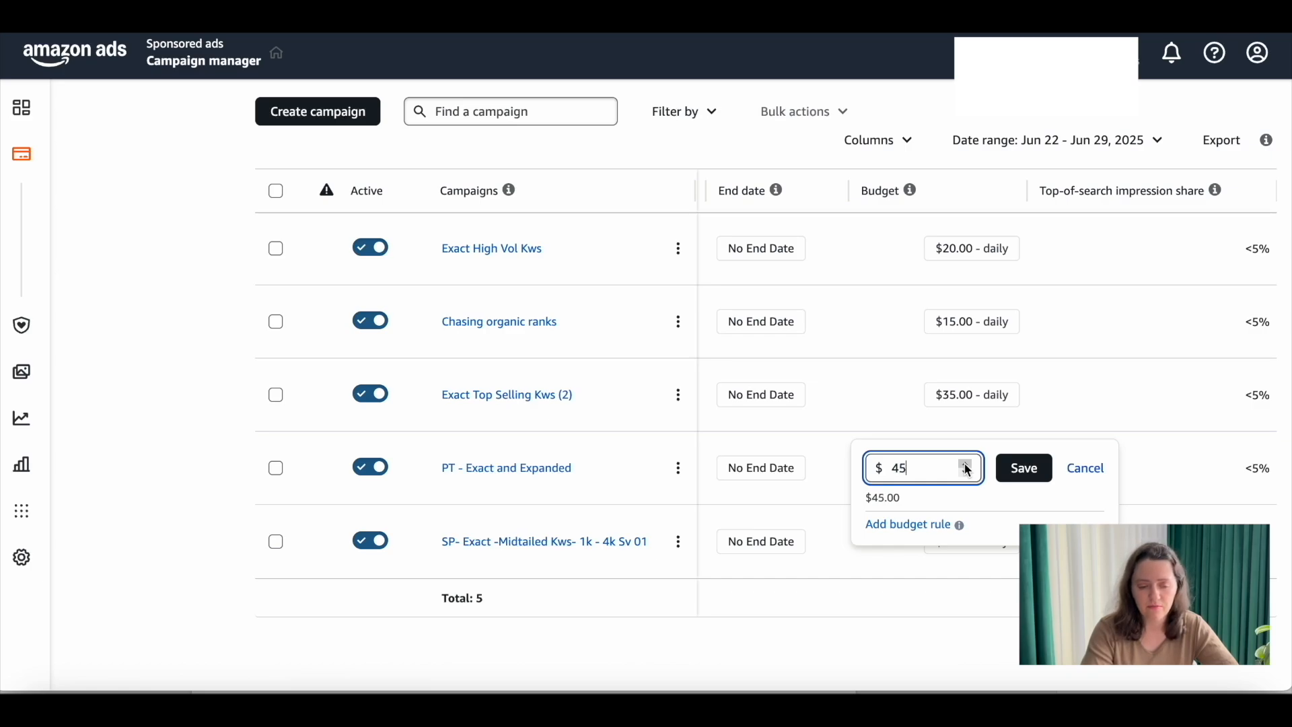
click(1037, 472)
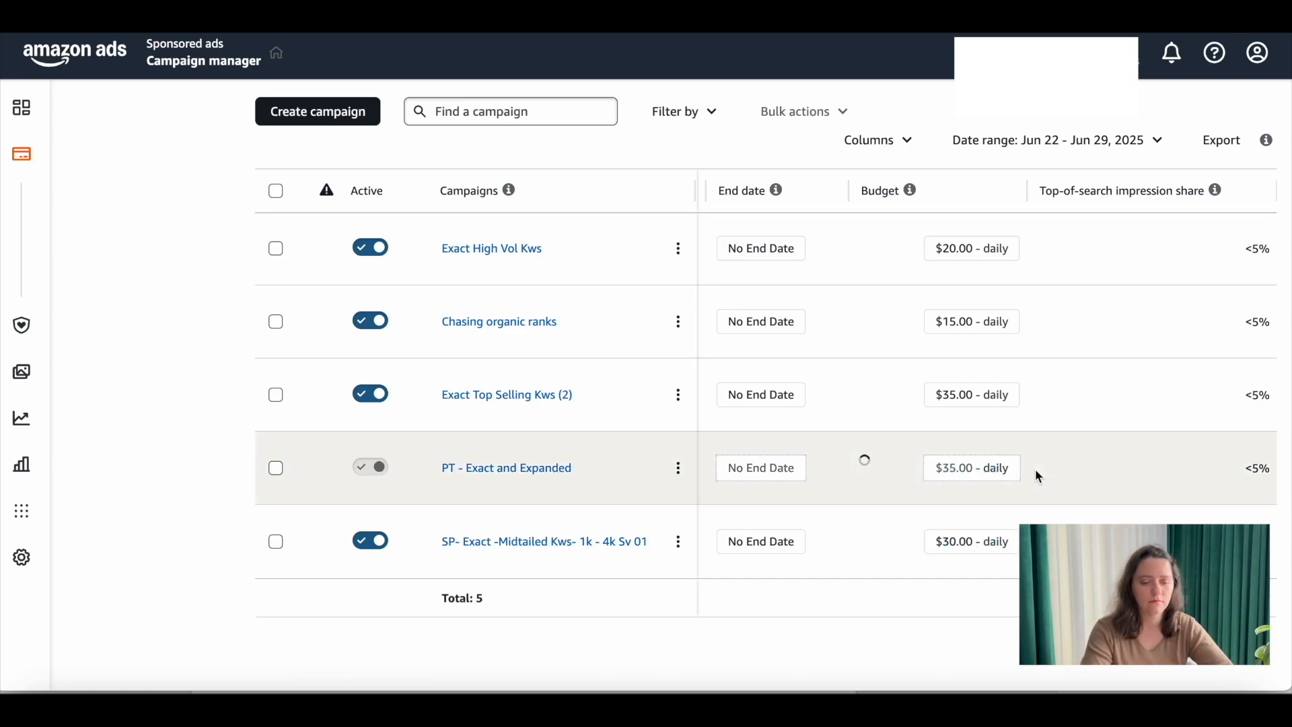
scroll(918, 475, right, 1)
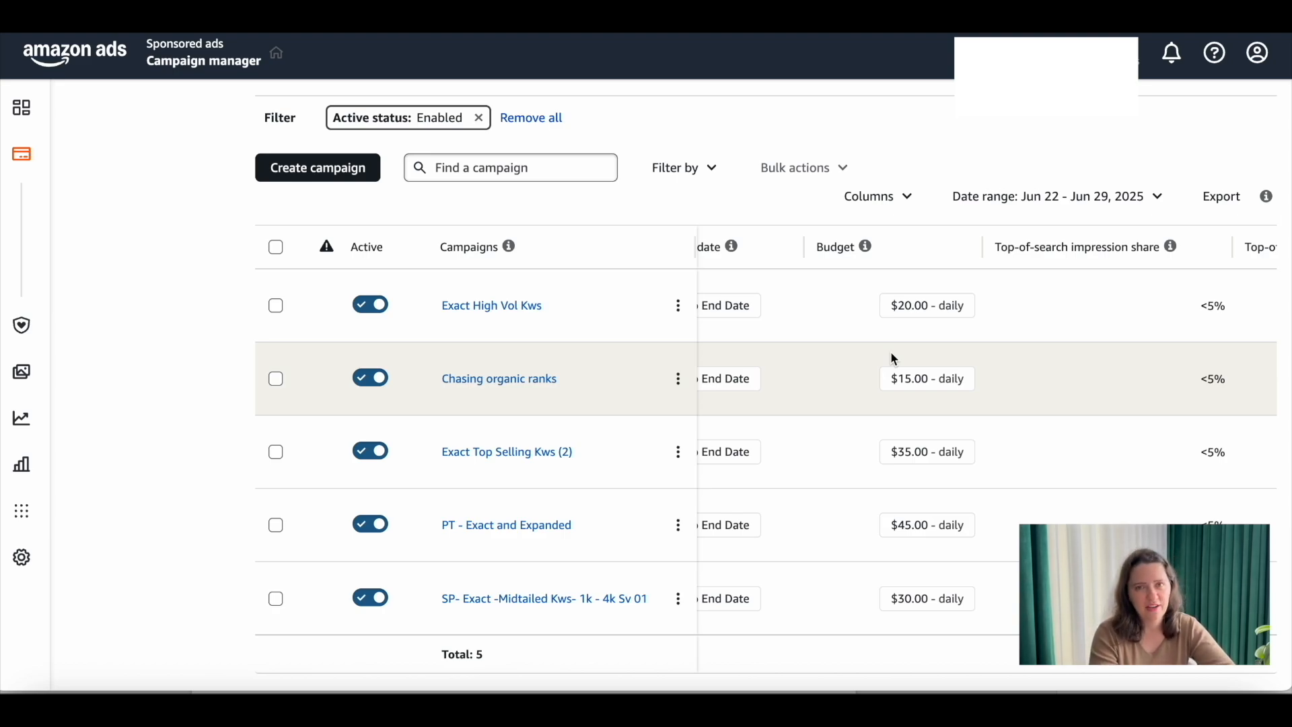
Open the account-wide Targeting list and browse the enabled targets of the enabled campaigns
scroll(153, 278, up, 6)
click(128, 275)
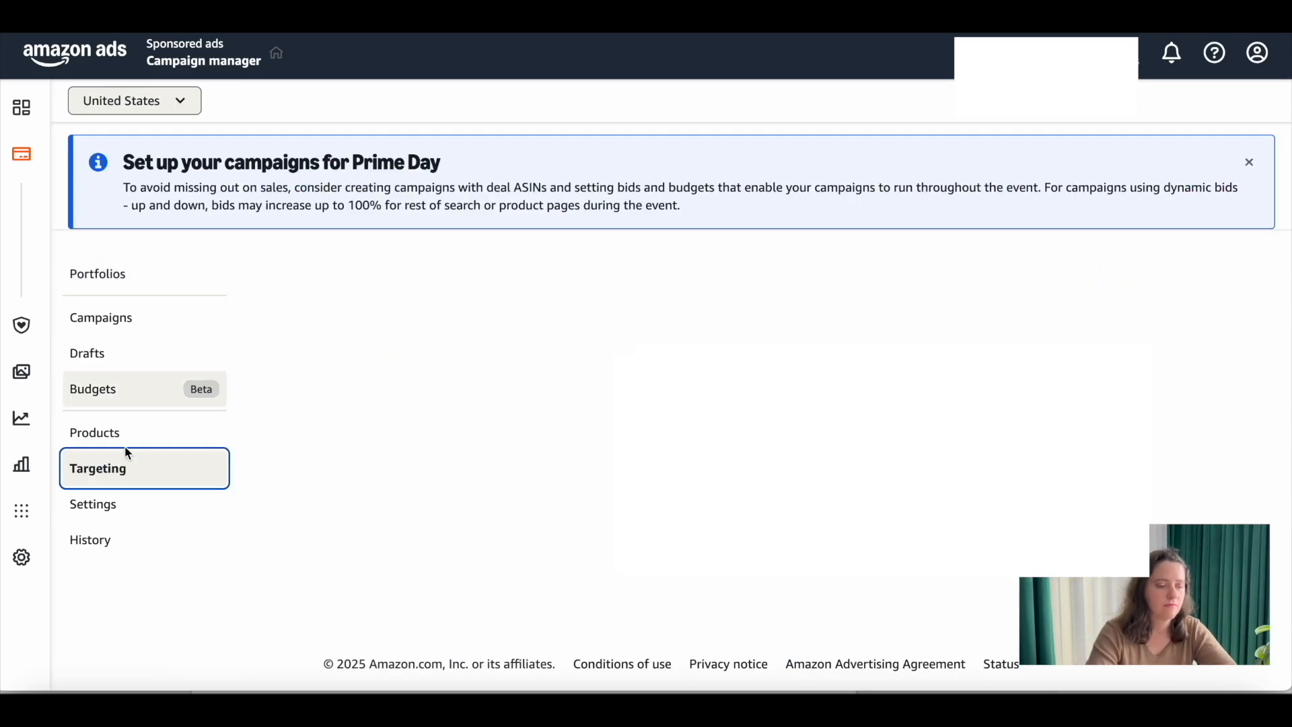
scroll(581, 390, down, 5)
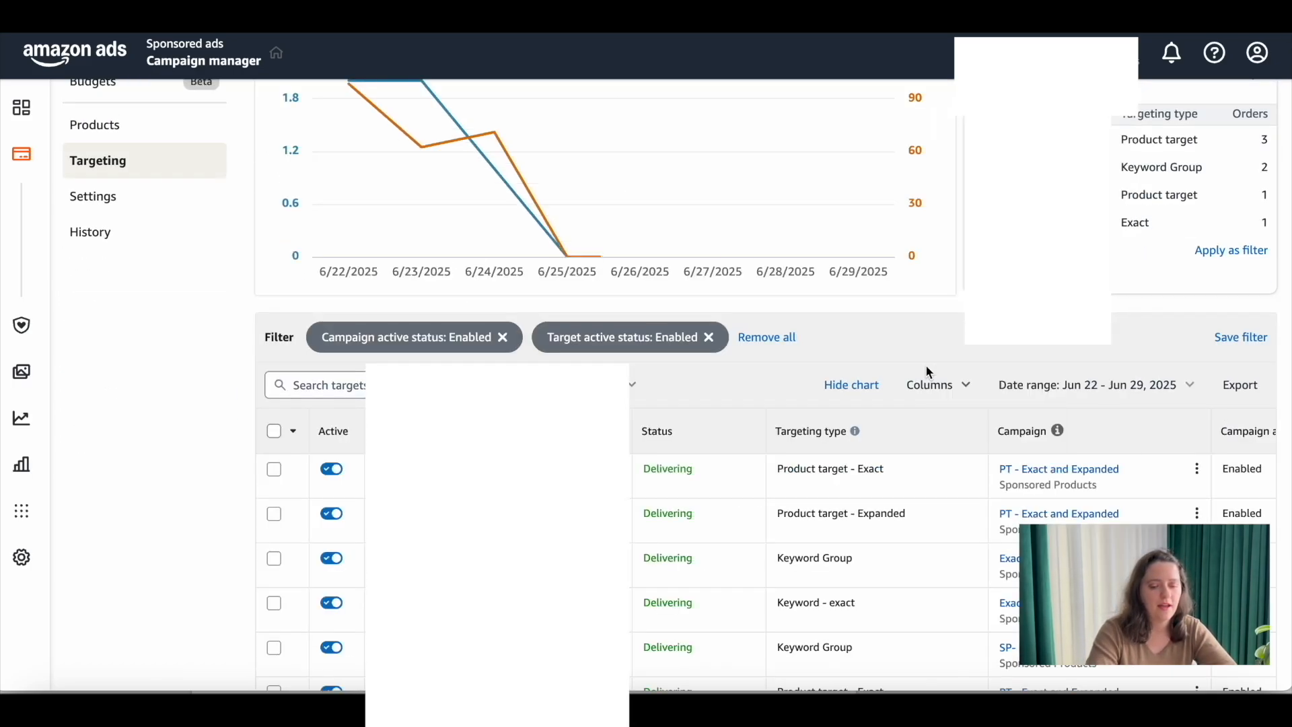
scroll(926, 367, down, 2)
scroll(745, 463, down, 10)
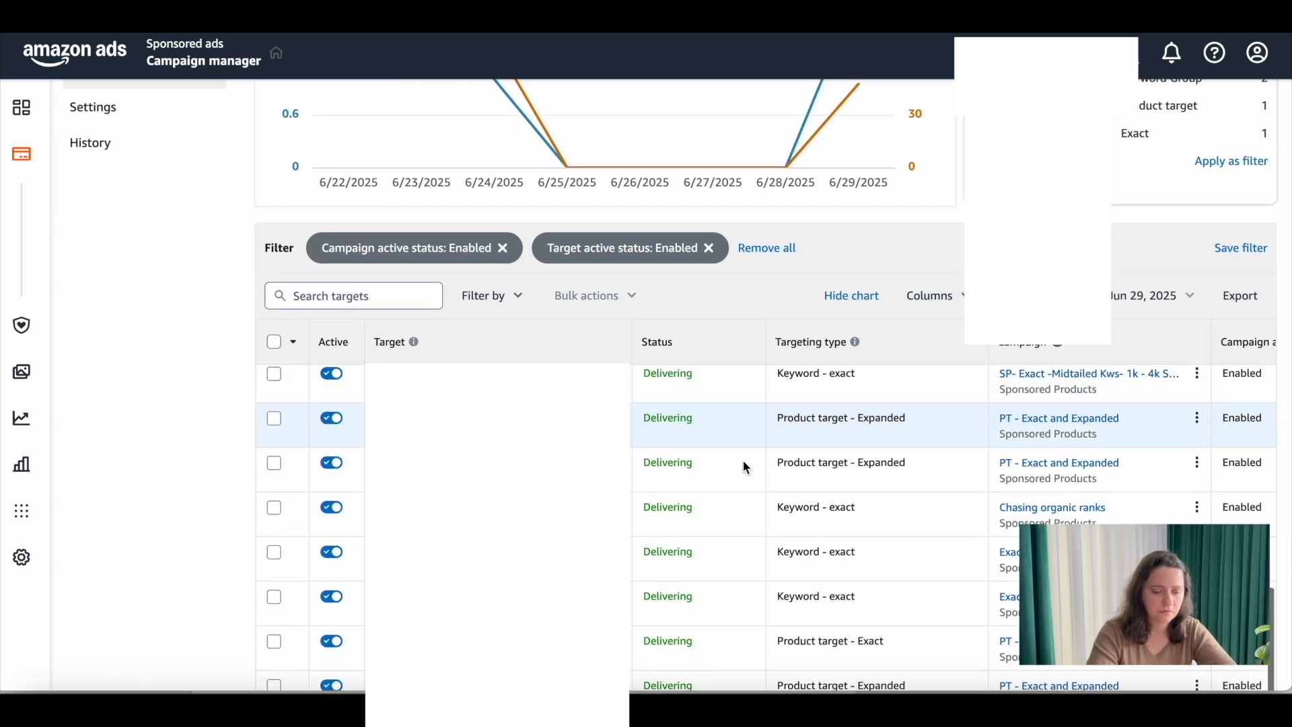
scroll(744, 464, down, 5)
scroll(754, 411, up, 5)
scroll(875, 343, up, 1)
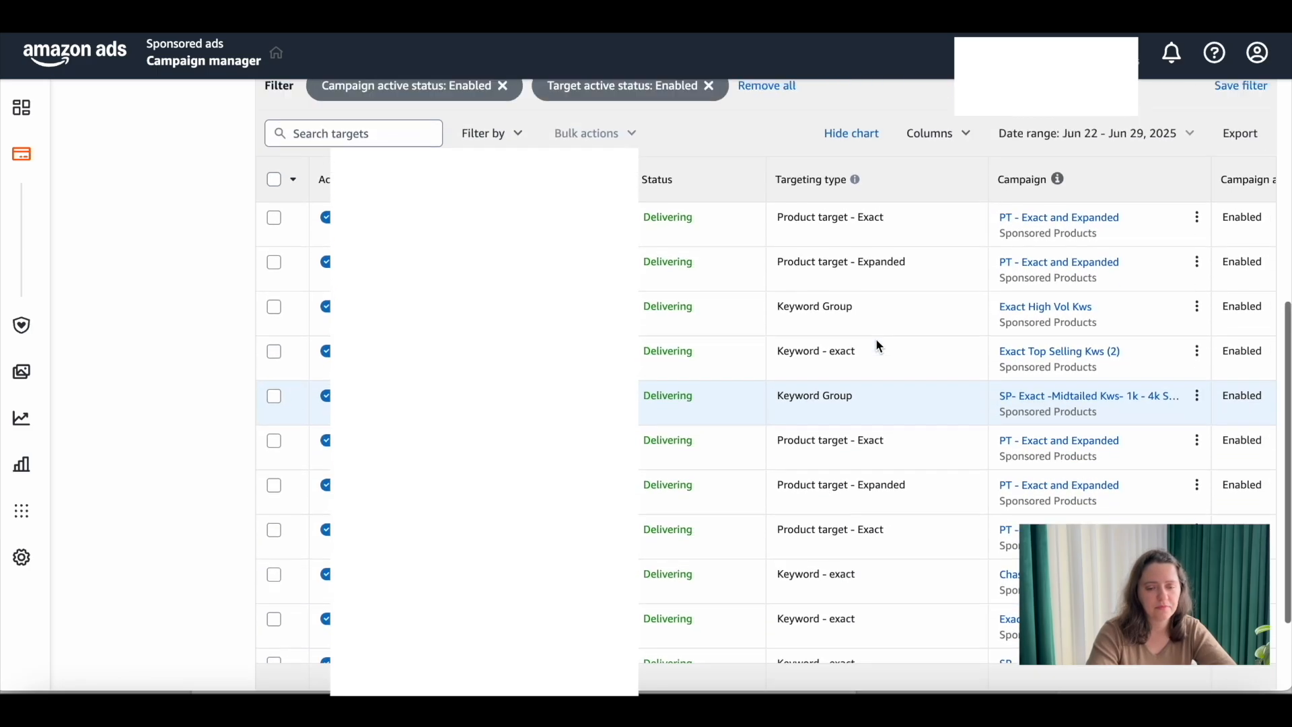
scroll(879, 345, up, 1)
Compare the targets' conversion rate, CPC, bid, impressions, clicks, spend, orders, sales and ACOS
scroll(879, 345, right, 10)
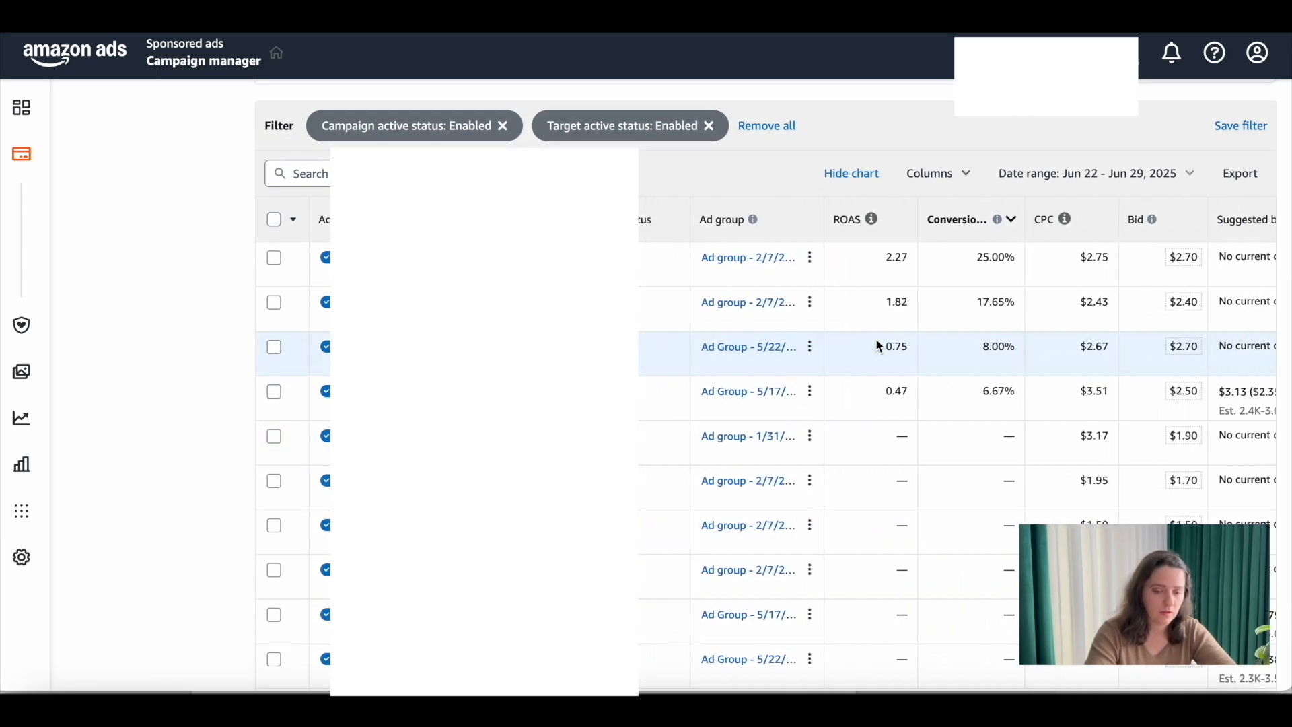
scroll(875, 296, right, 8)
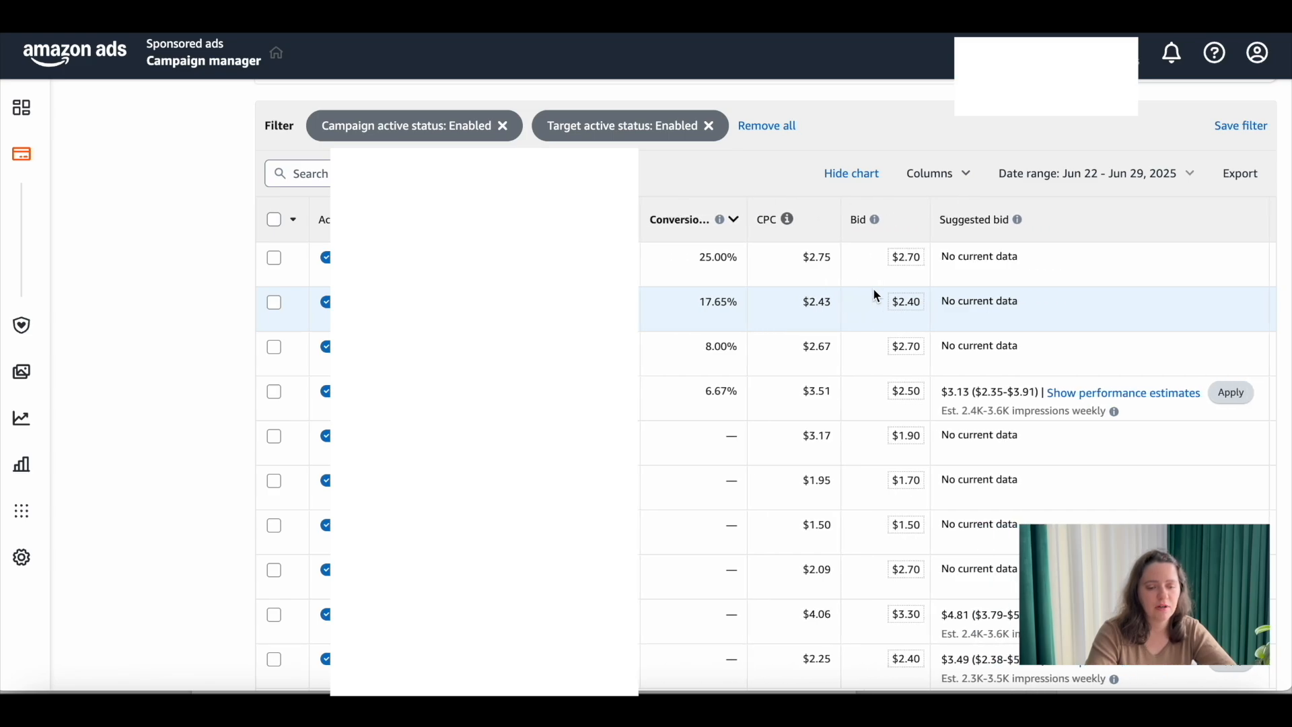
scroll(875, 296, right, 10)
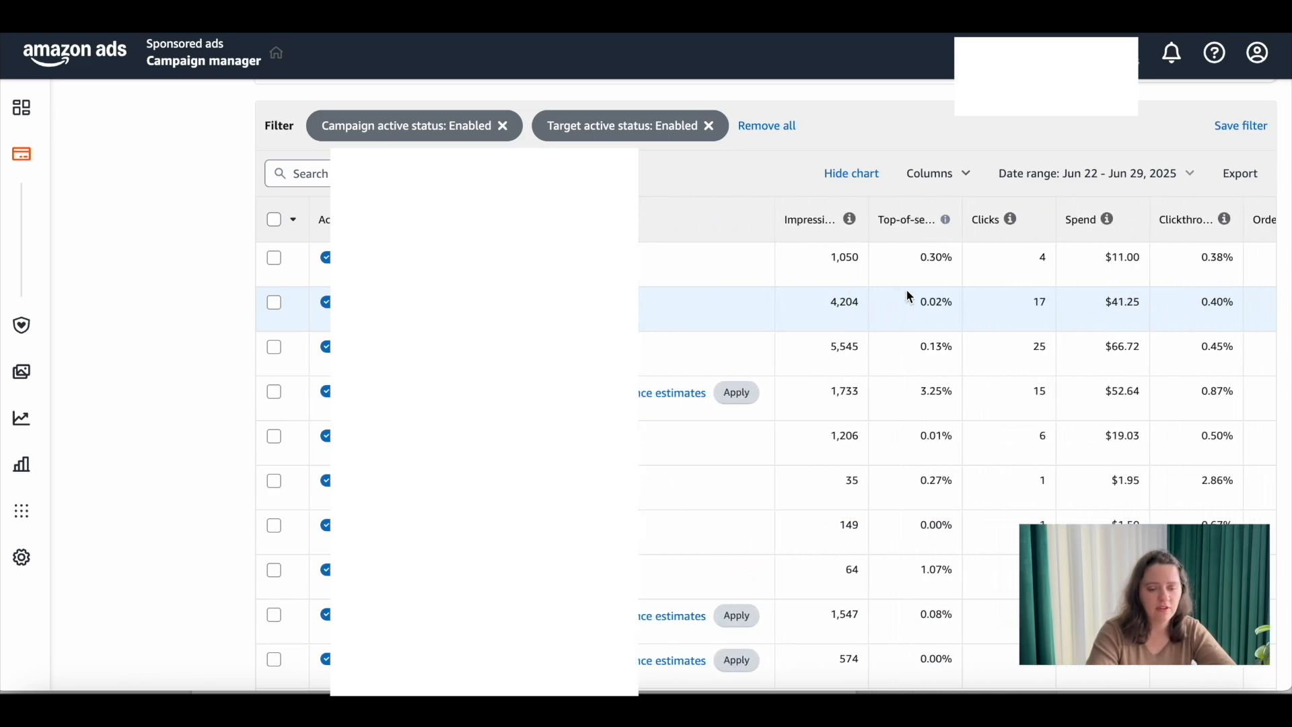
scroll(907, 293, right, 5)
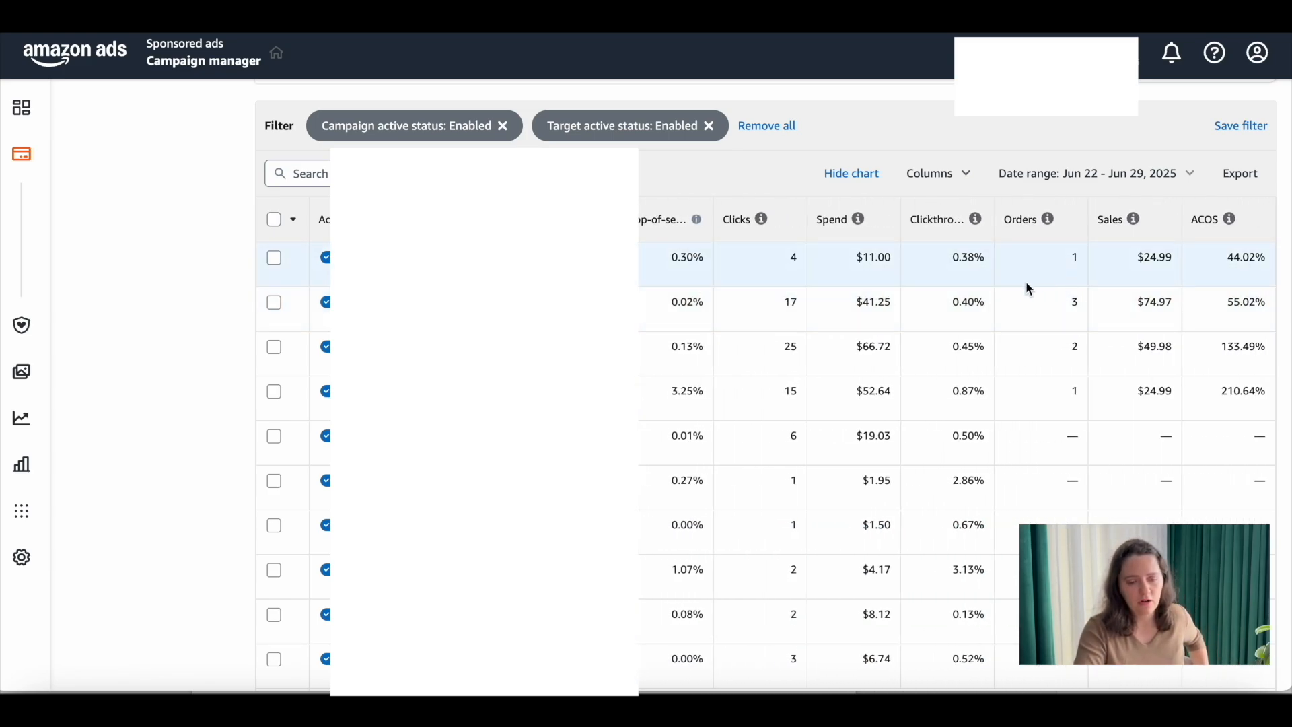
scroll(774, 310, up, 1)
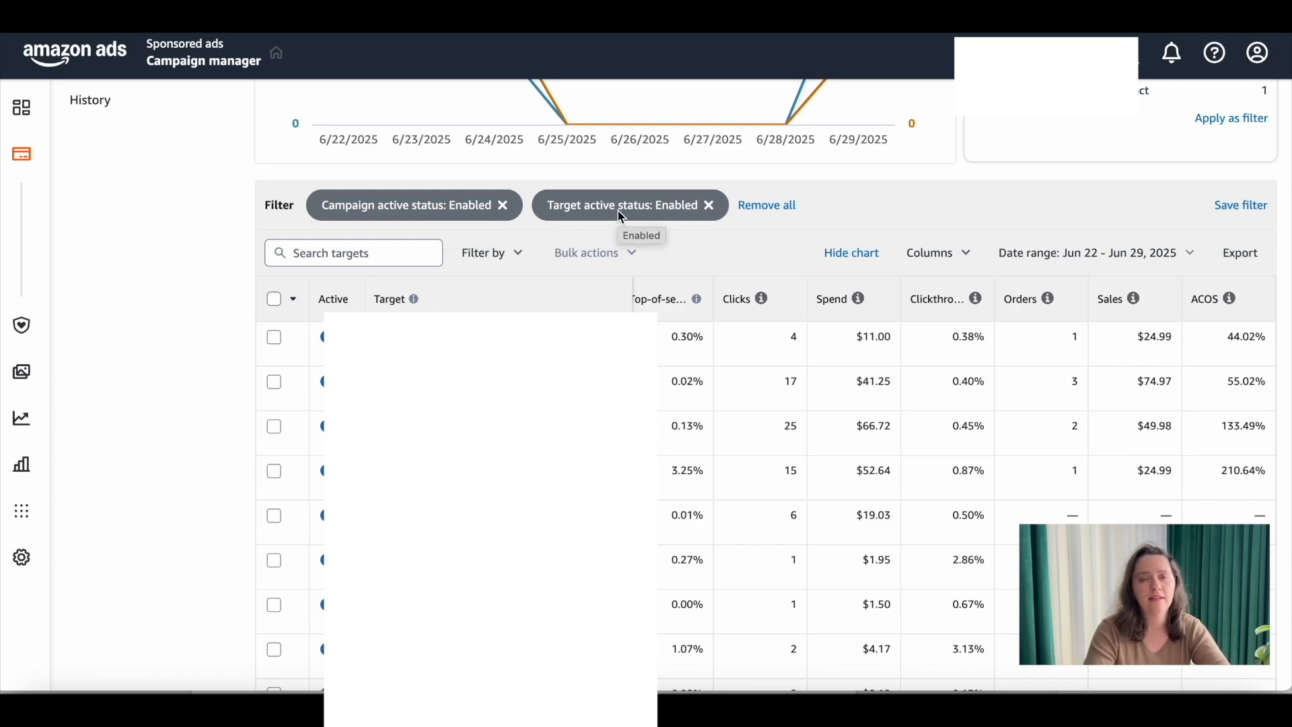
Look at the campaign active status filter's options and close them
click(513, 255)
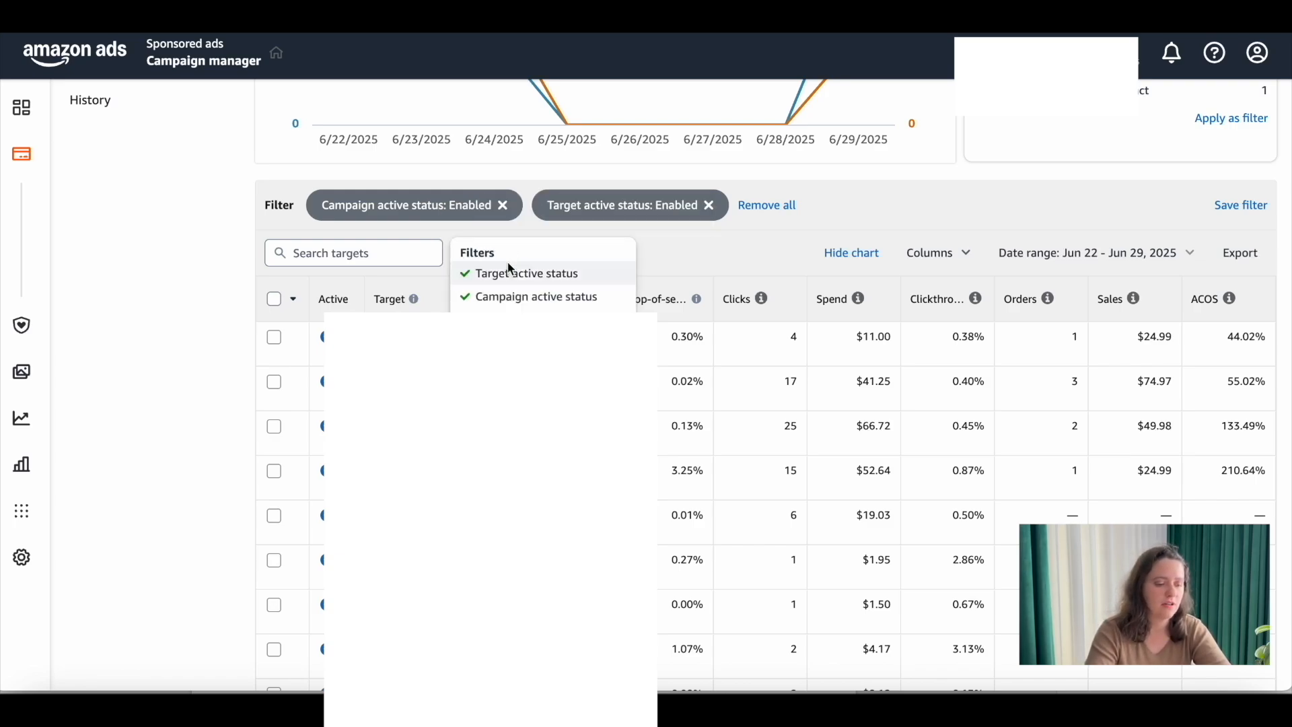
click(513, 300)
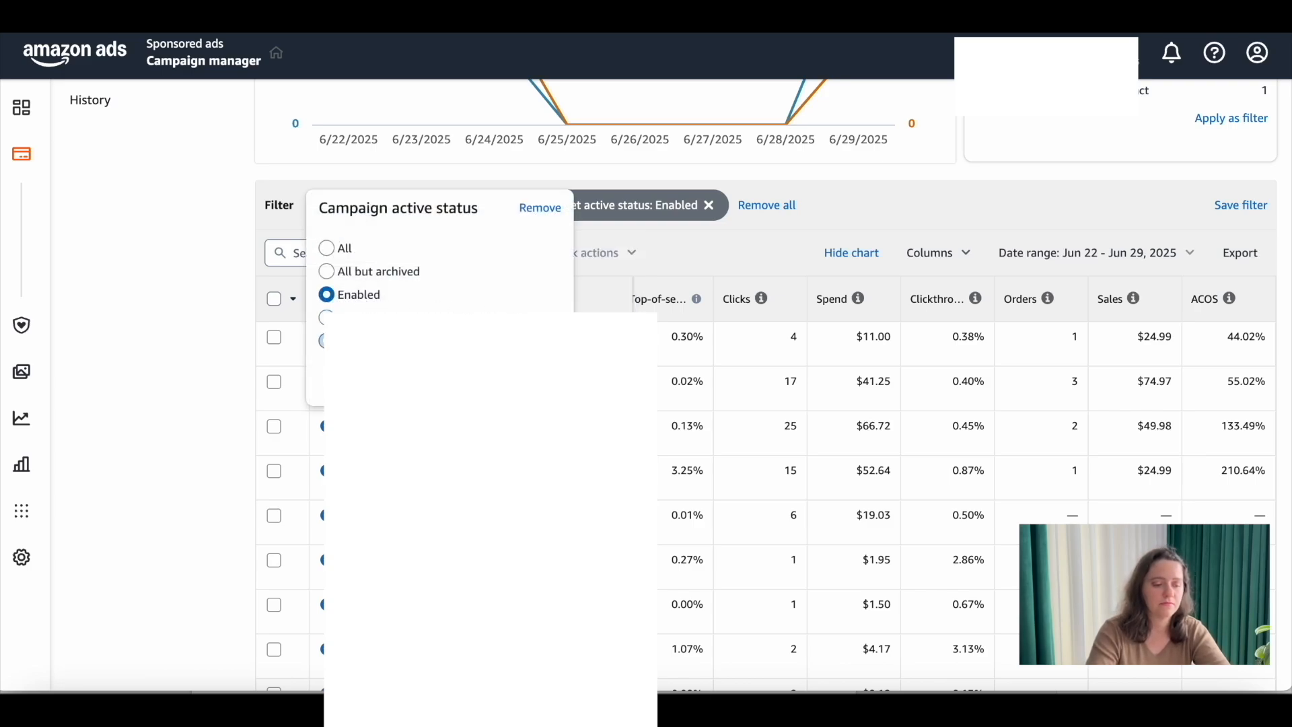
click(495, 382)
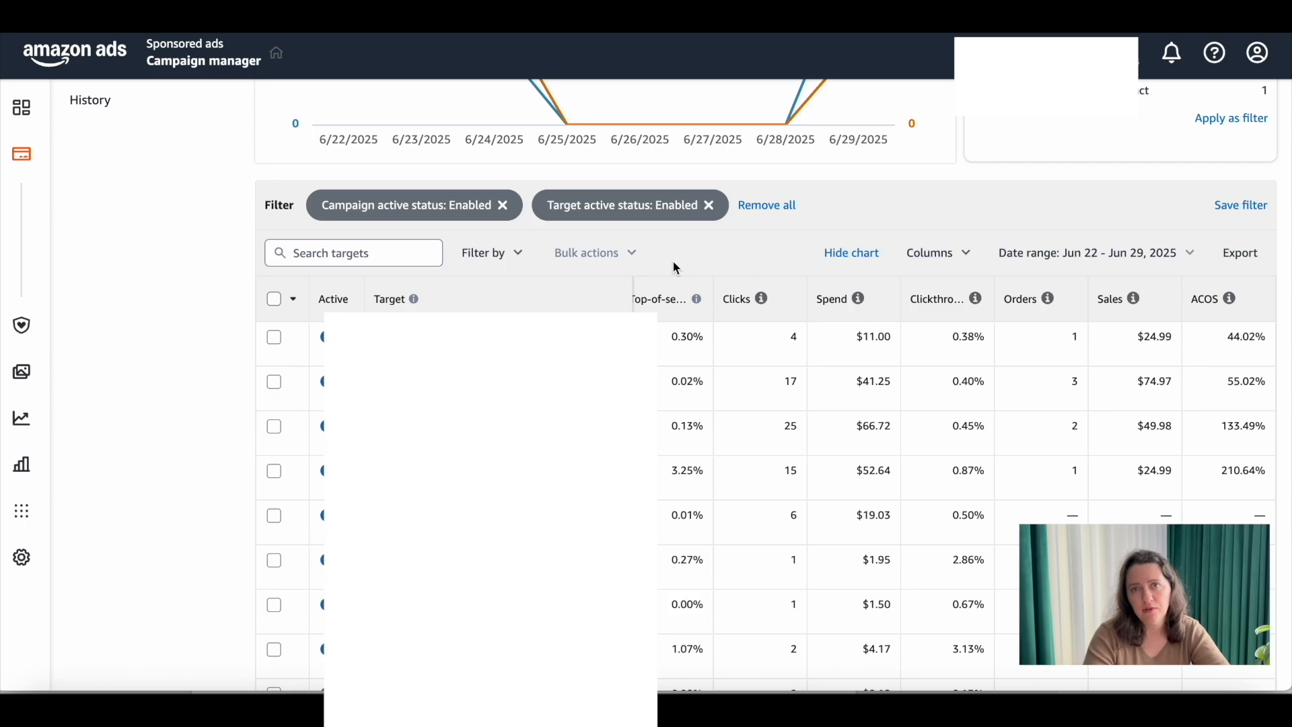
Filter the targets to those with an advertising cost of sales (ACOS) less than 70%
click(514, 255)
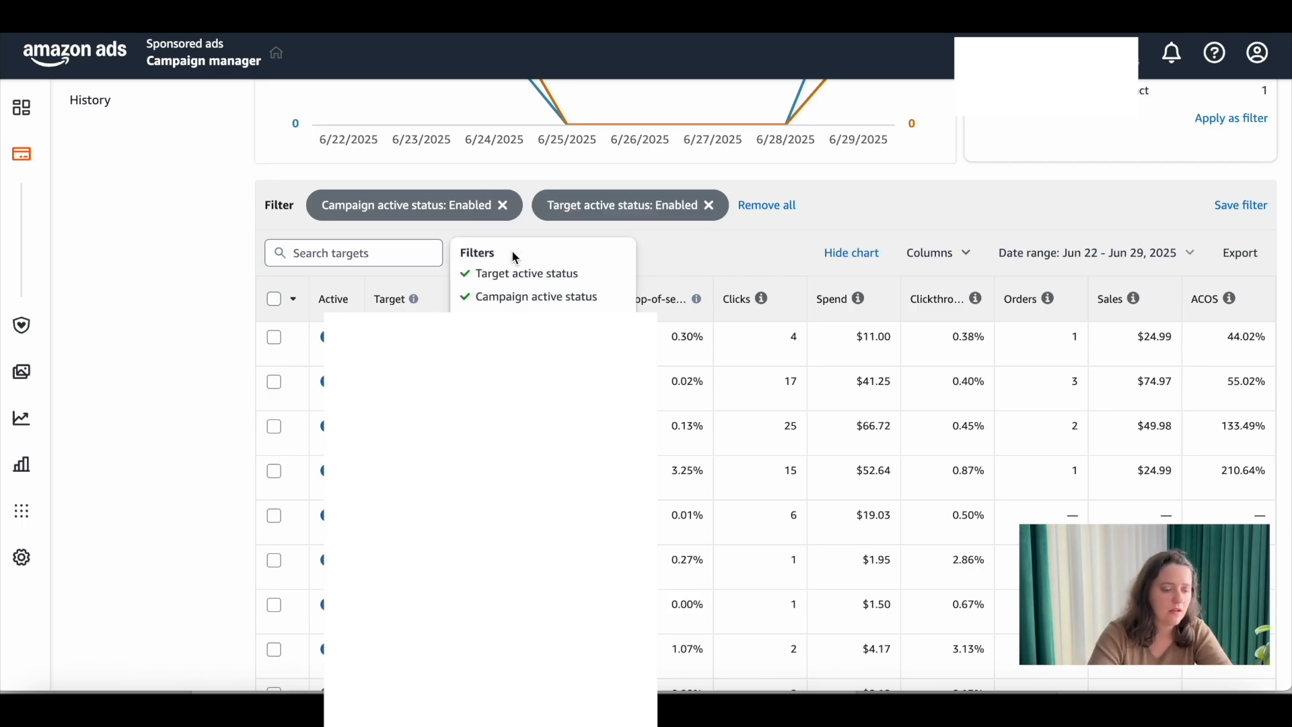
click(528, 458)
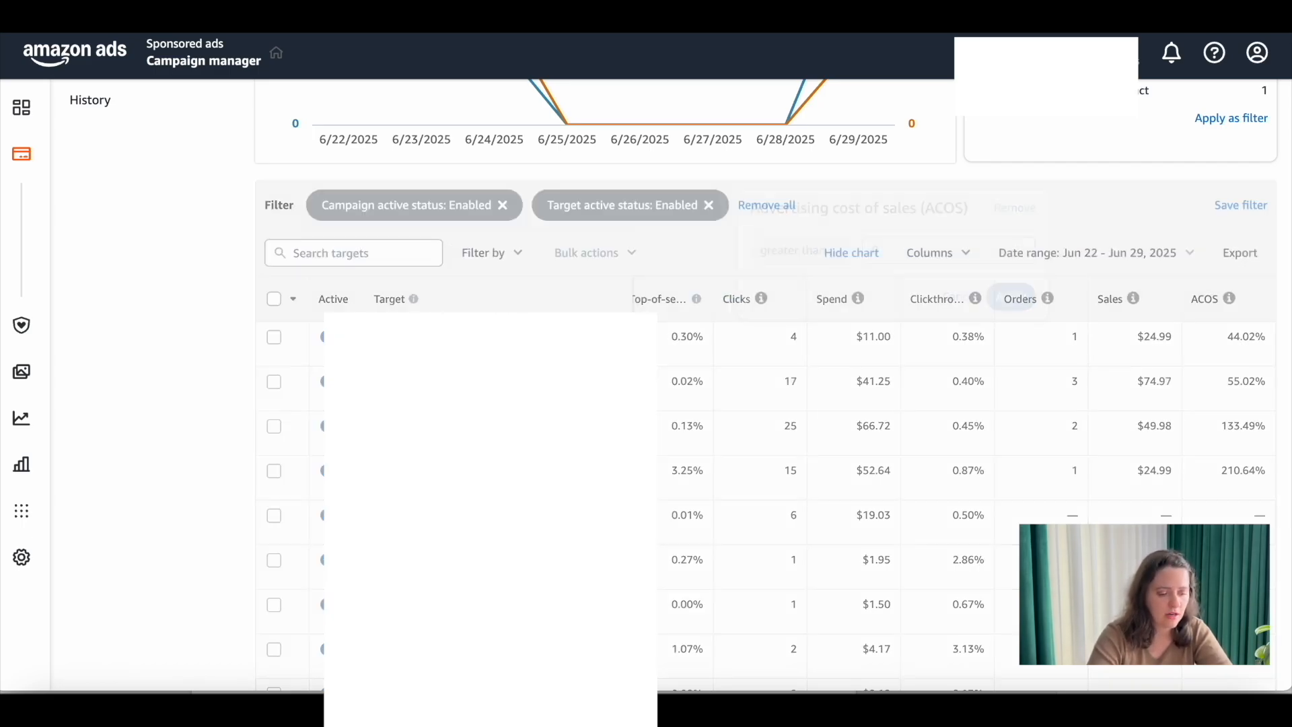
click(840, 259)
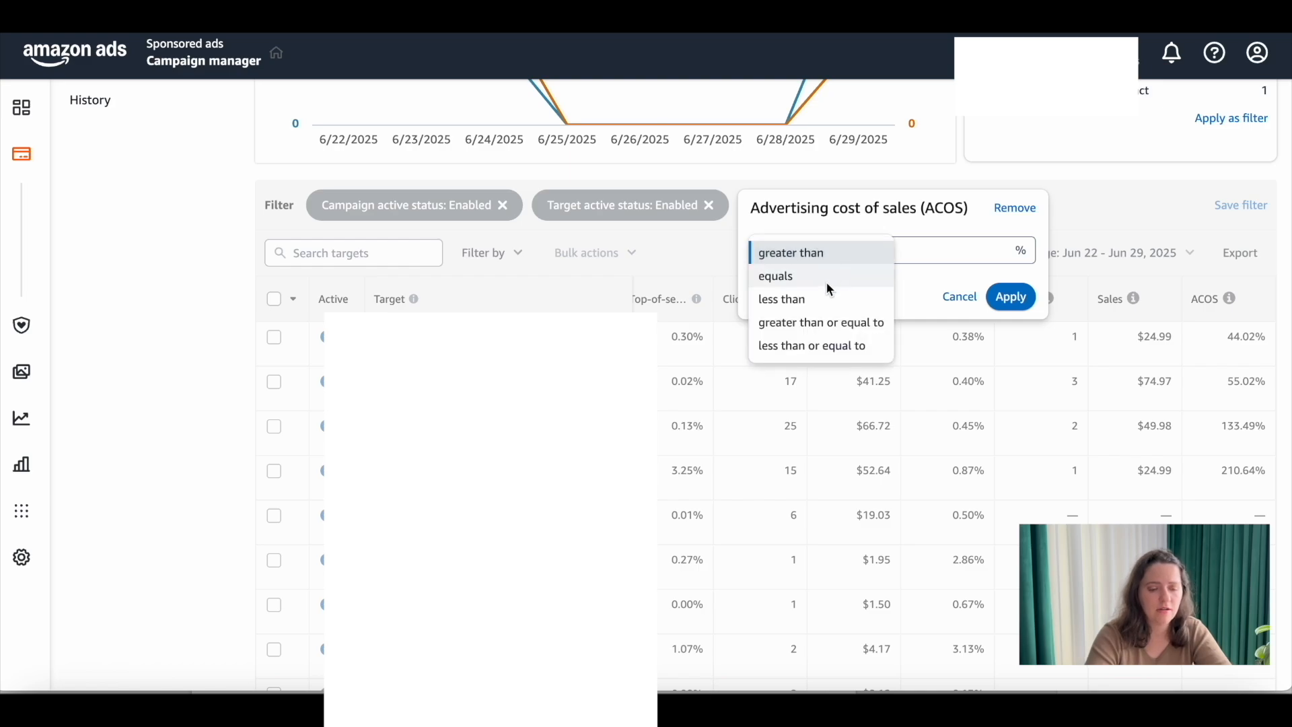
click(826, 294)
click(956, 254)
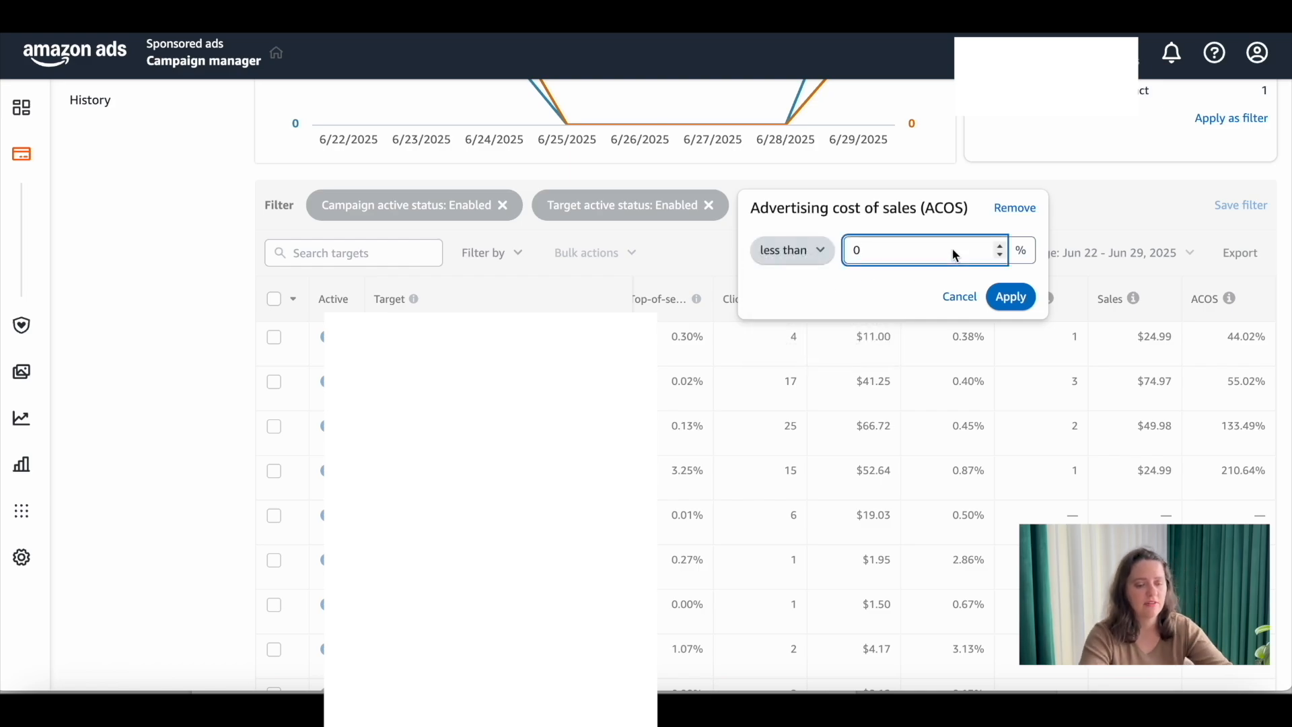
key(BackSpace)
text(71)
click(1001, 255)
click(1010, 297)
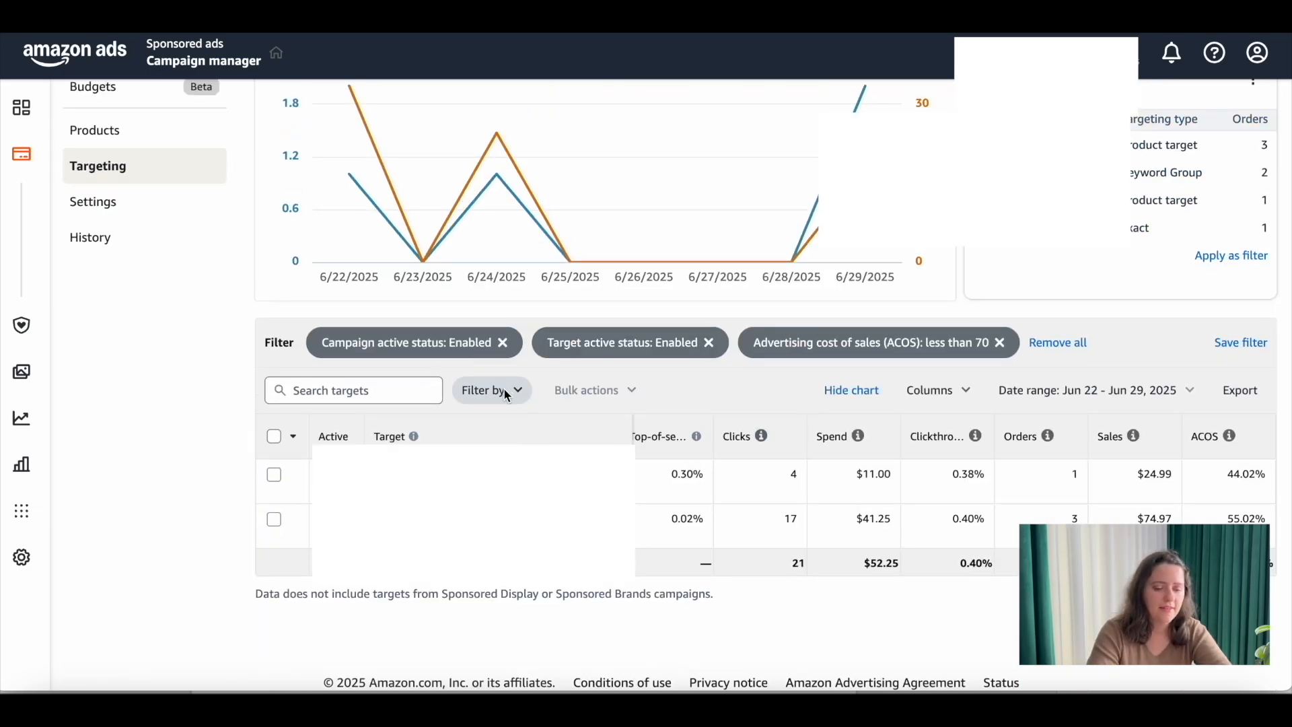
Add a filter limiting the targets to those with sales greater than $1.00
click(505, 391)
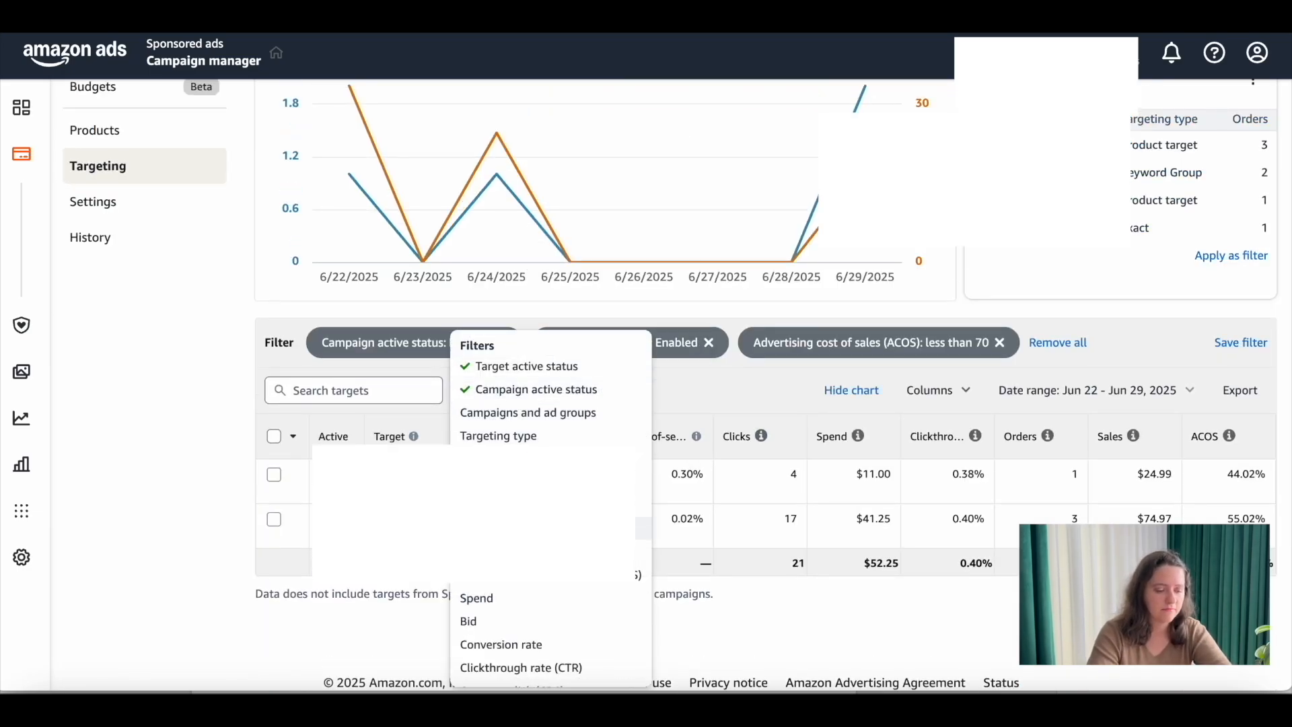
click(506, 529)
click(1178, 388)
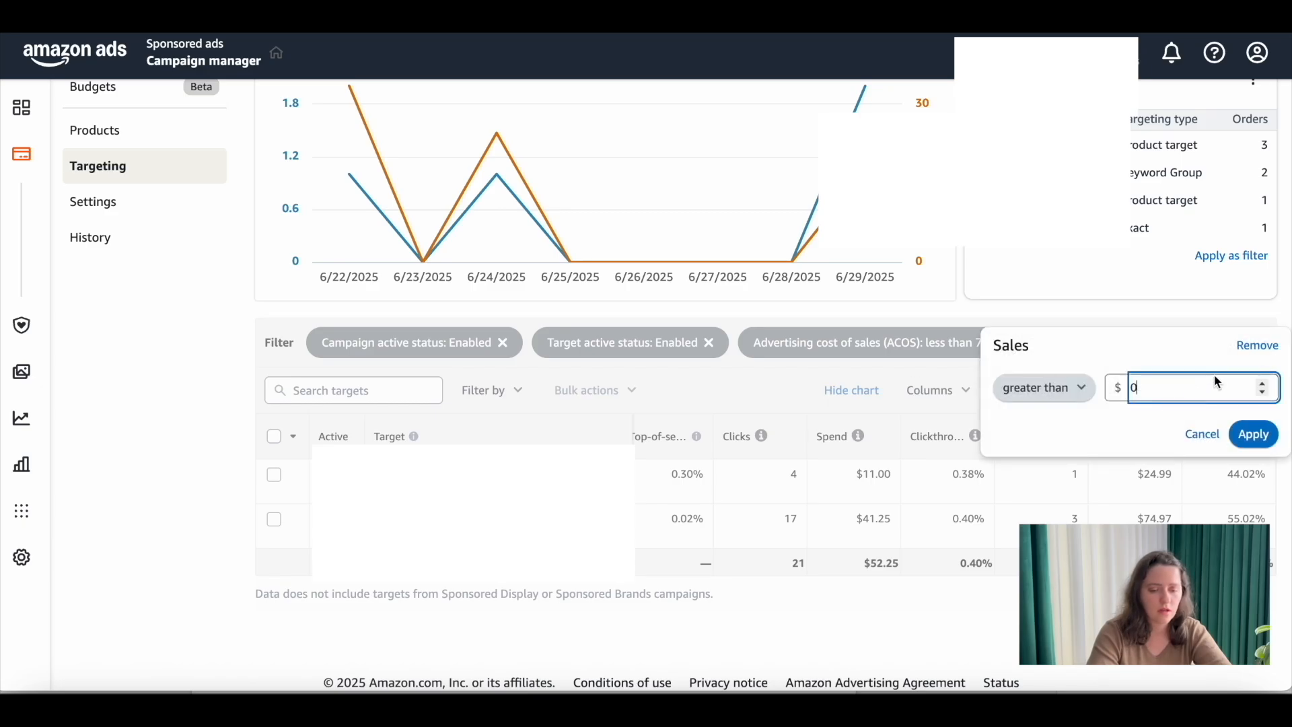
click(1262, 385)
click(1253, 434)
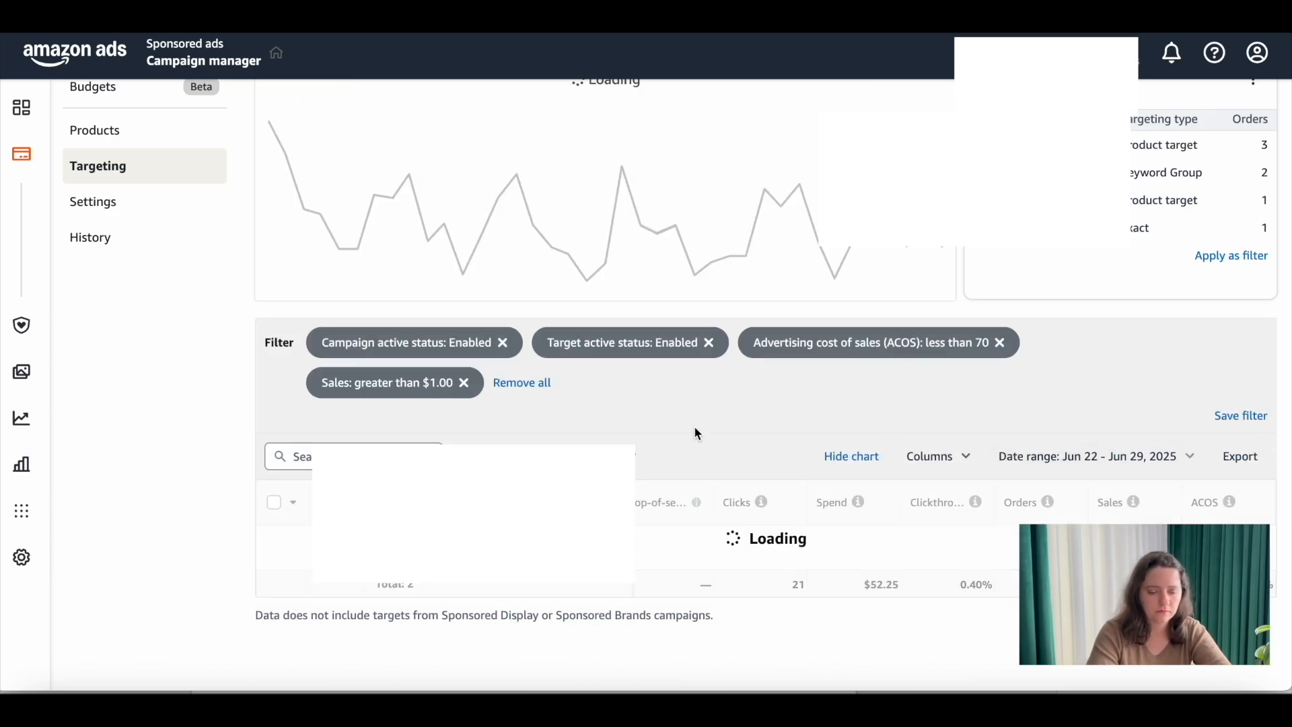
Compare the filtered targets' CPC and bids, and set the exact product target's bid in the PT - Exact and Expanded campaign to $2.80
scroll(694, 433, down, 1)
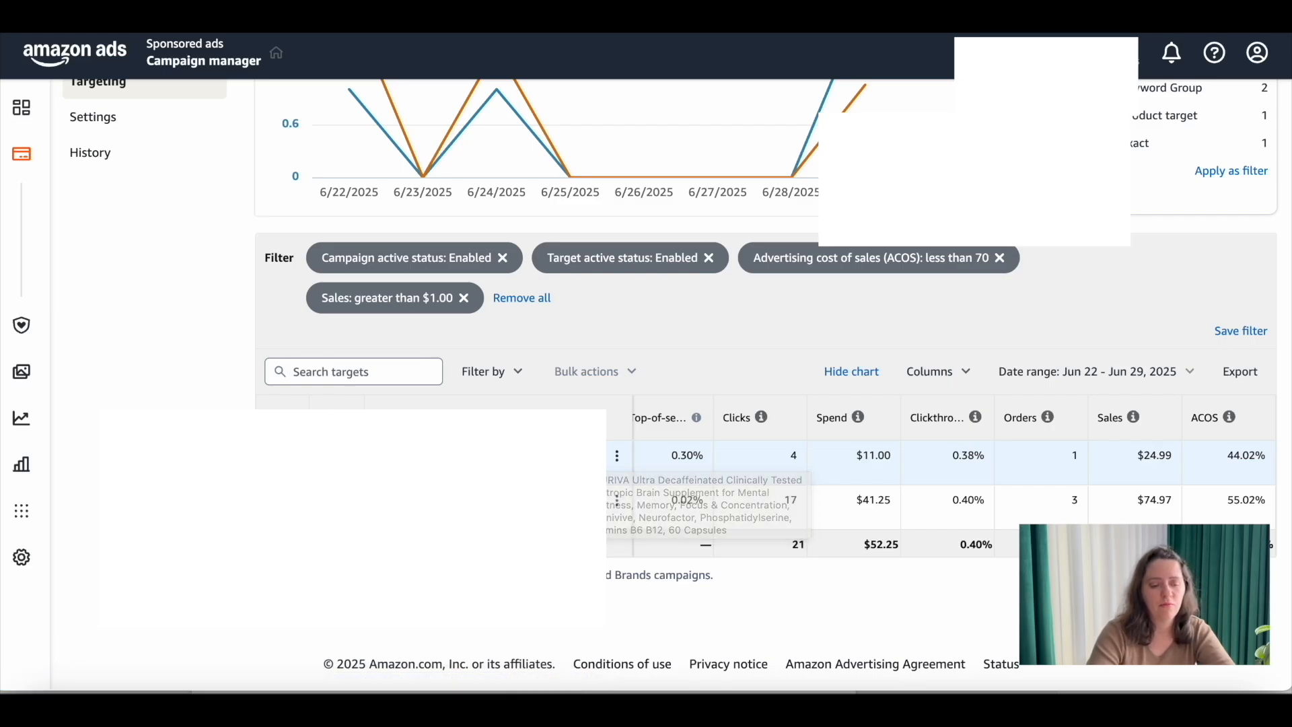
scroll(729, 475, left, 5)
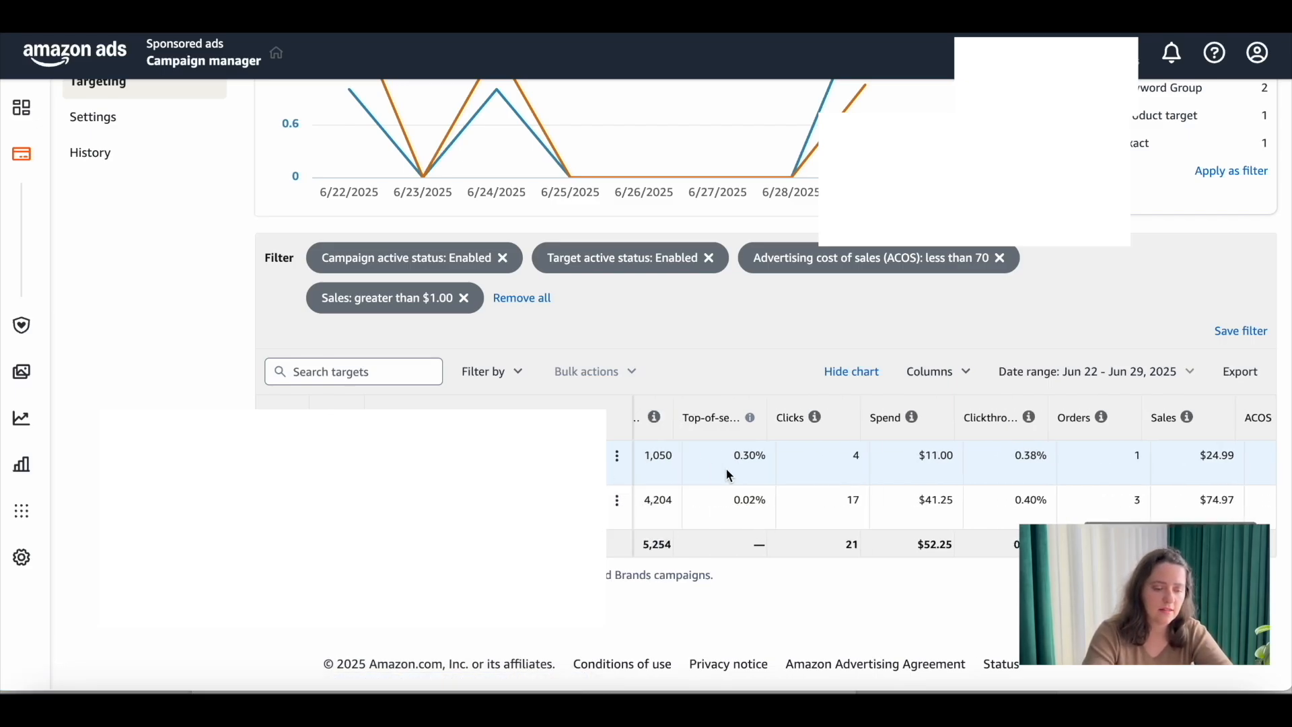
scroll(729, 475, left, 10)
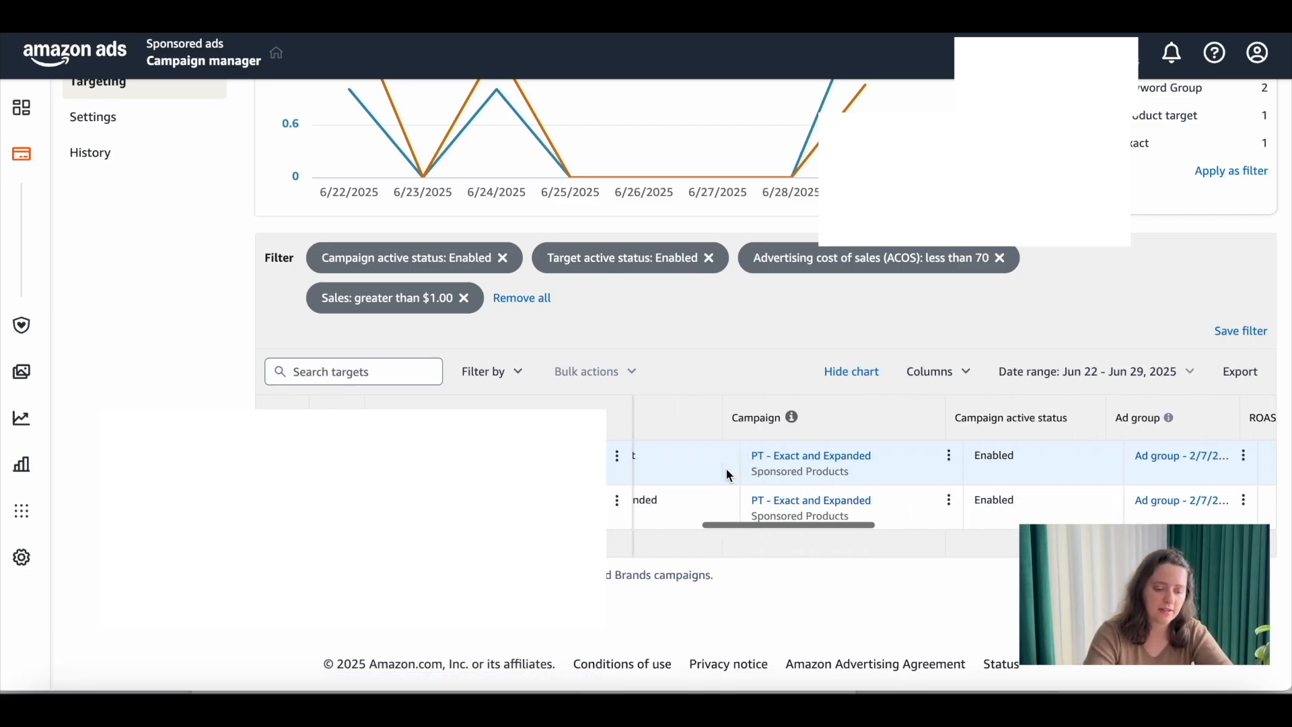
scroll(729, 475, right, 10)
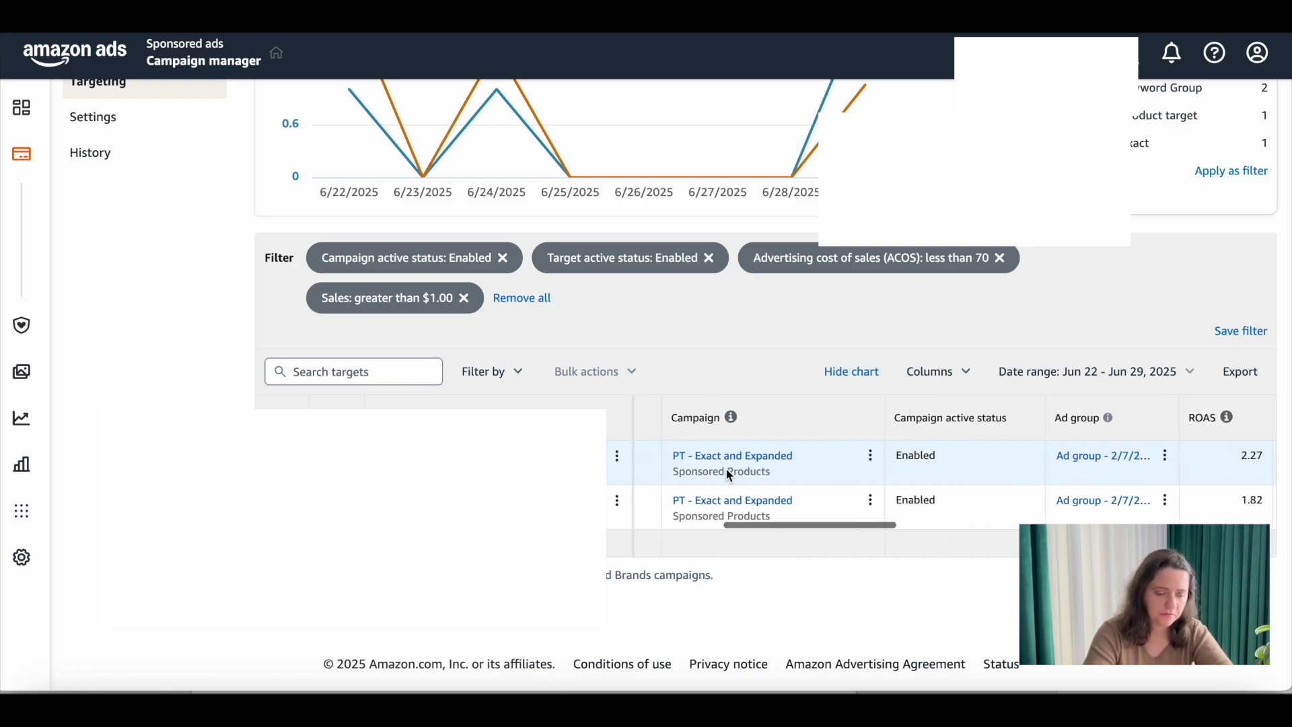
scroll(729, 475, left, 5)
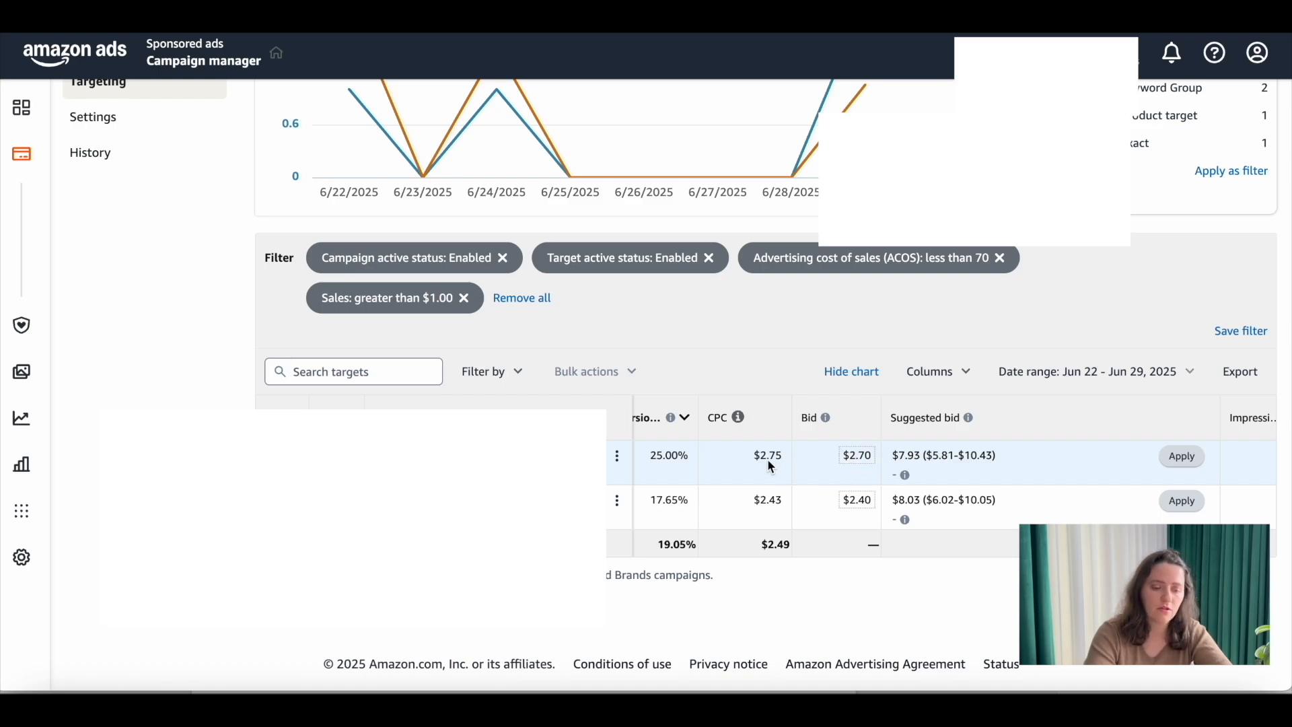
click(857, 459)
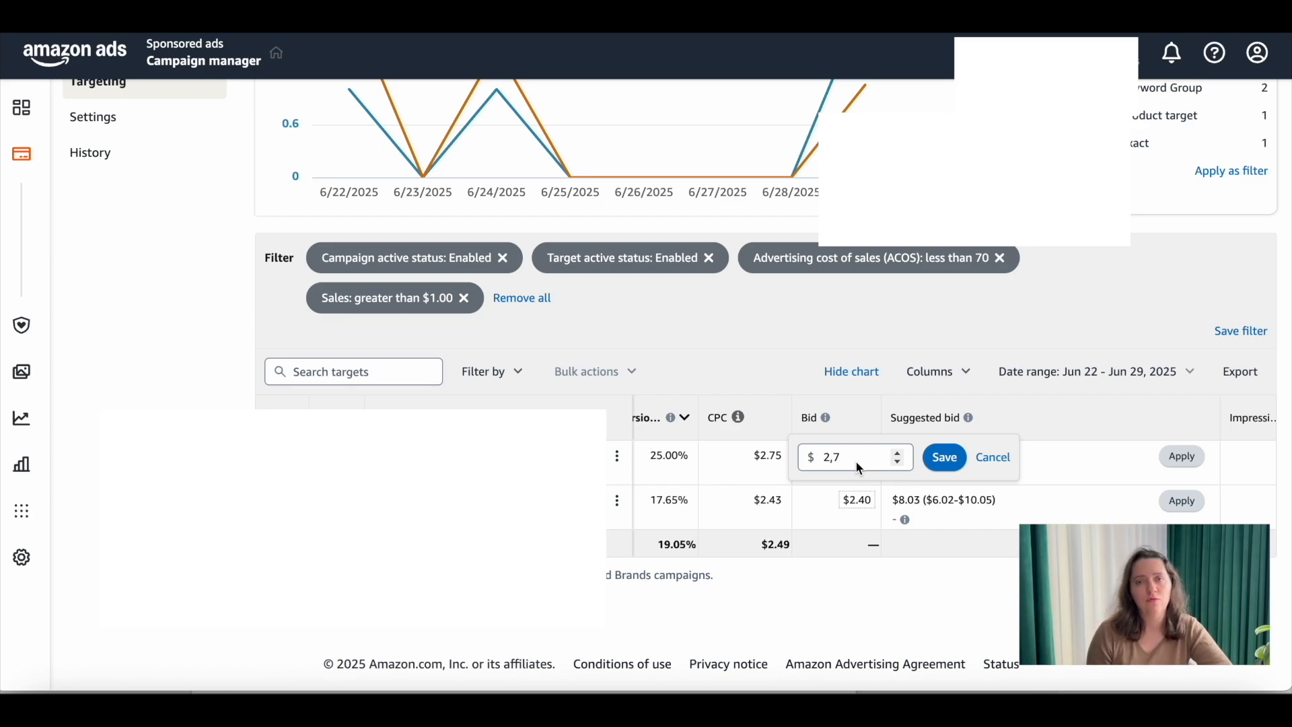
click(896, 453)
key(BackSpace)
key(BackSpace)
text(8)
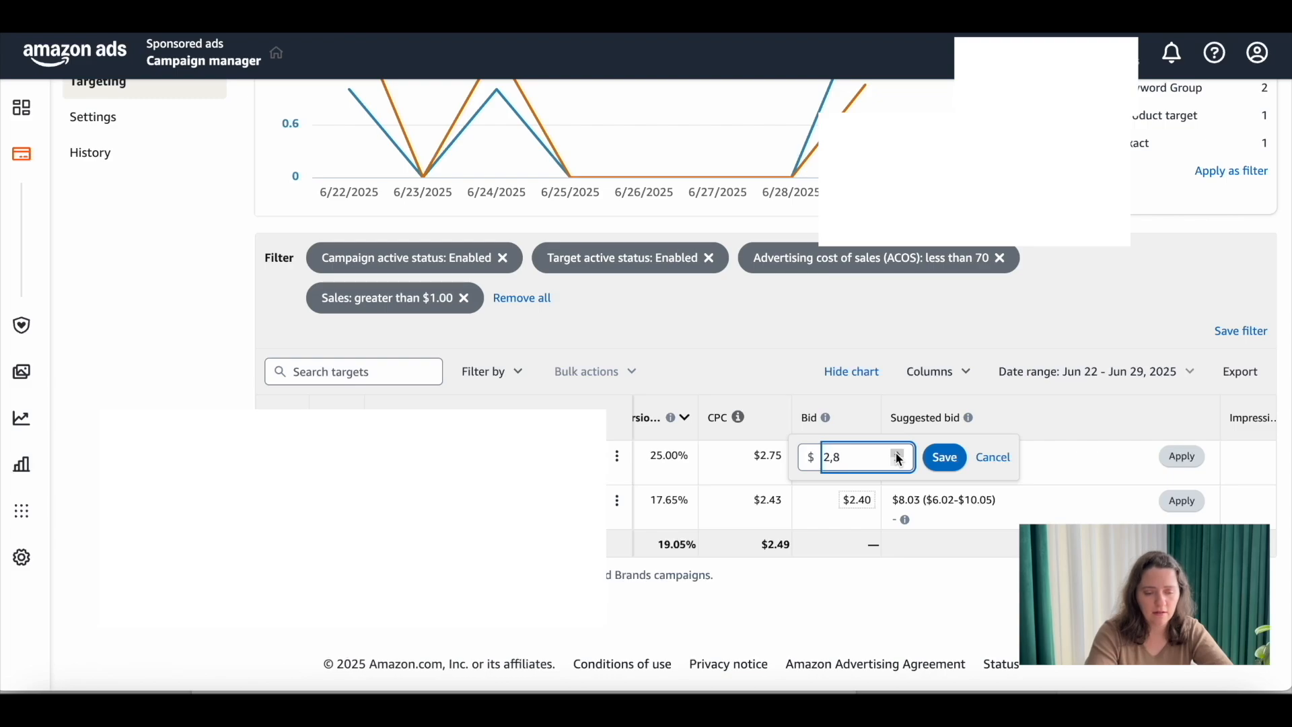
click(957, 461)
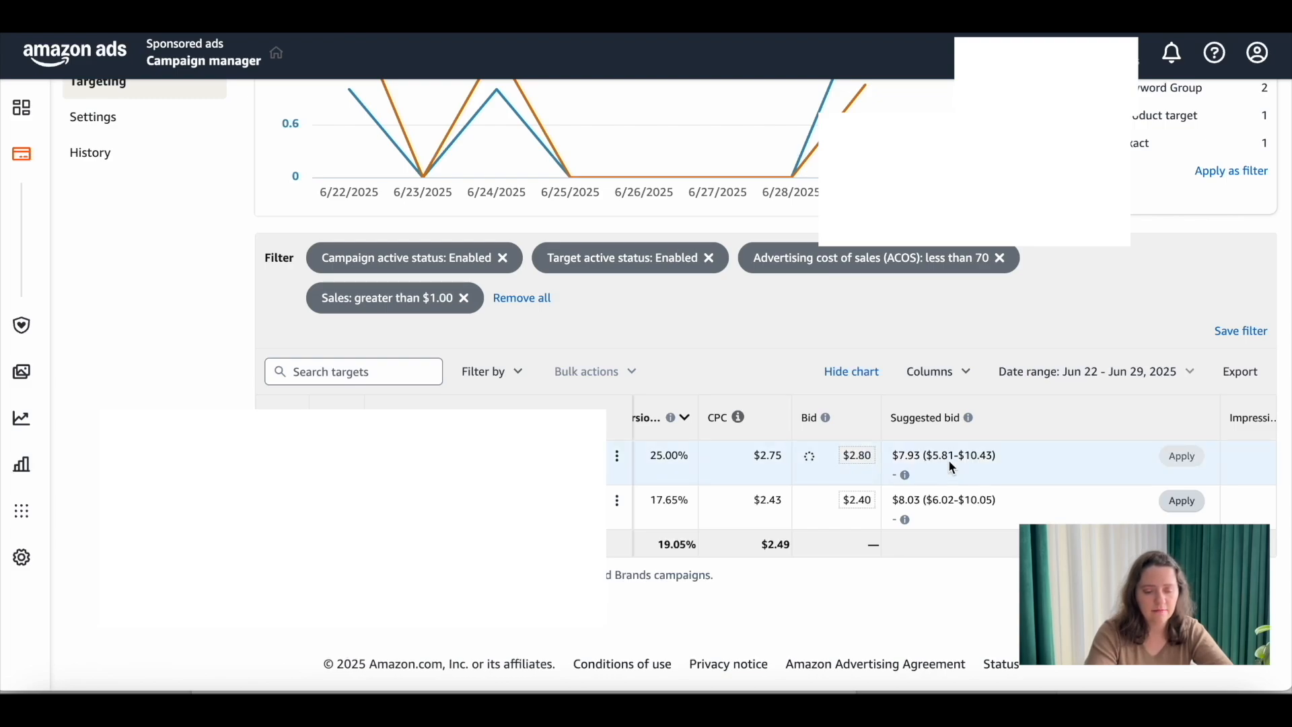
Set the bid of the filtered target with the $2.43 CPC to $2.50
click(867, 503)
click(900, 498)
click(900, 498)
click(900, 497)
click(899, 498)
click(899, 498)
click(899, 498)
click(899, 498)
click(942, 504)
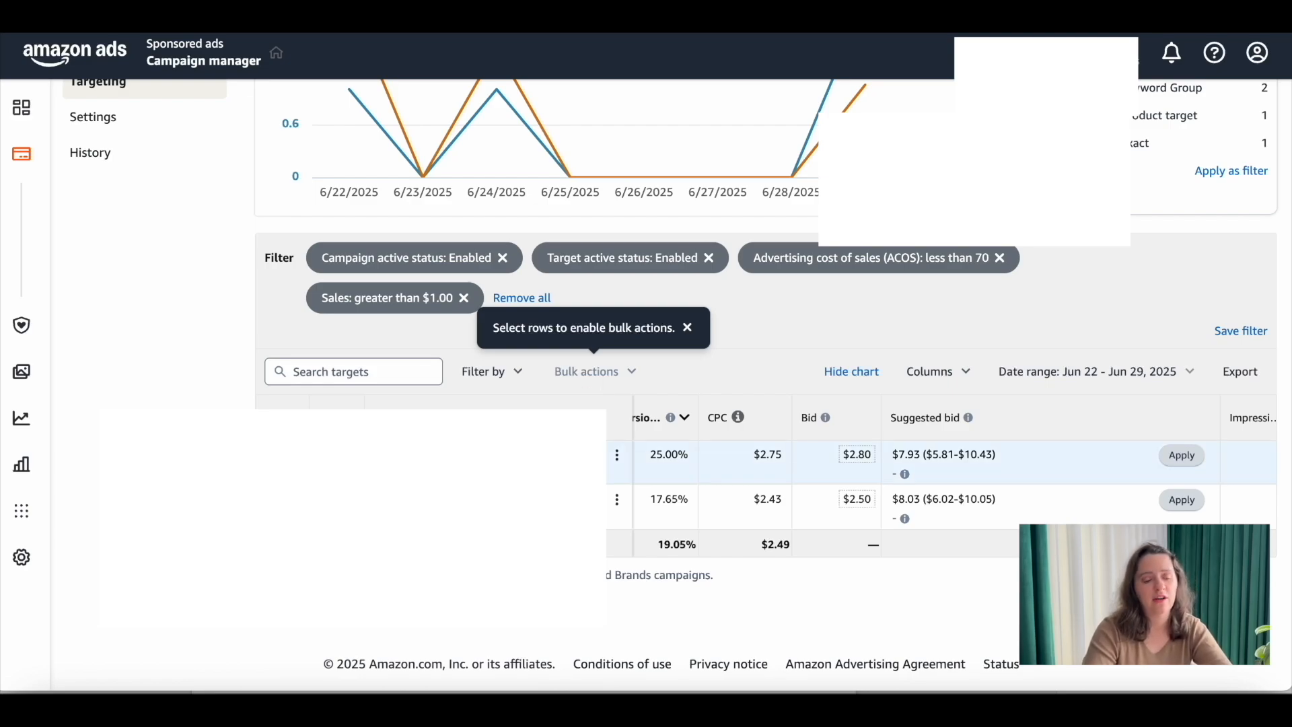
Look at the bulk bid adjustment for the first filtered target and cancel it without entering a bid
click(282, 457)
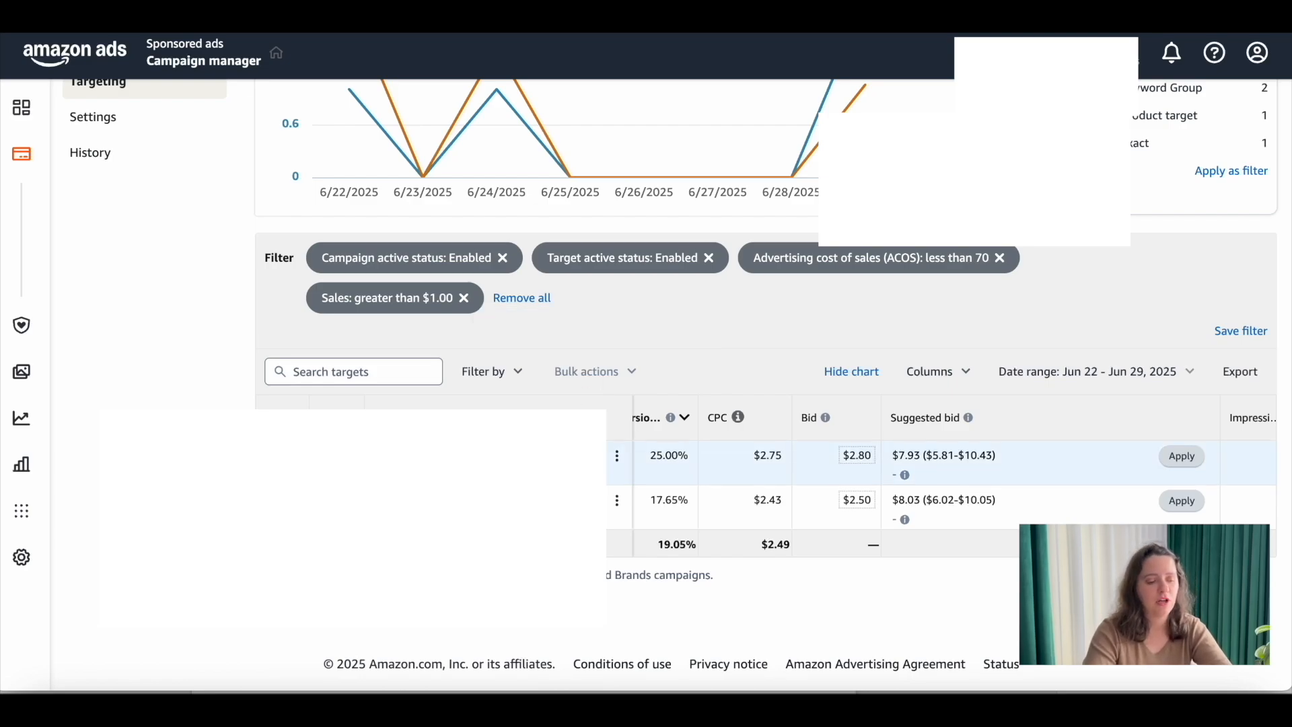
click(627, 376)
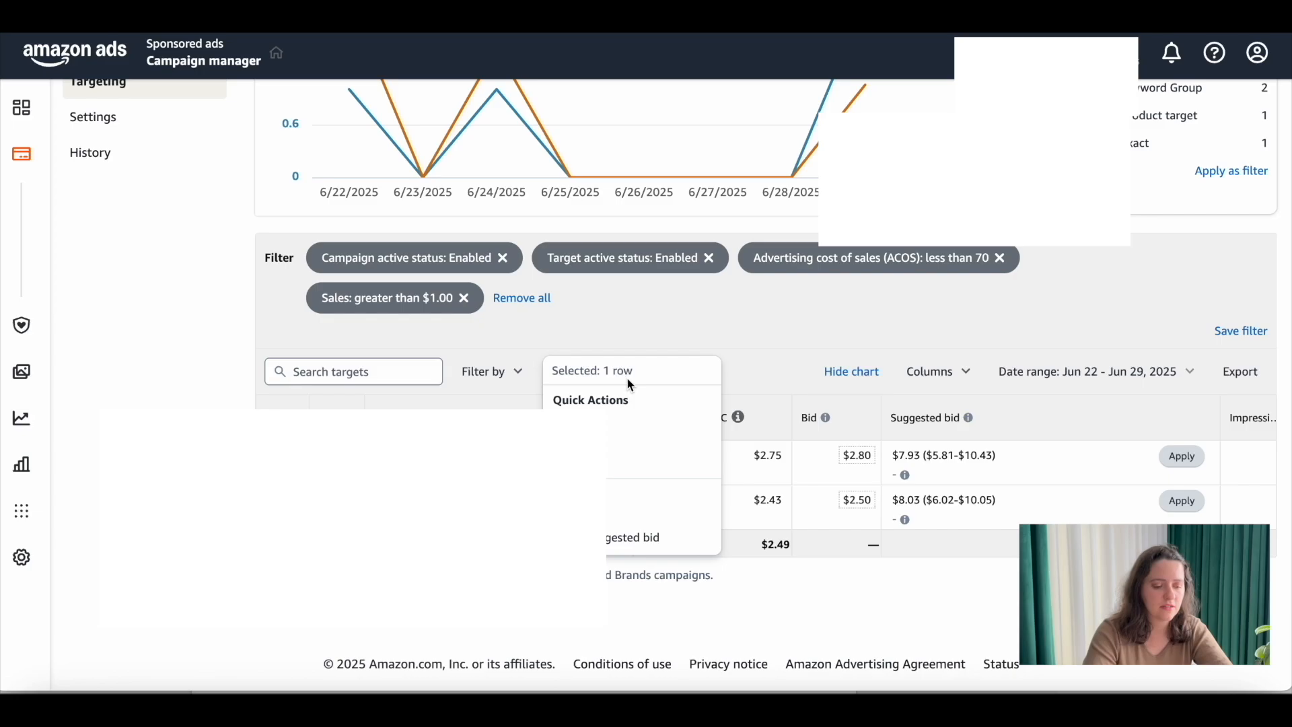
click(614, 514)
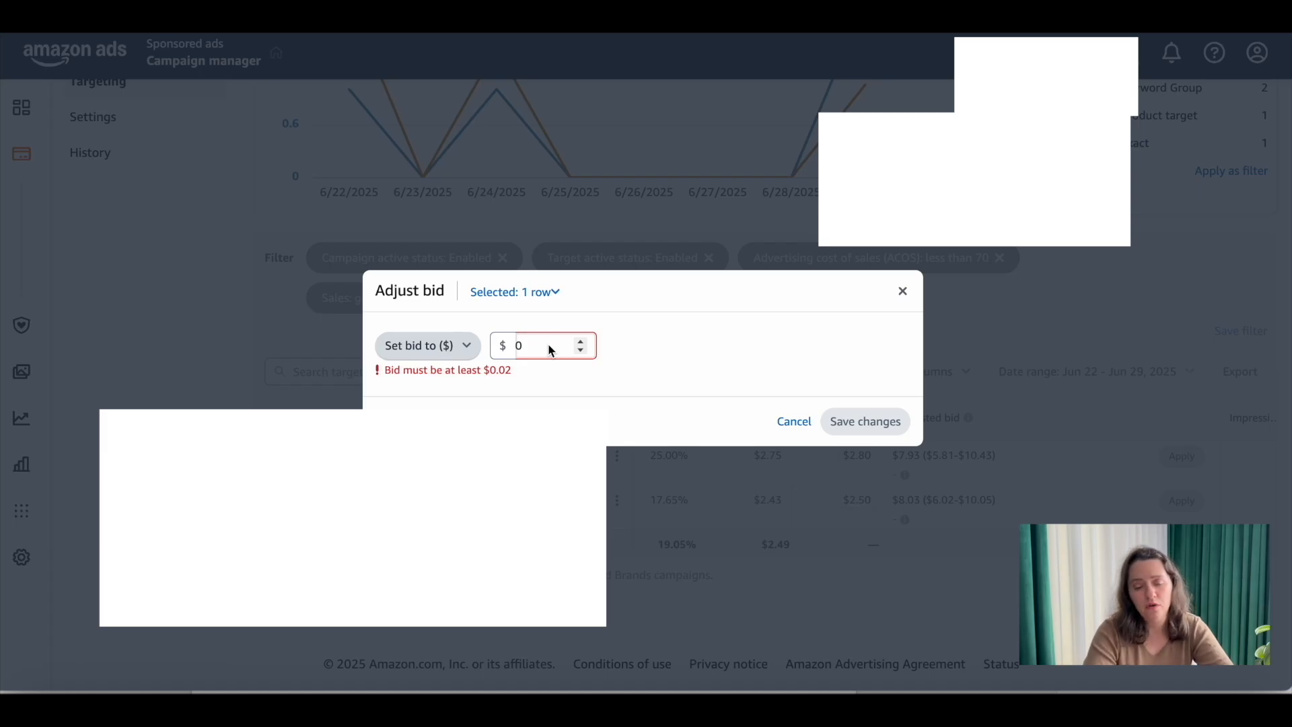
click(792, 422)
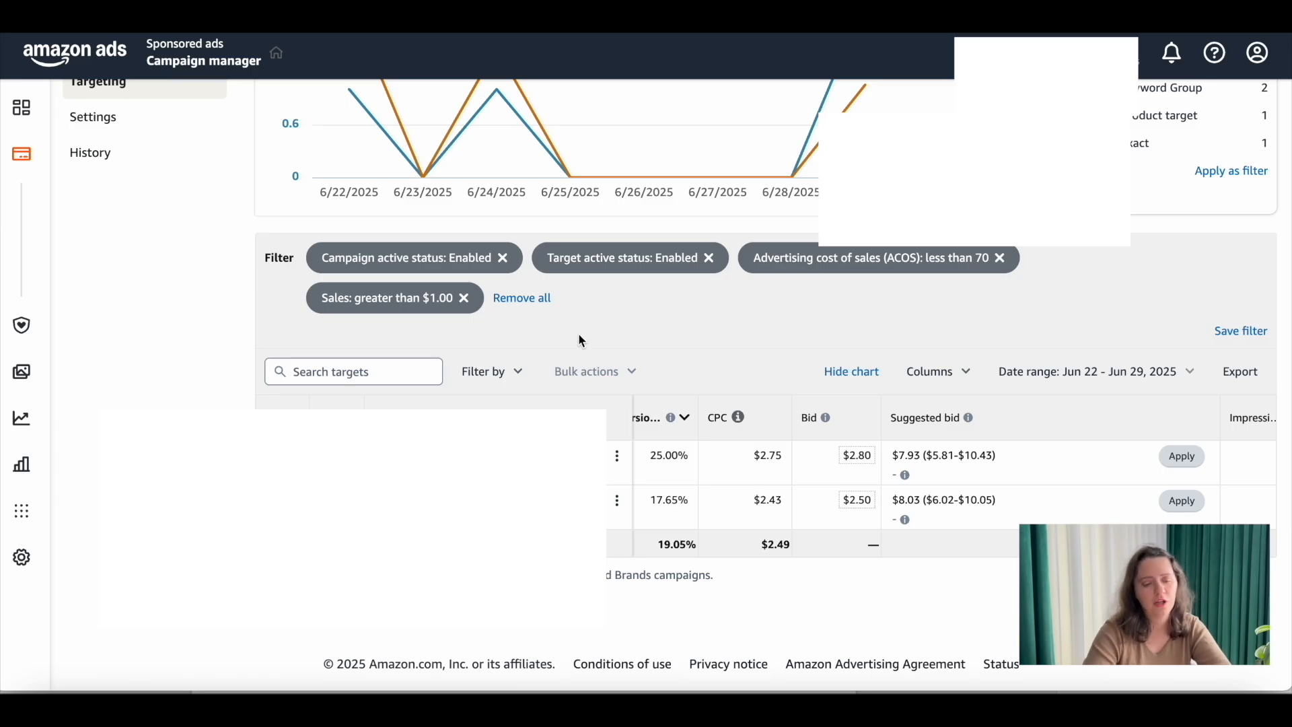
Replace the sales and ACOS filters on the targets with an ACOS filter of greater than 70%
click(464, 298)
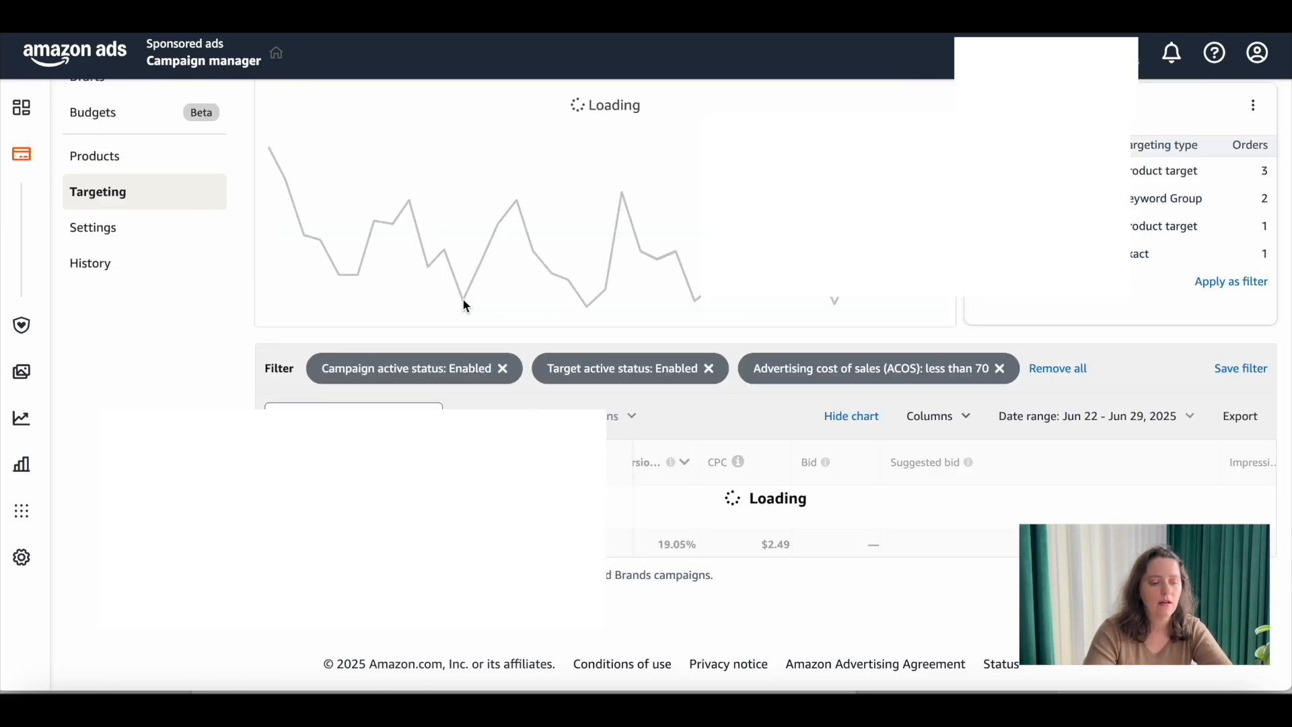
click(1001, 369)
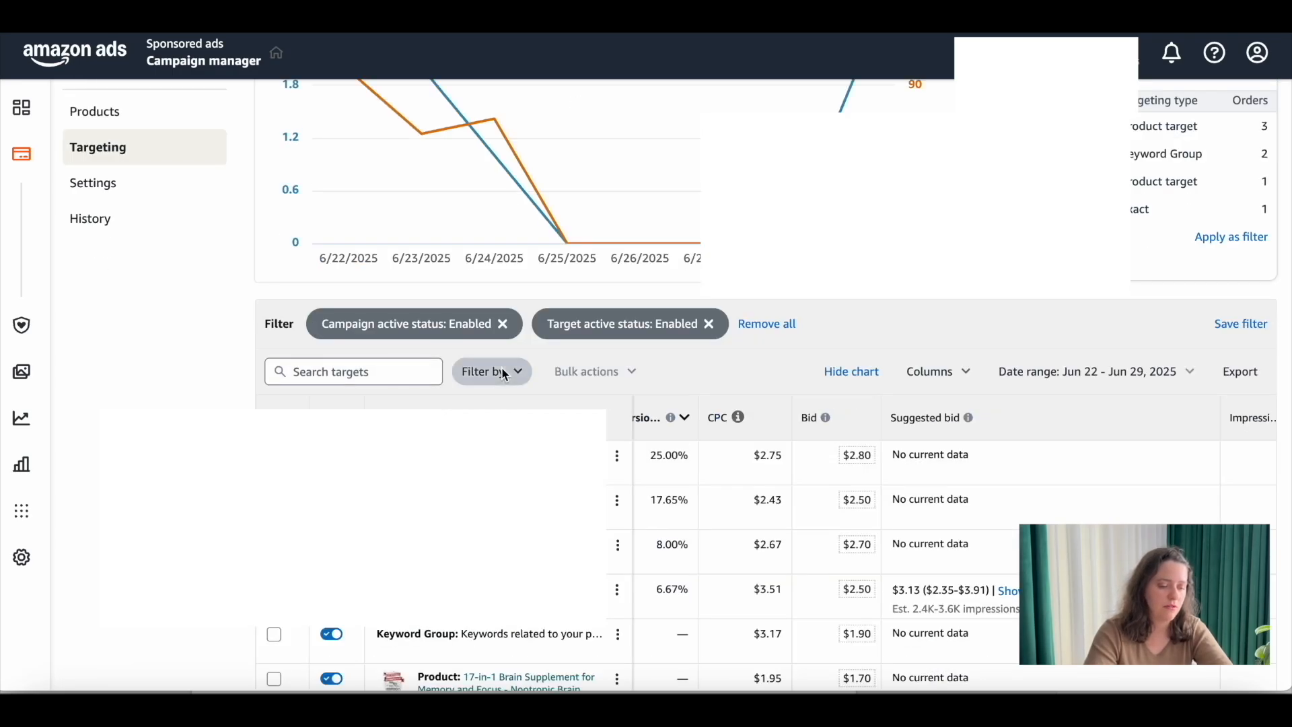
click(502, 373)
click(618, 576)
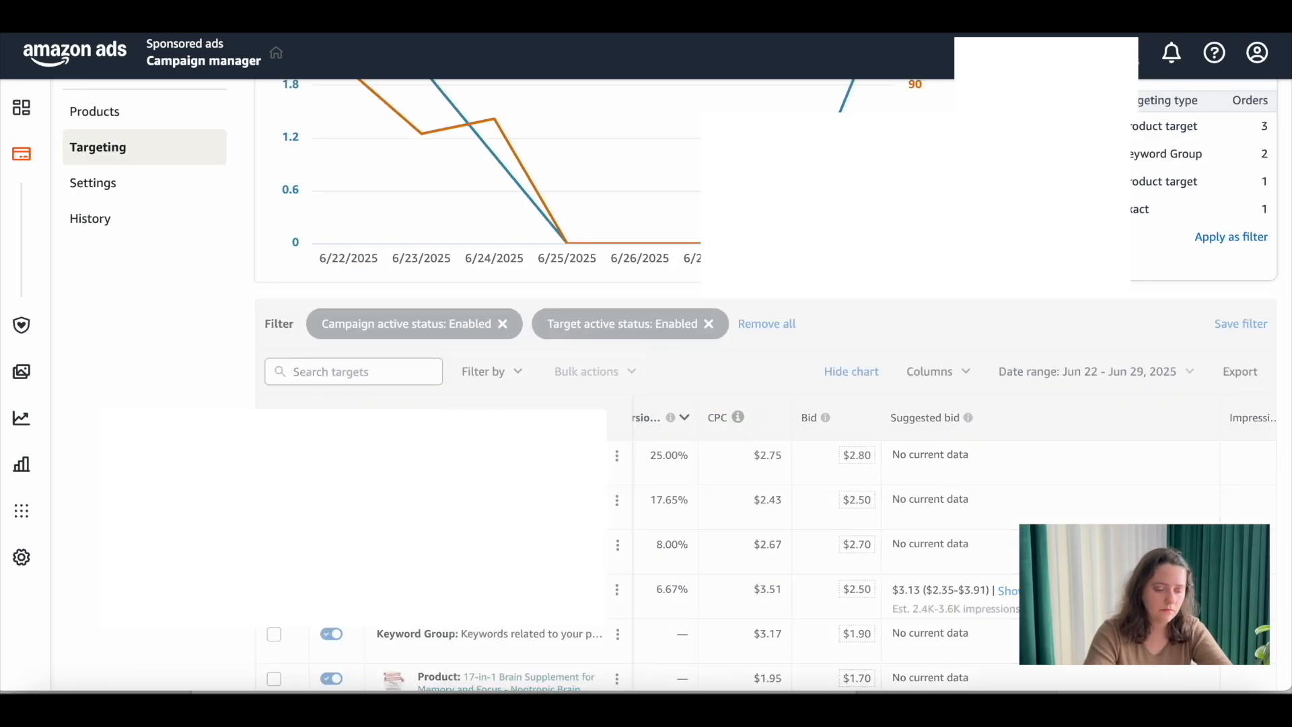
click(1001, 366)
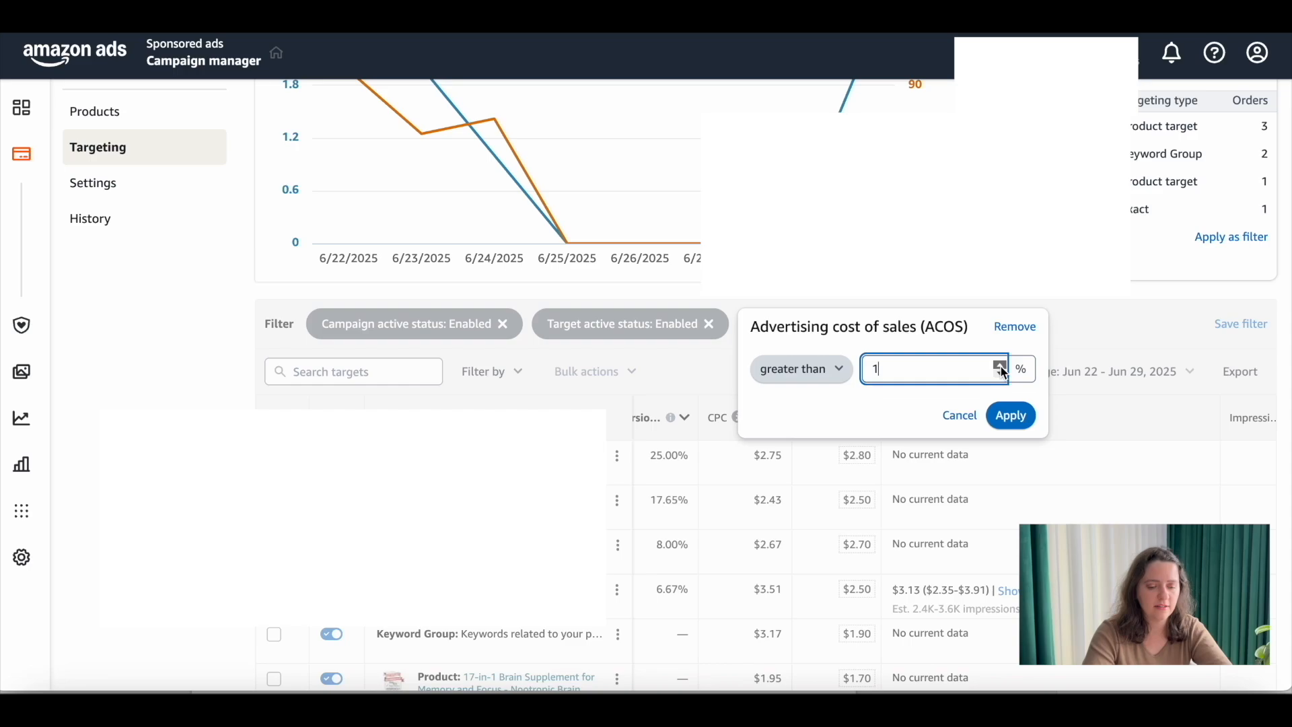
drag(1002, 370, 1003, 370)
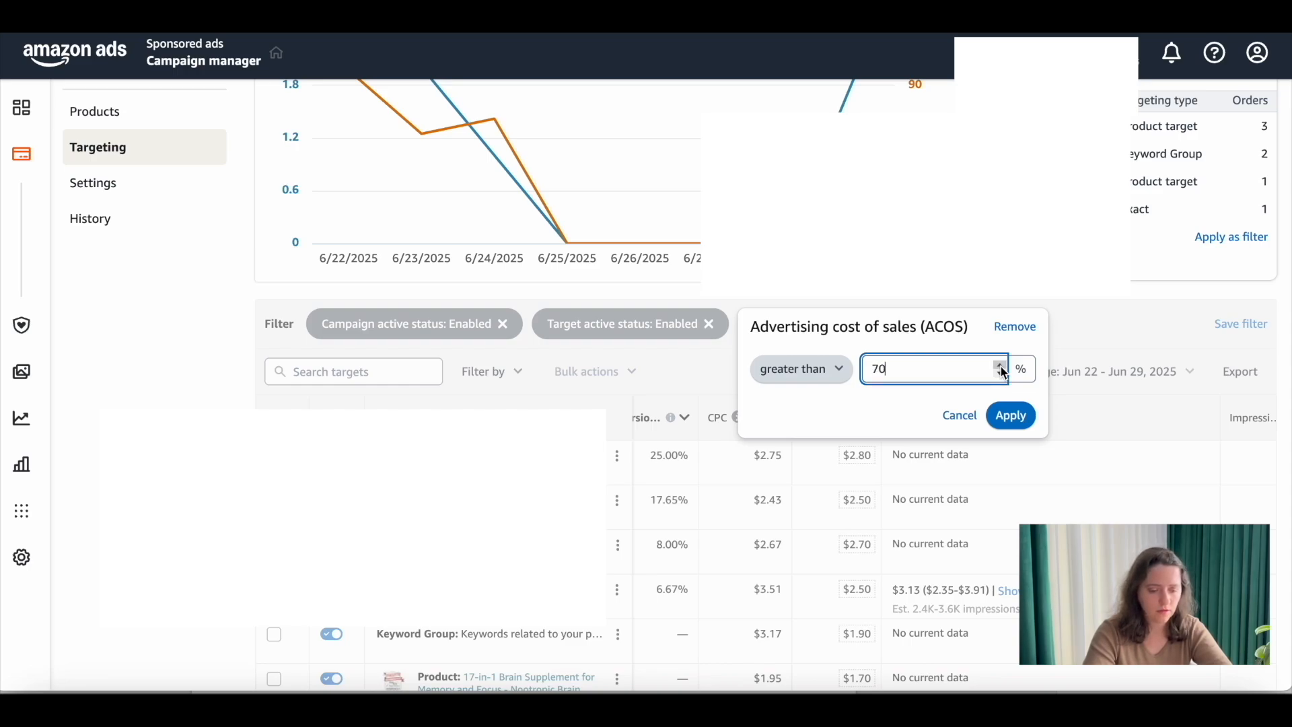
click(1010, 414)
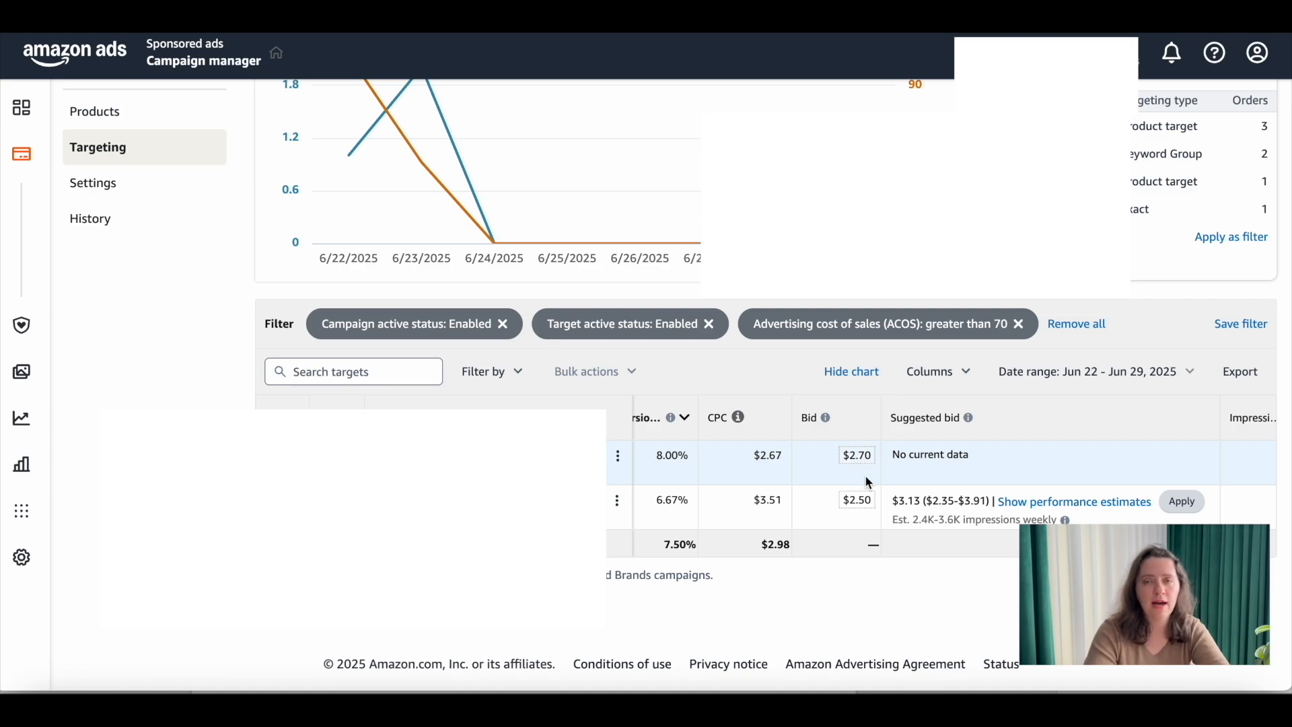
Lower the bid of the high-ACOS target with the $2.67 CPC to $2.60
click(868, 458)
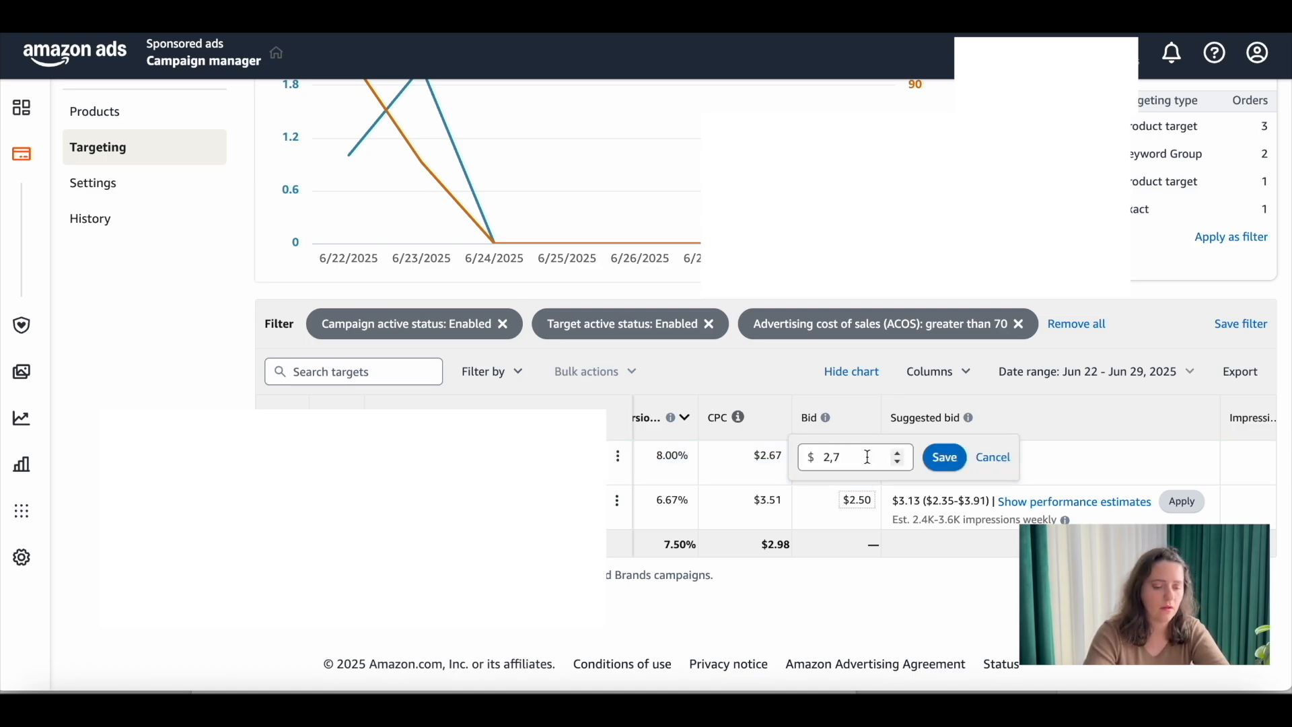
click(898, 462)
key(BackSpace)
click(945, 458)
Lower the bid of the high-ACOS target with the $3.51 CPC to $2.40
click(859, 501)
click(900, 507)
click(899, 507)
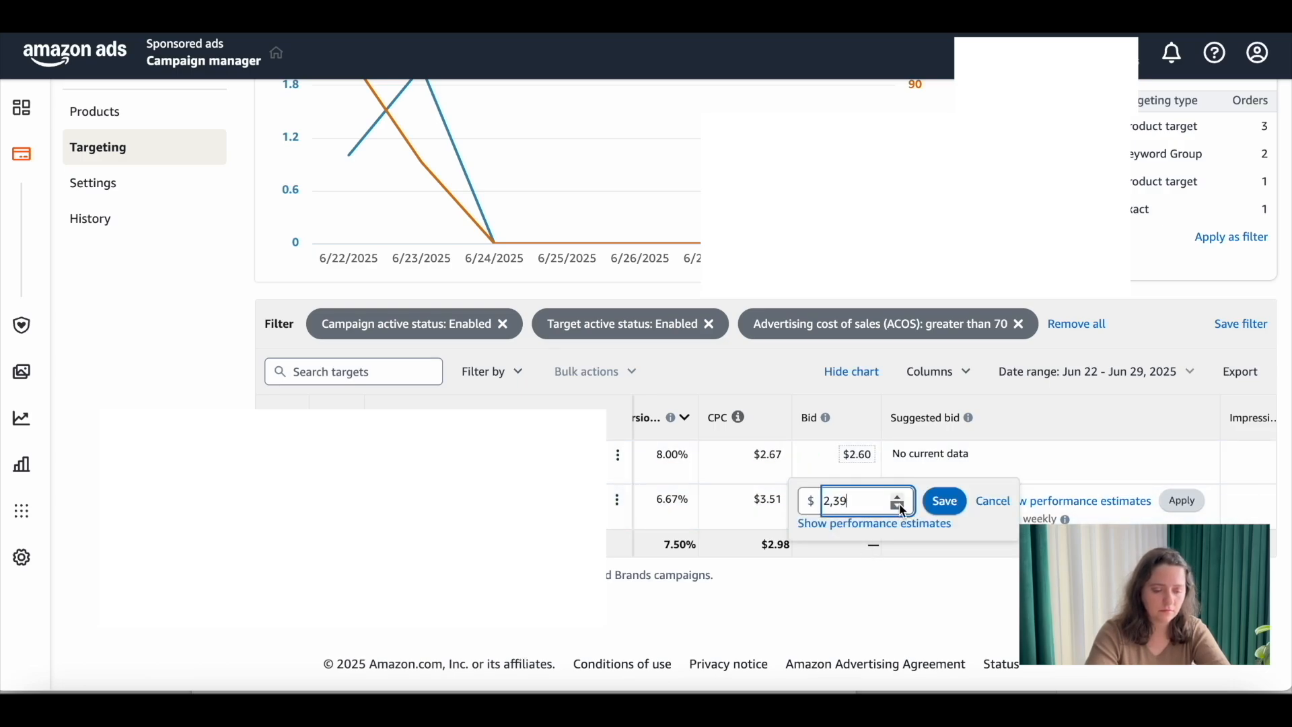
key(BackSpace)
click(945, 502)
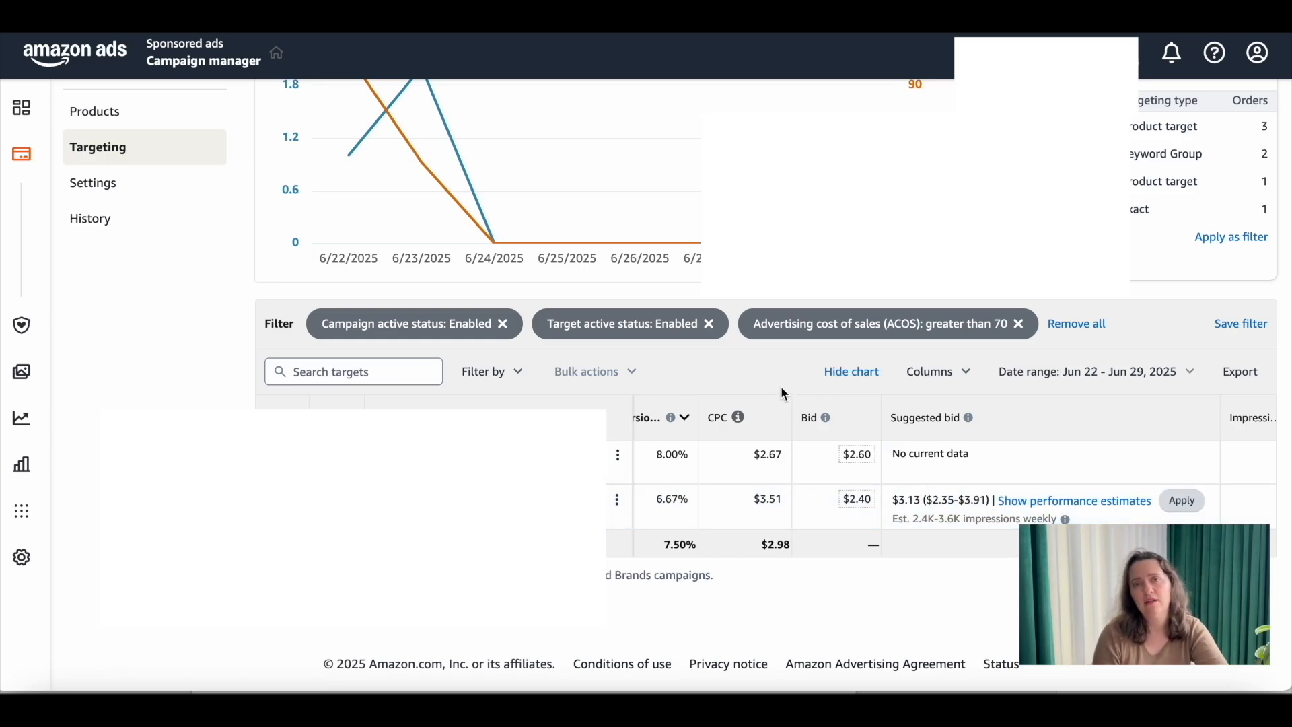
Replace the ACOS filter with a filter limiting the targets to spend greater than $15.00
click(1019, 324)
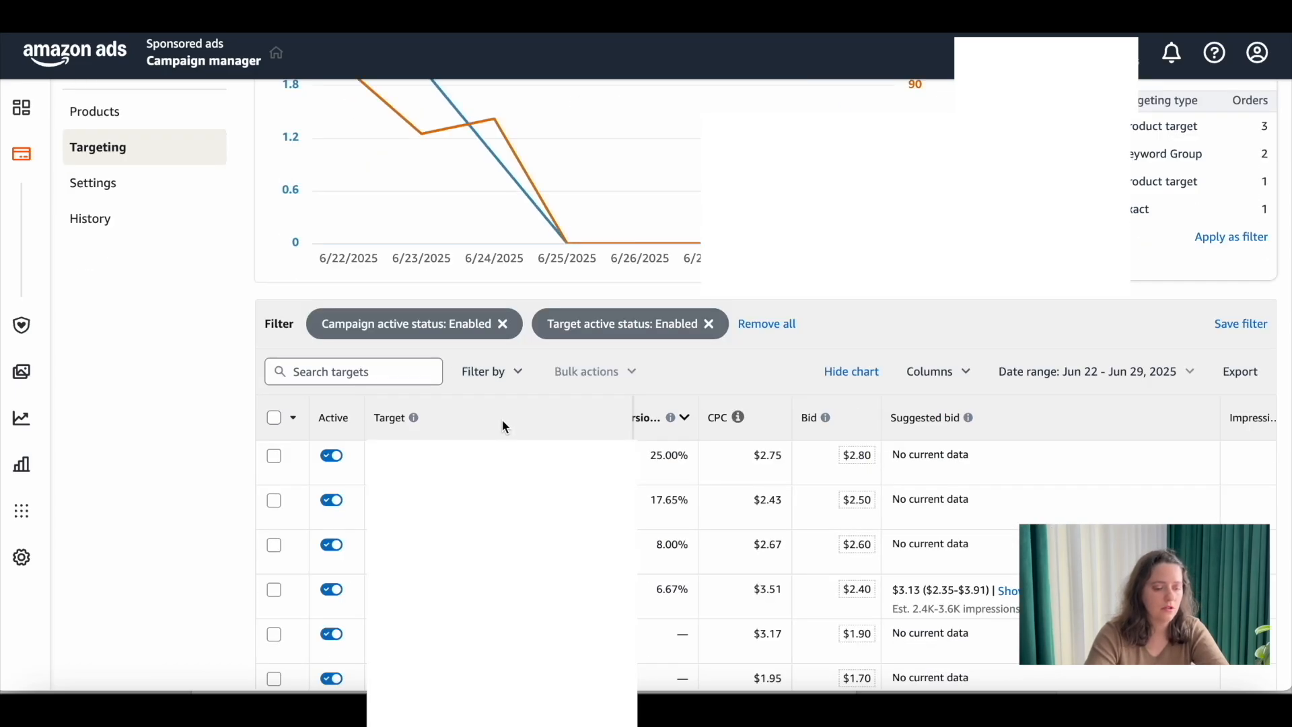
click(512, 373)
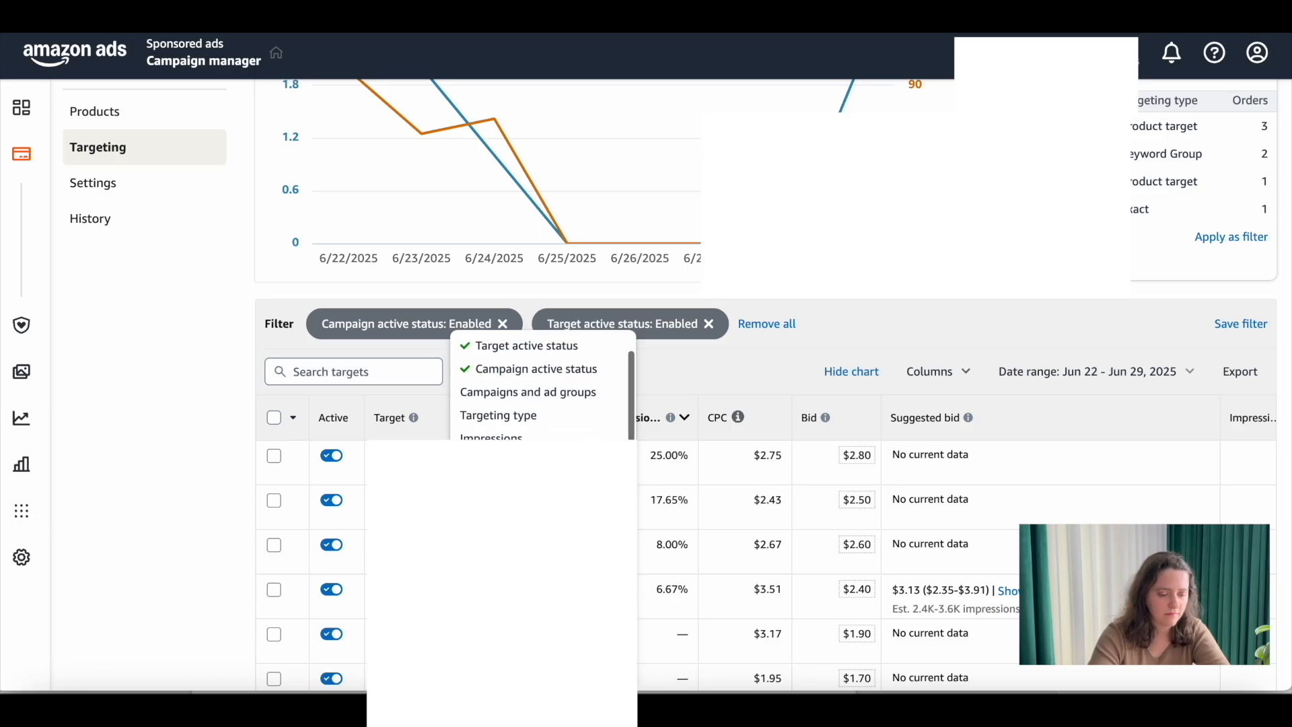
scroll(539, 404, down, 2)
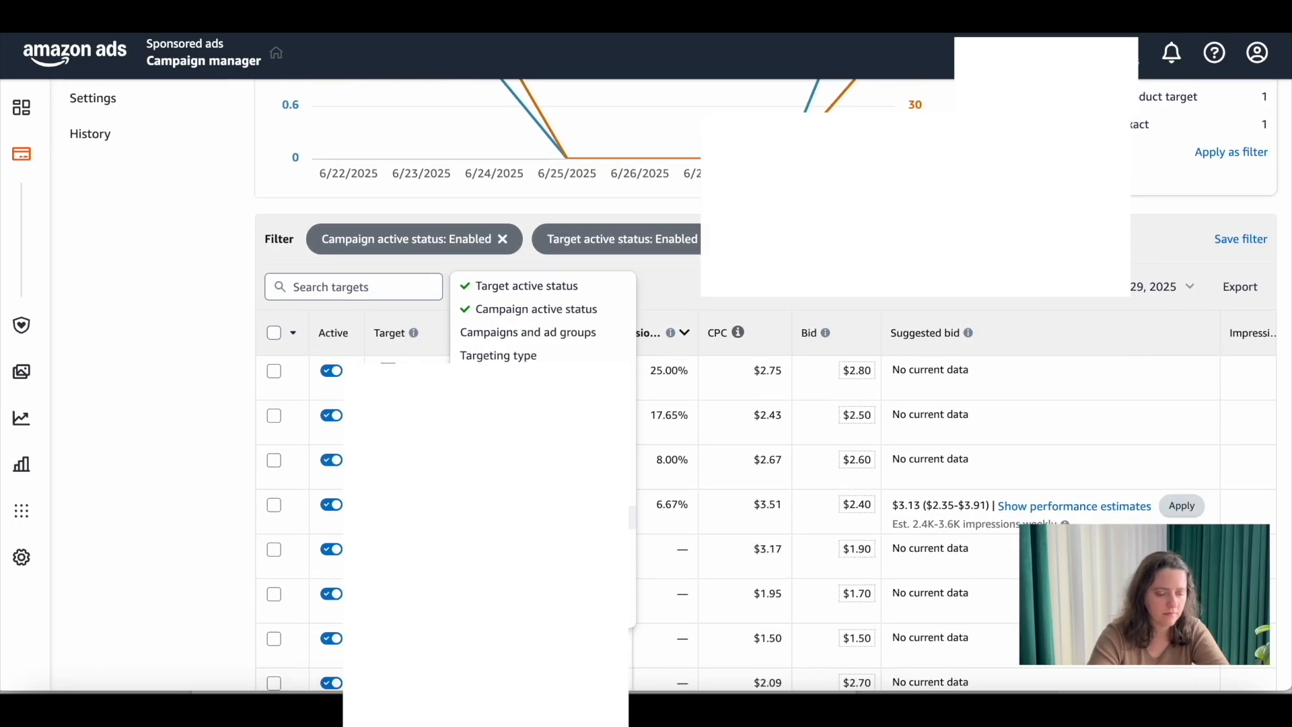
click(504, 519)
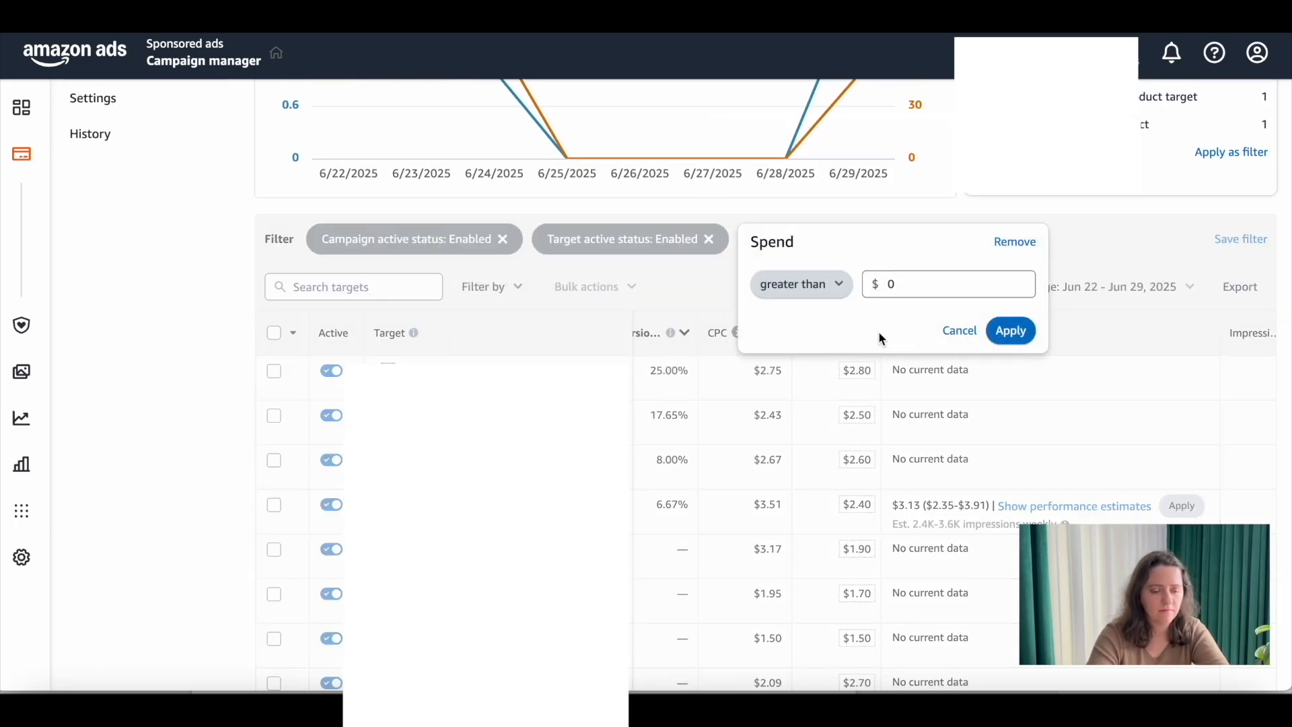
click(904, 286)
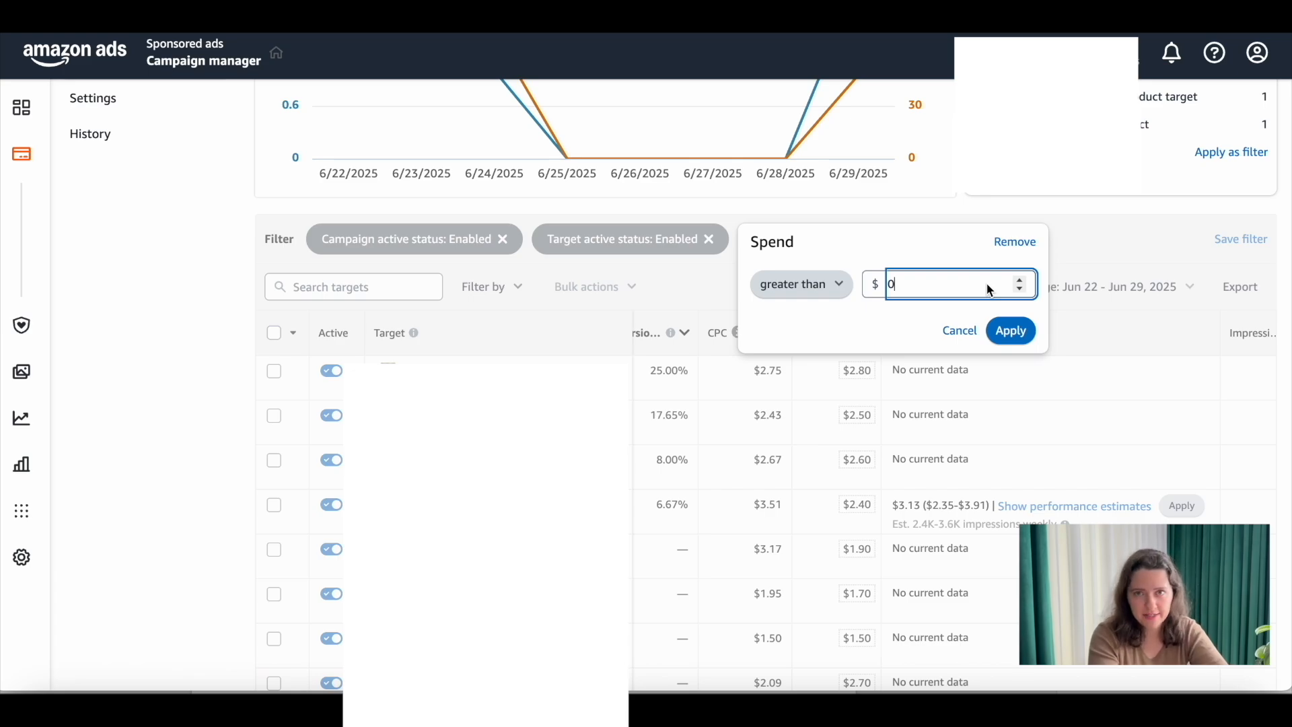
click(1020, 280)
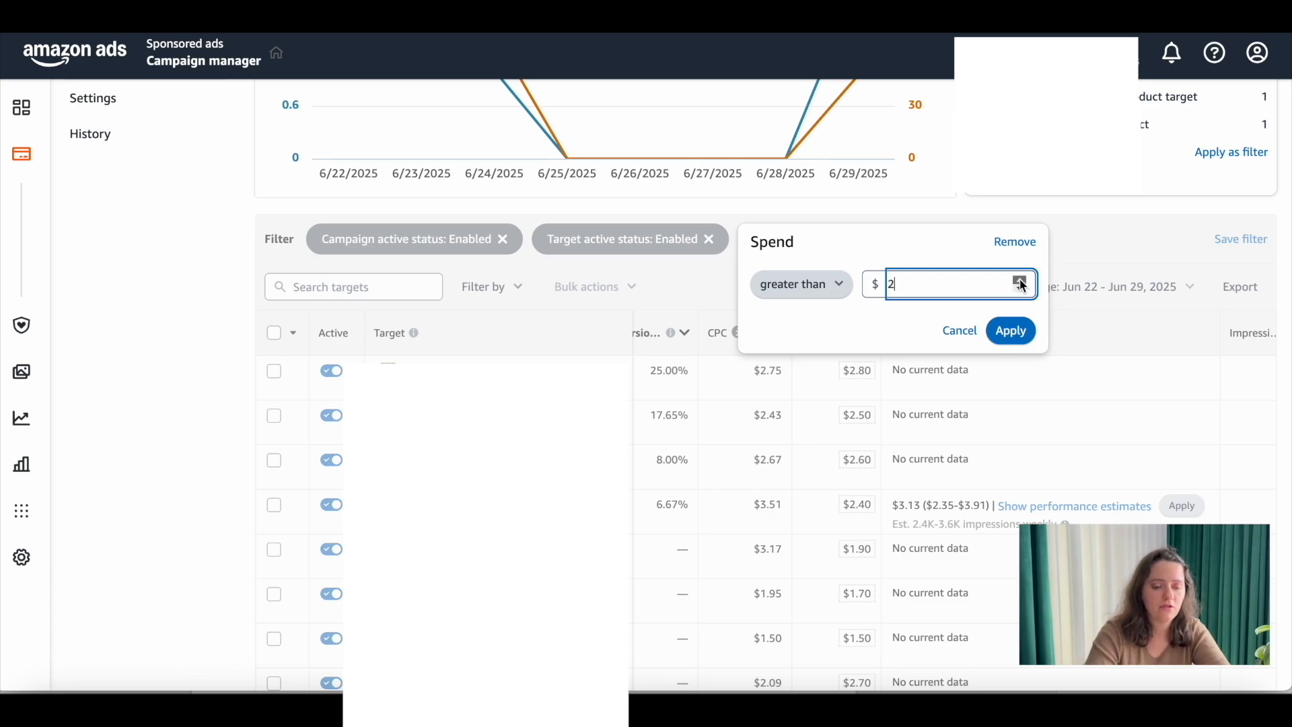
click(1020, 279)
click(1019, 279)
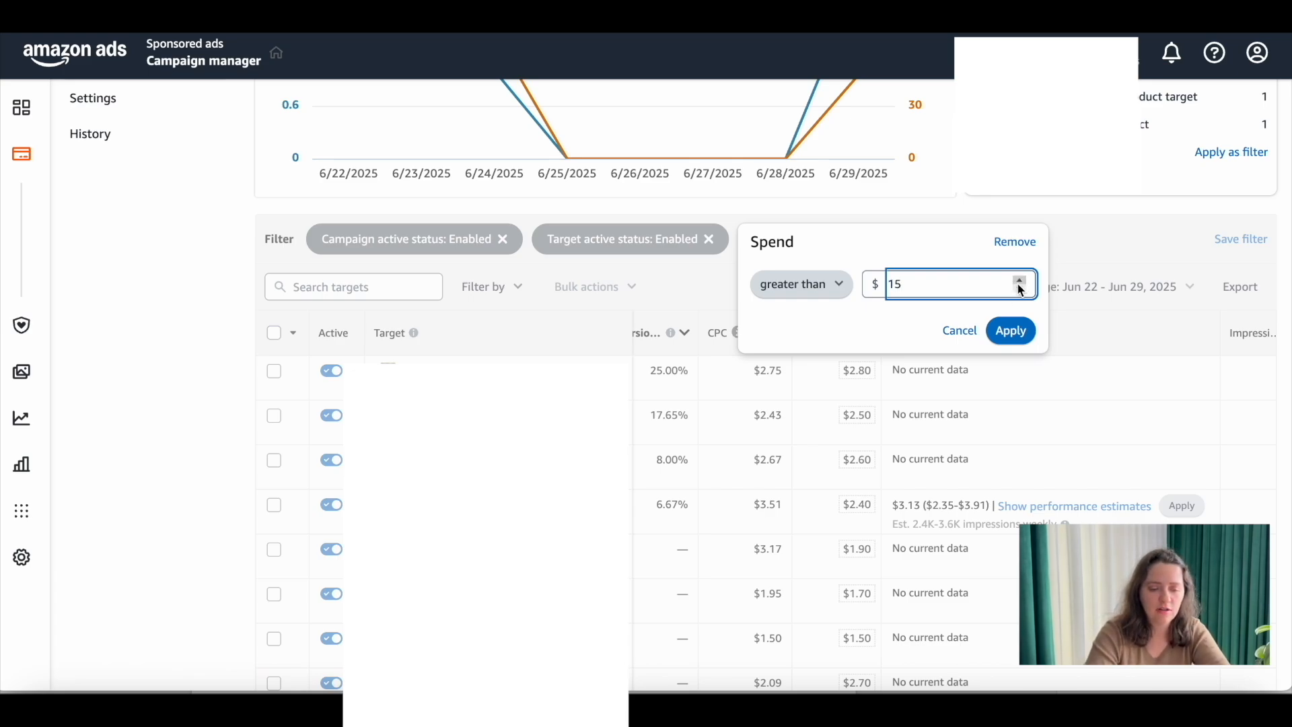
click(1010, 330)
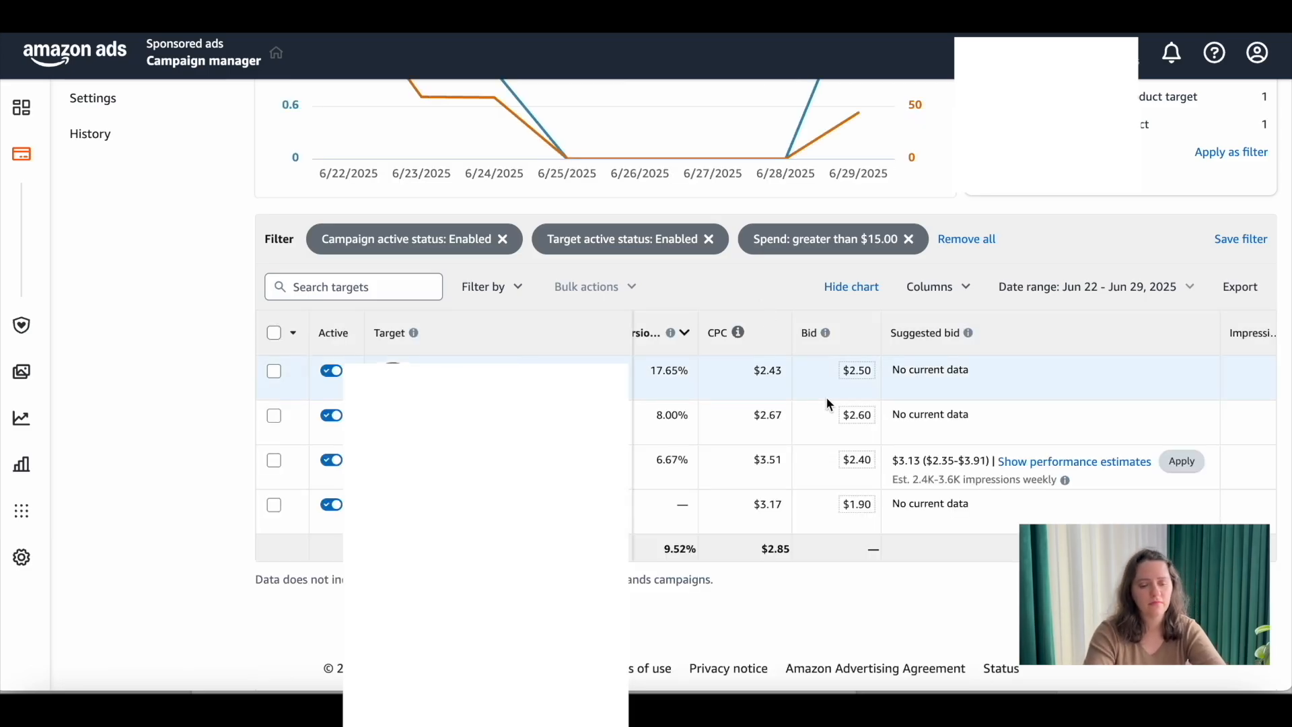
Add a filter limiting the targets to those with sales equal to $0.00
click(490, 288)
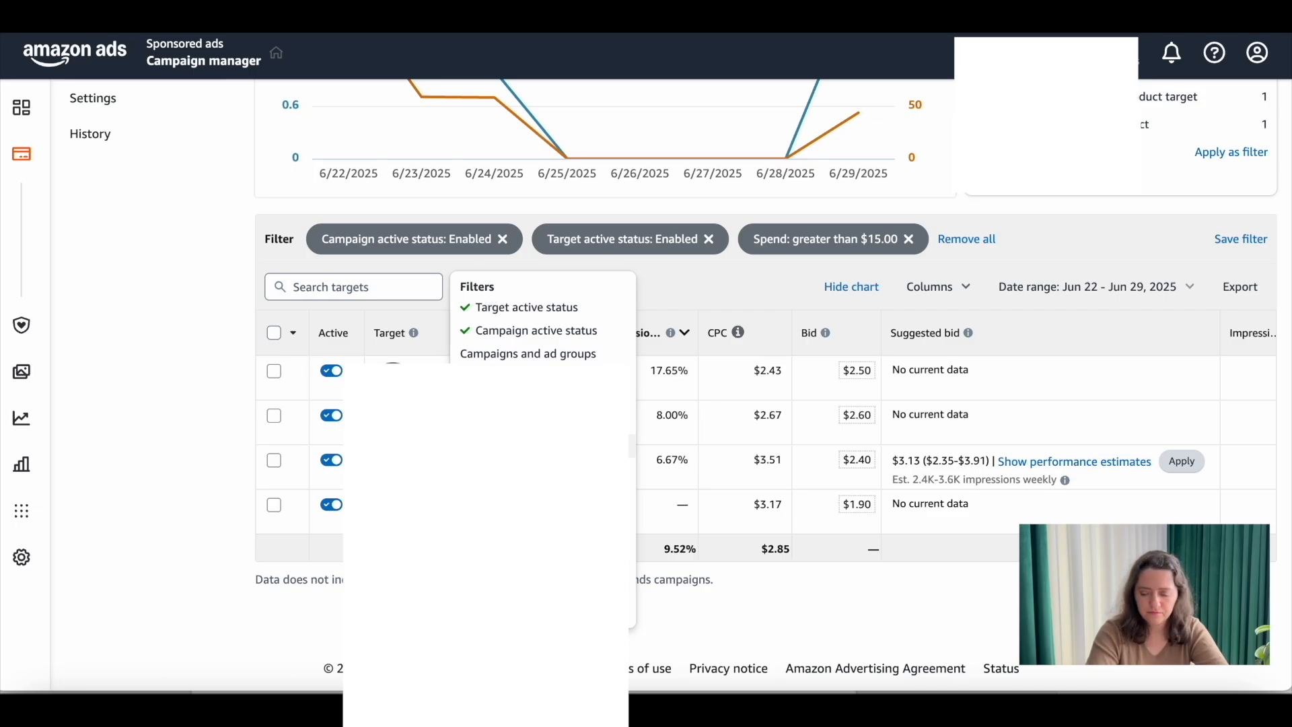
click(490, 470)
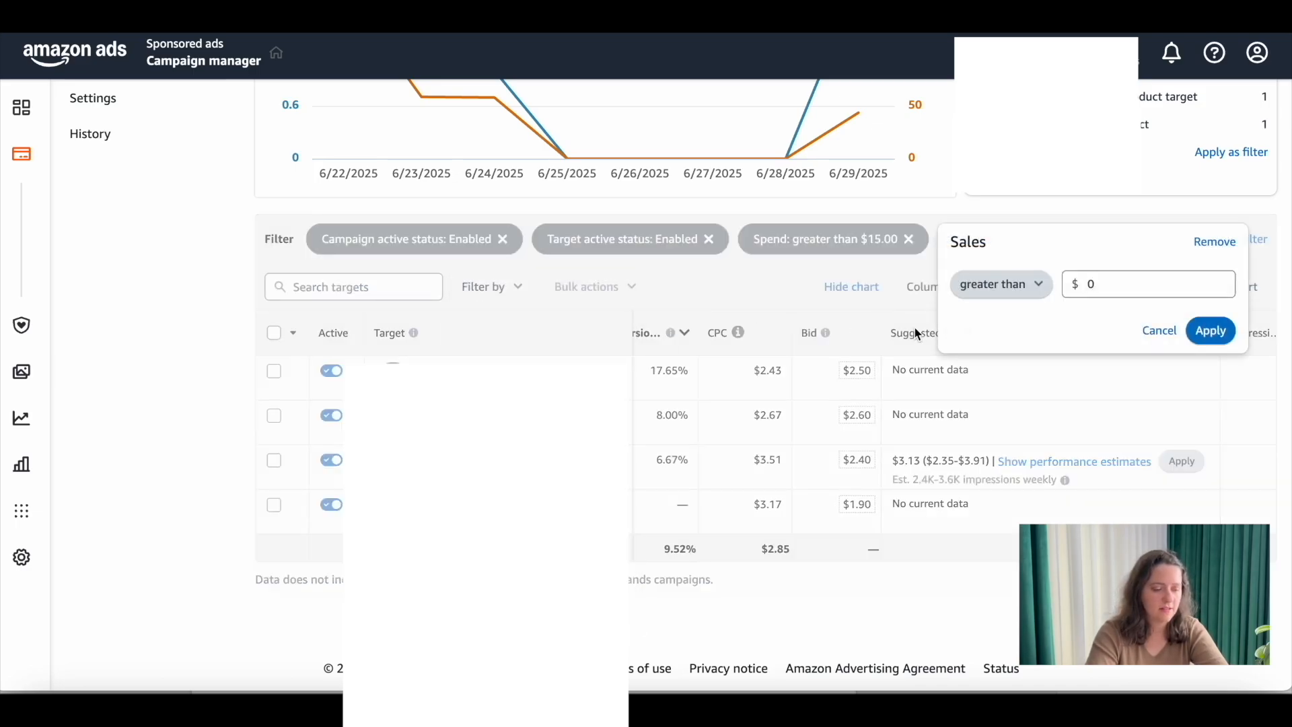
click(1044, 291)
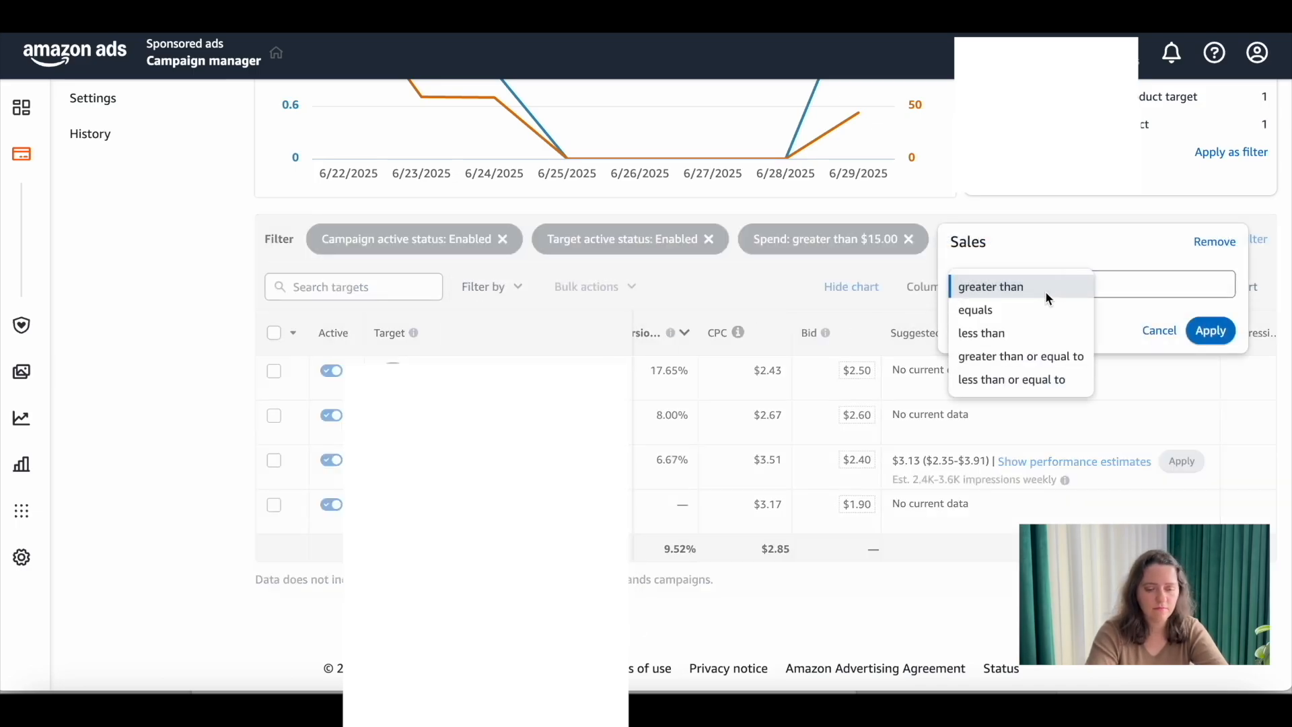
click(1017, 309)
click(1210, 330)
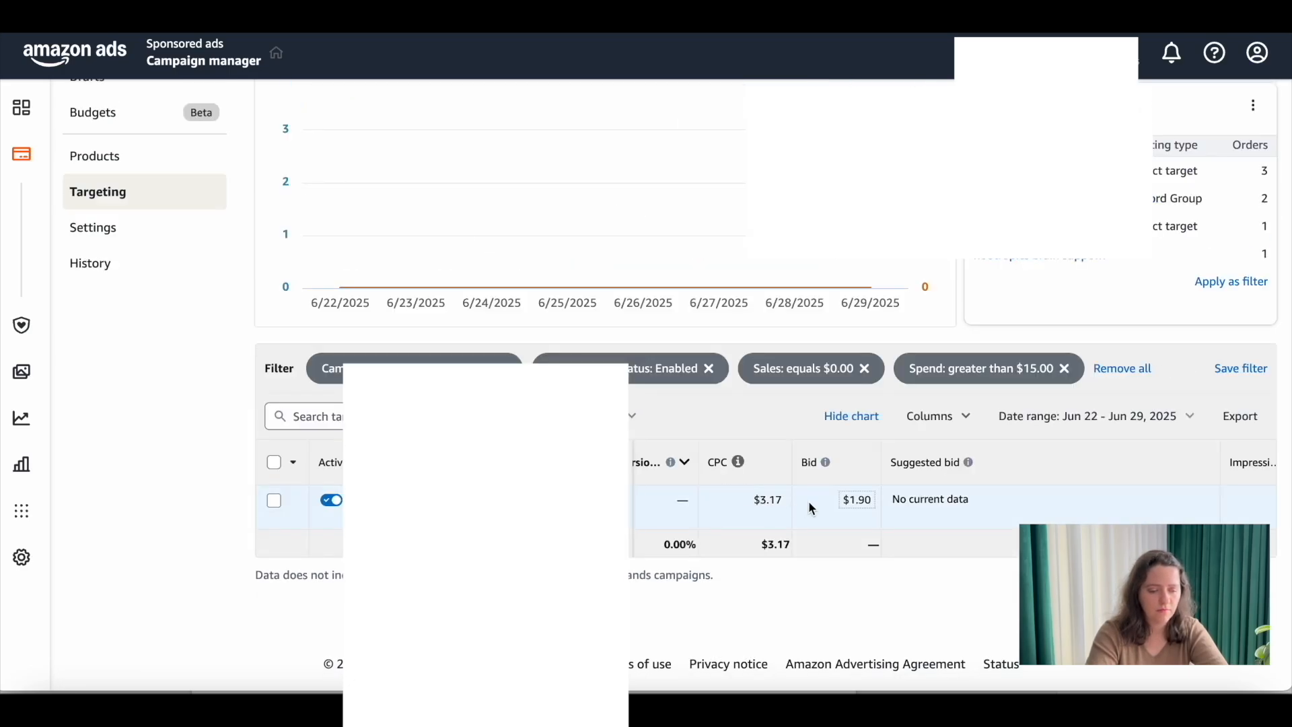
Check the clicks, spend and CPC of the target without sales, and set its bid to $1.80
scroll(853, 505, right, 2)
scroll(855, 505, right, 8)
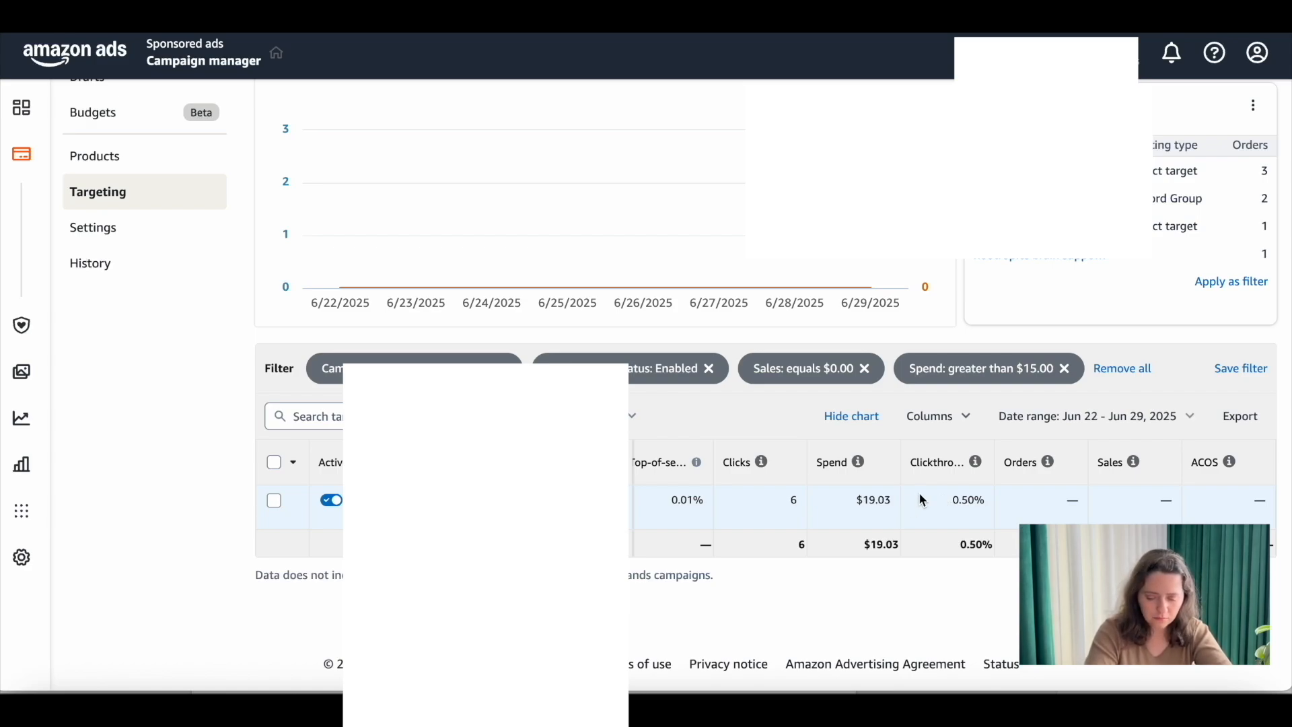
scroll(921, 498, left, 10)
scroll(920, 500, left, 1)
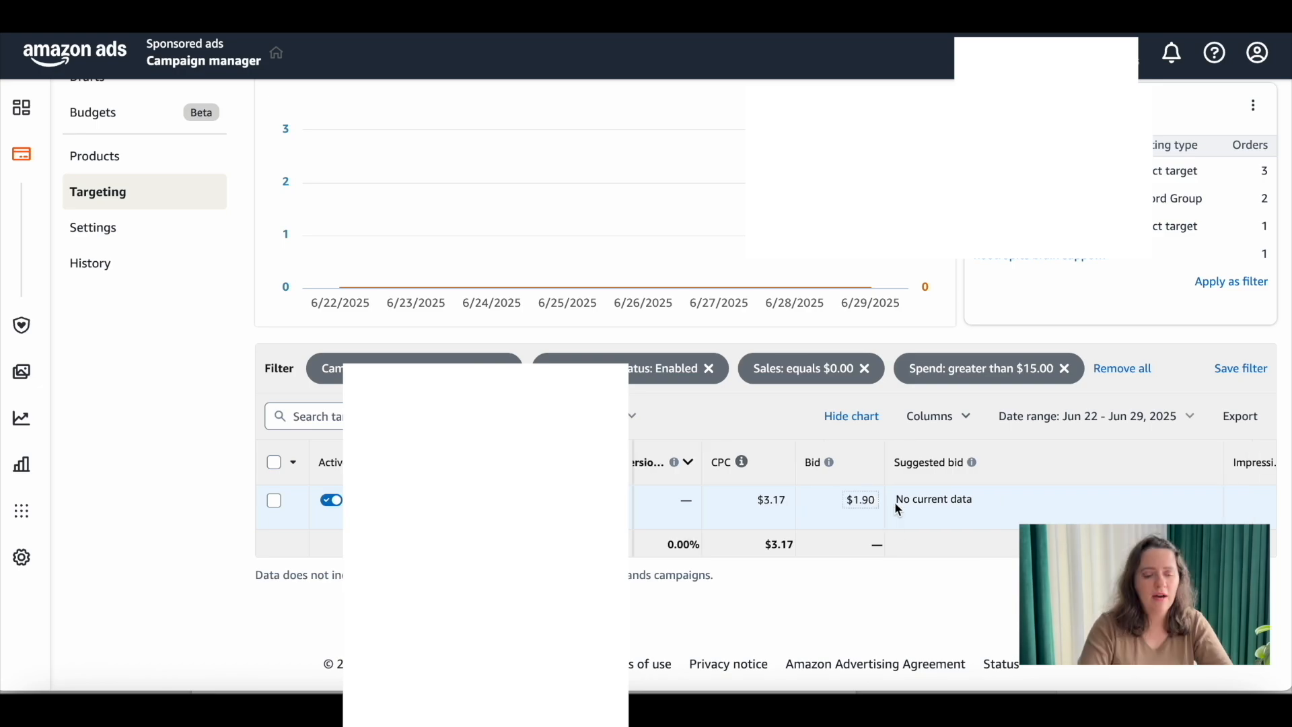
scroll(895, 504, right, 5)
scroll(899, 509, right, 2)
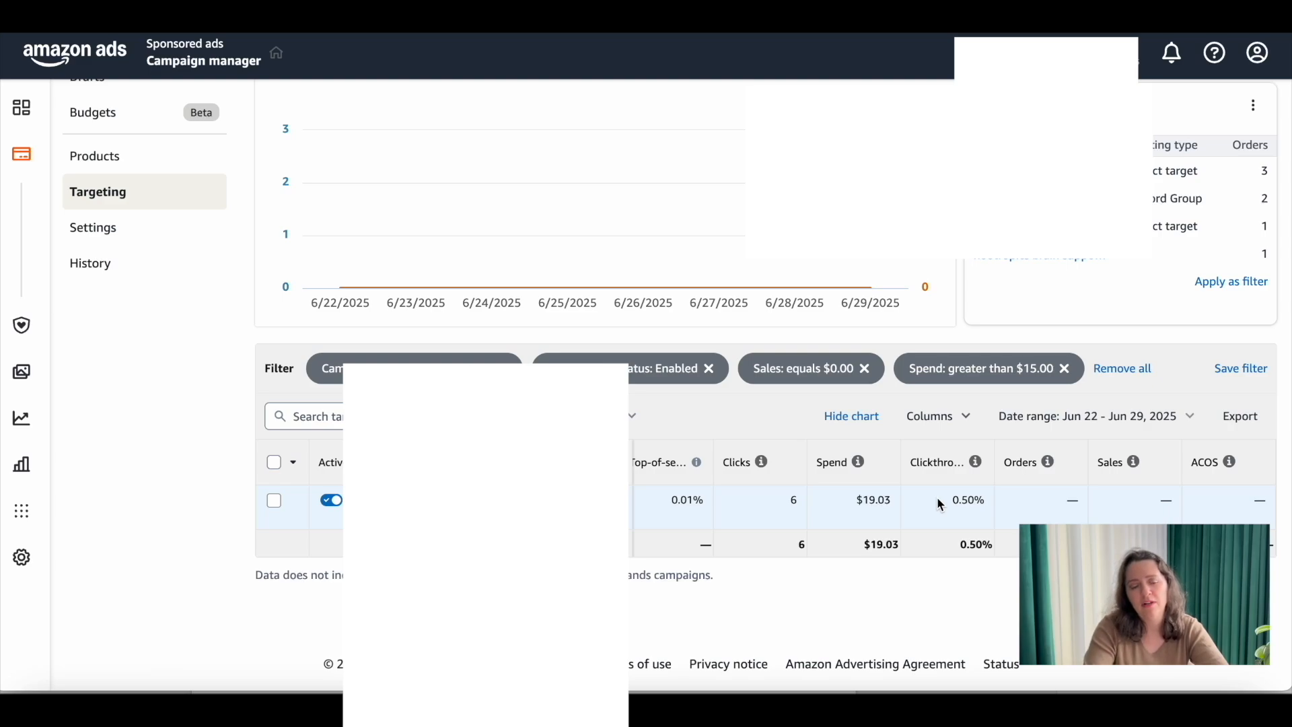
scroll(940, 504, right, 10)
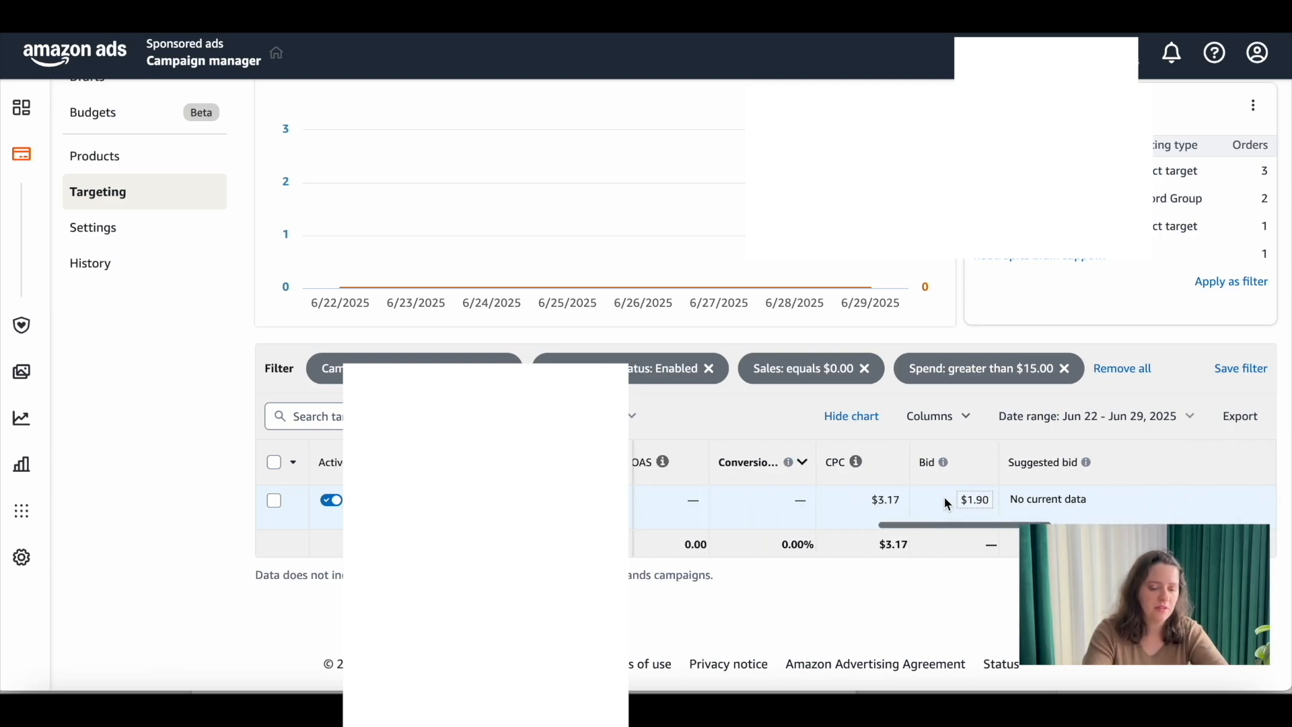
click(980, 502)
click(1002, 504)
click(1001, 505)
click(1001, 505)
click(1002, 505)
click(1001, 505)
click(1002, 505)
click(1003, 507)
click(1003, 506)
click(1050, 502)
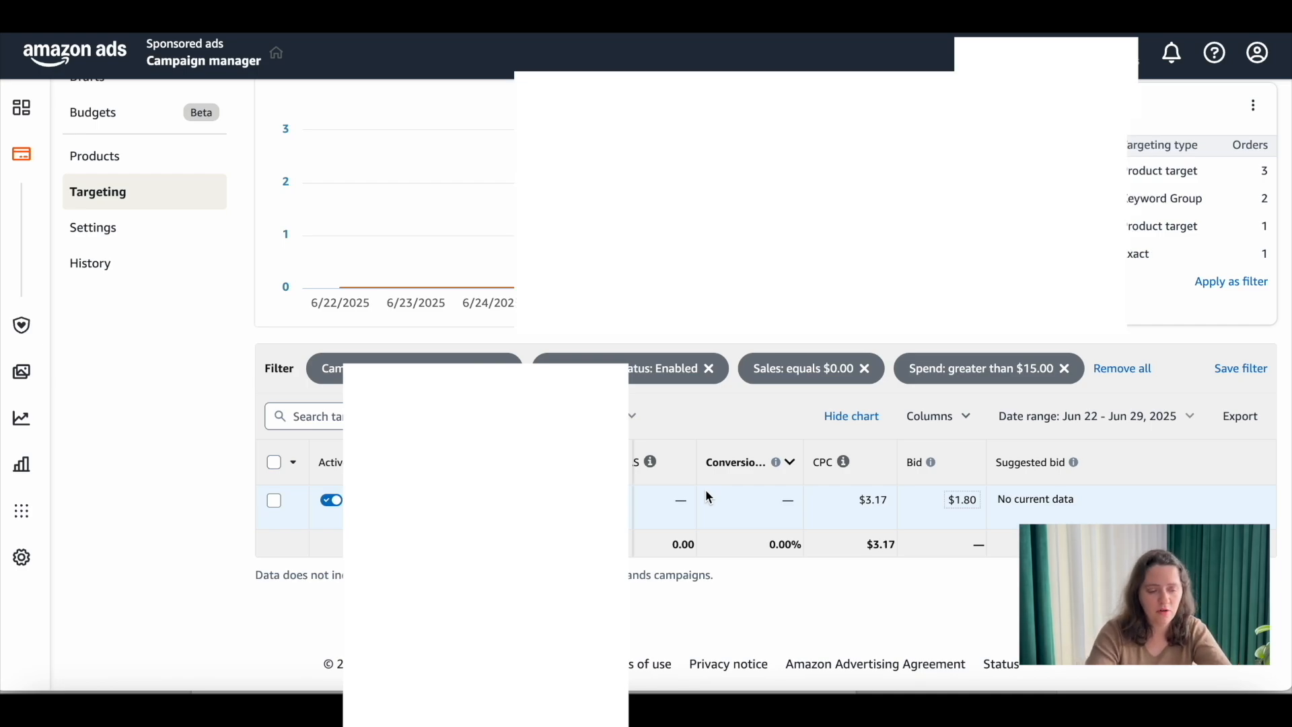
Return to the all-campaigns overview and bring up the list of enabled campaigns
scroll(706, 497, up, 2)
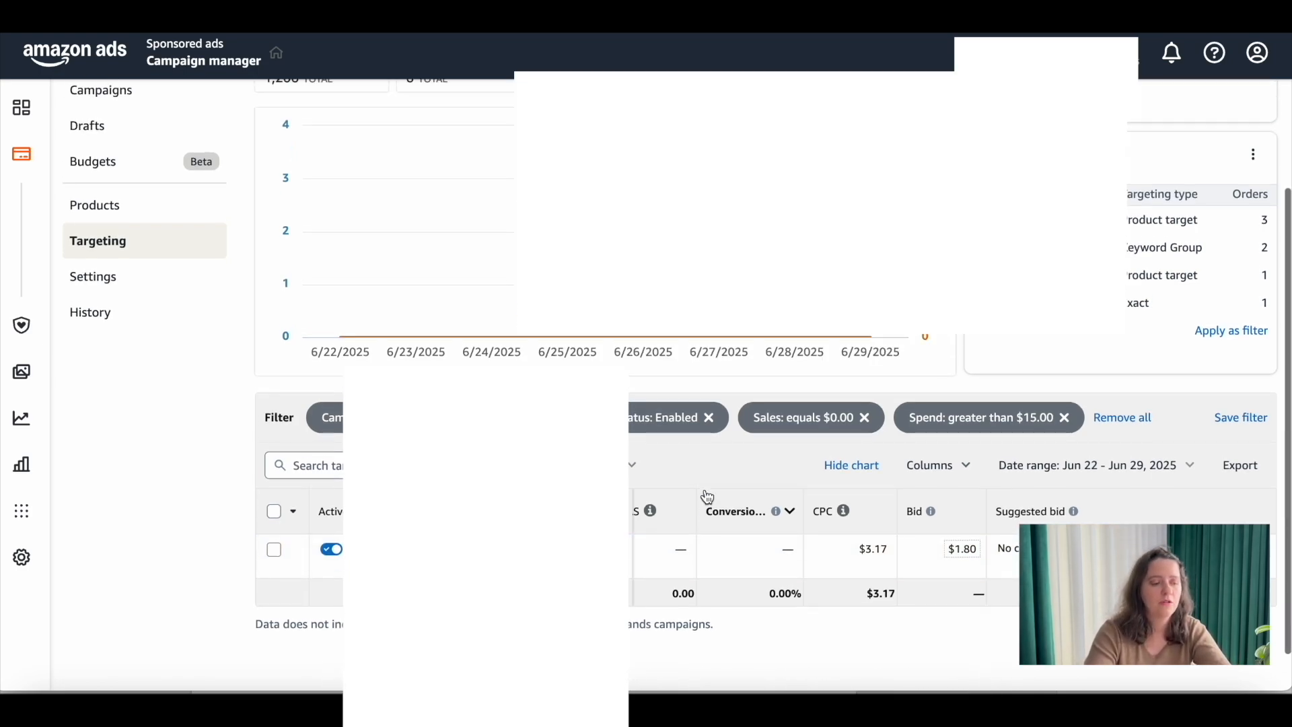
scroll(707, 497, up, 3)
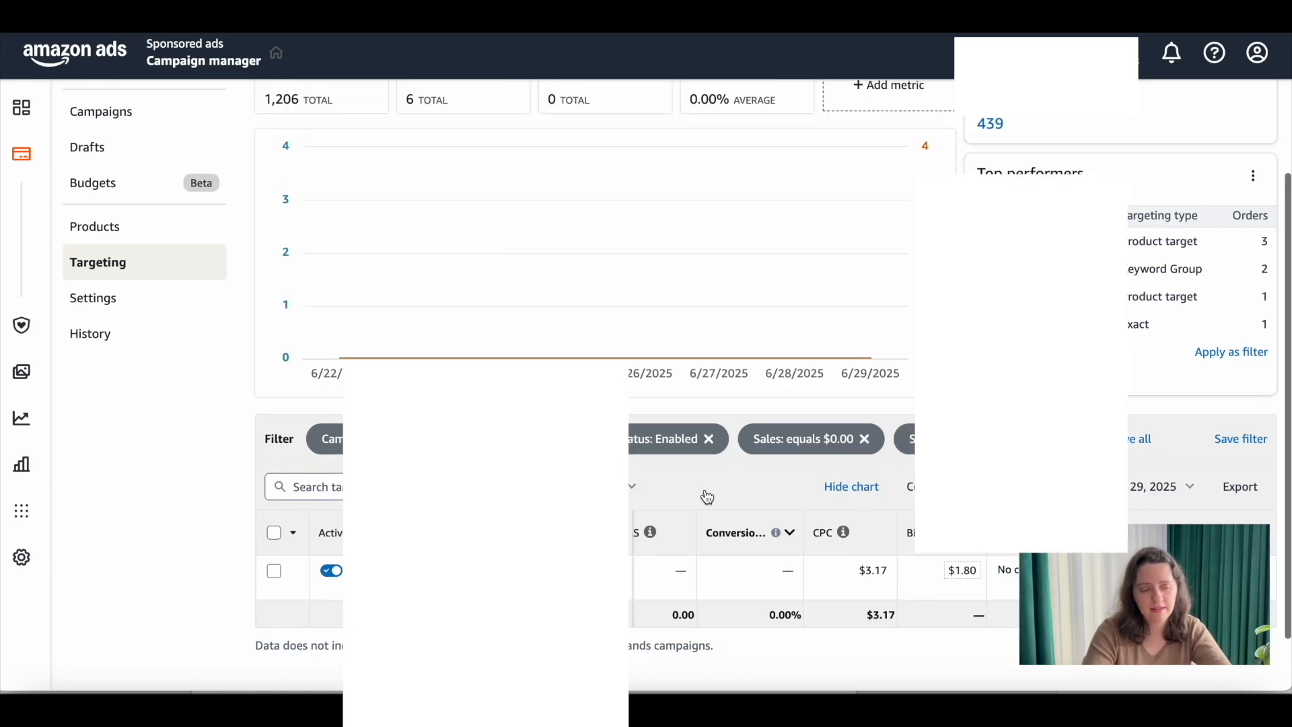
click(152, 273)
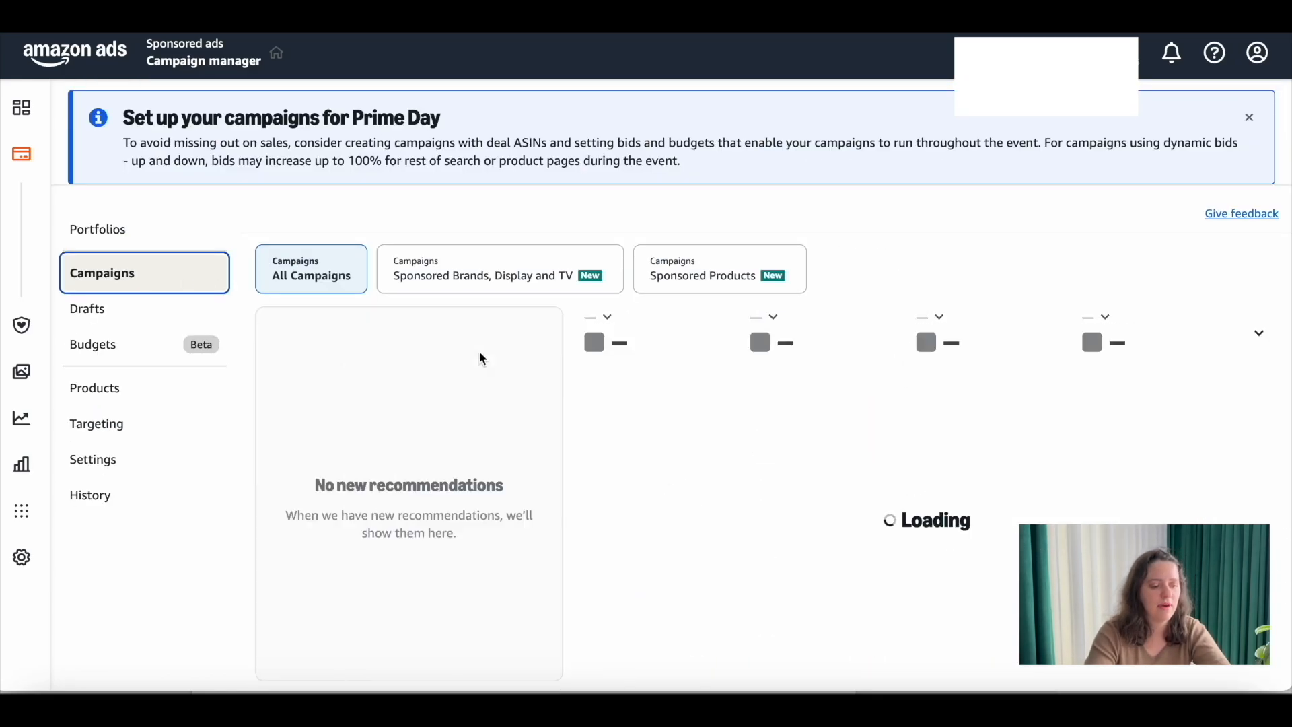
scroll(482, 357, down, 3)
scroll(482, 358, down, 5)
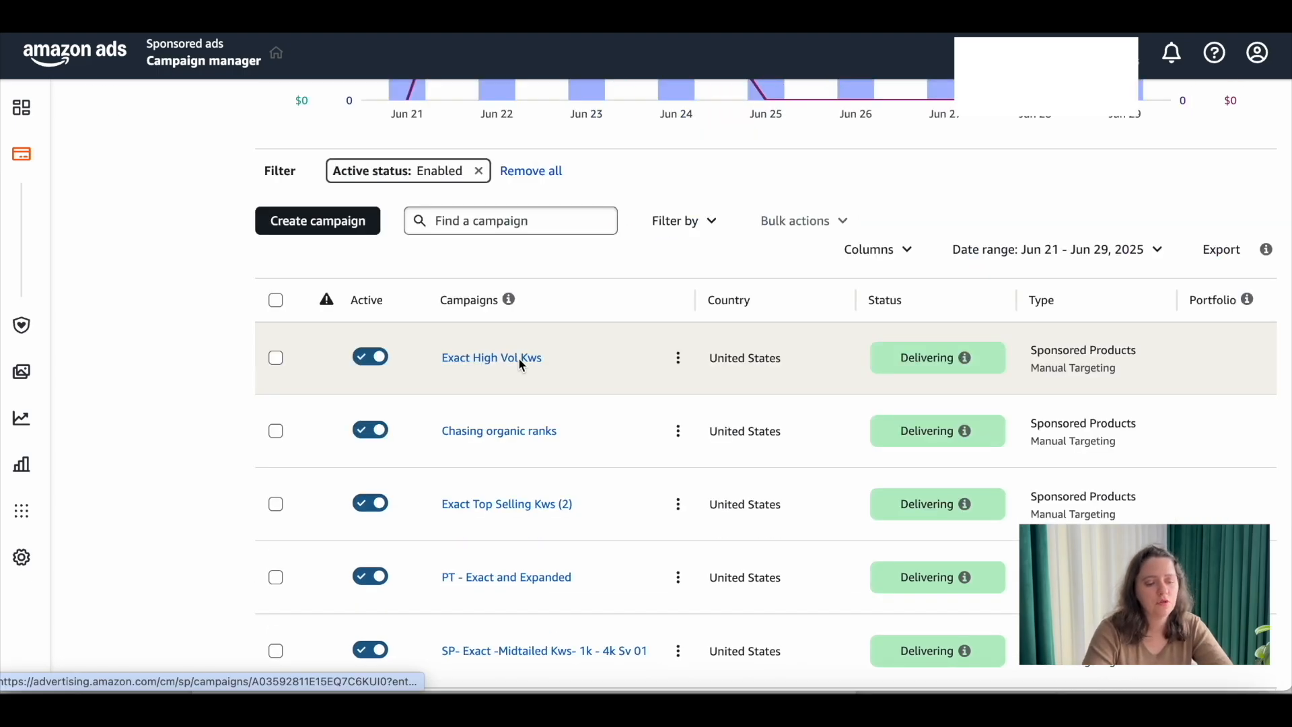
Open the bid adjustments of the Exact High Vol Kws campaign and compare the placements' clicks, spend, orders, sales and ACOS
click(522, 337)
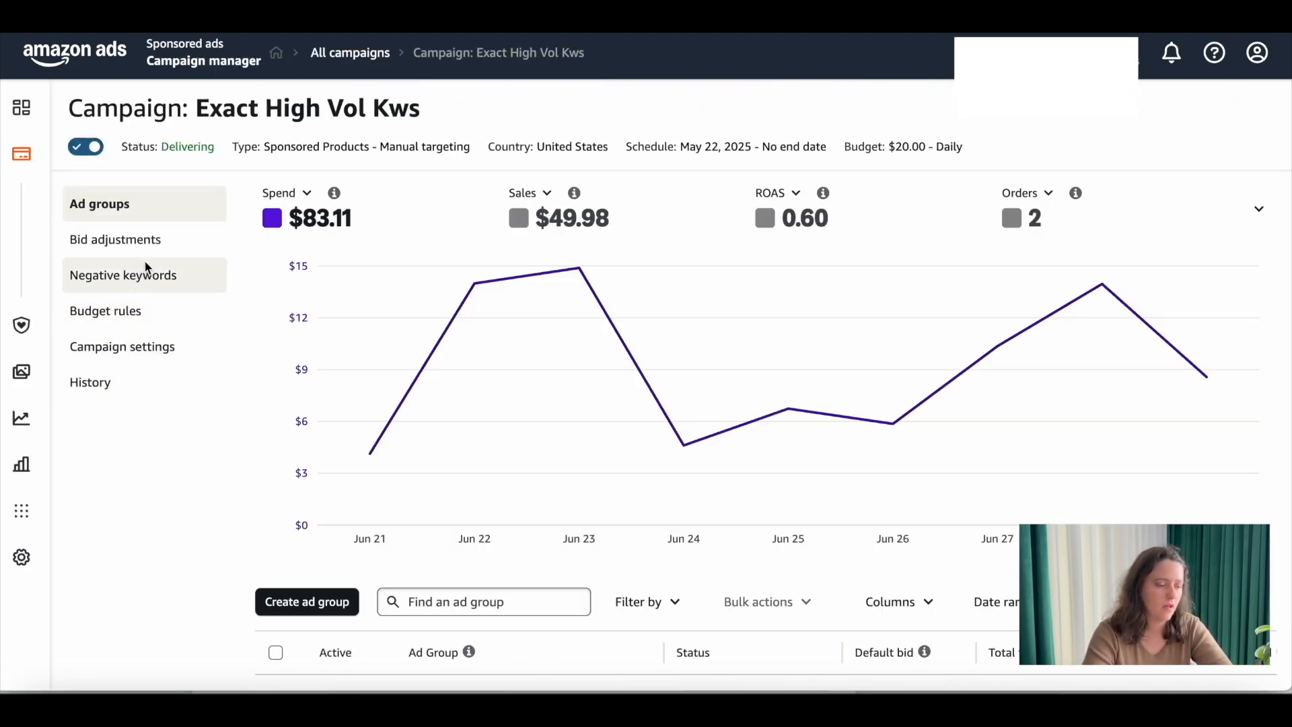
click(158, 252)
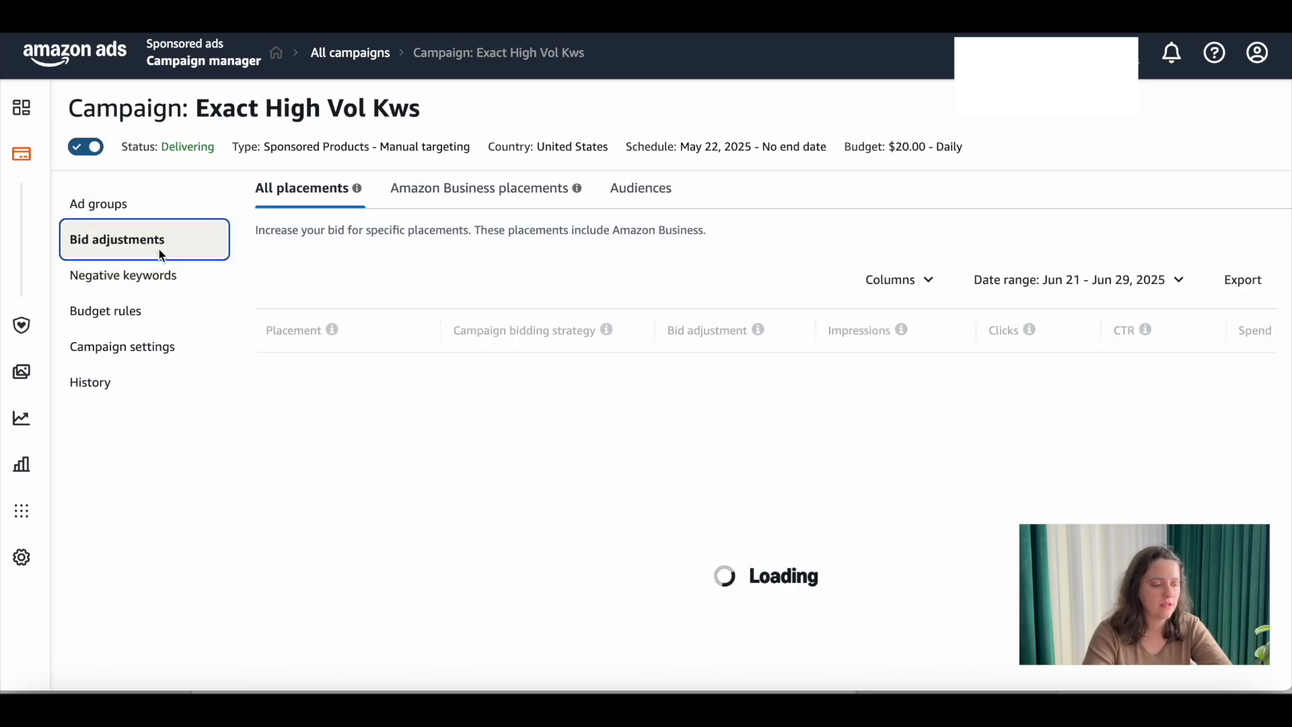
scroll(149, 422, down, 1)
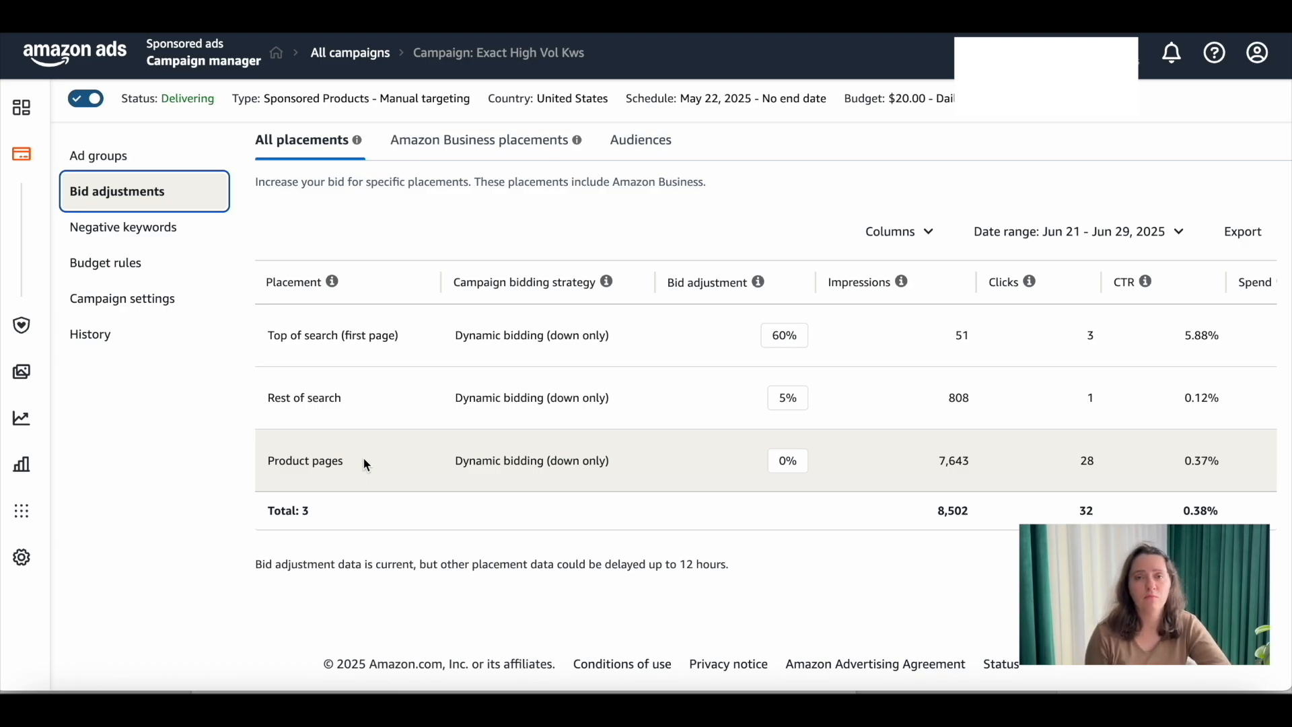
scroll(617, 370, right, 5)
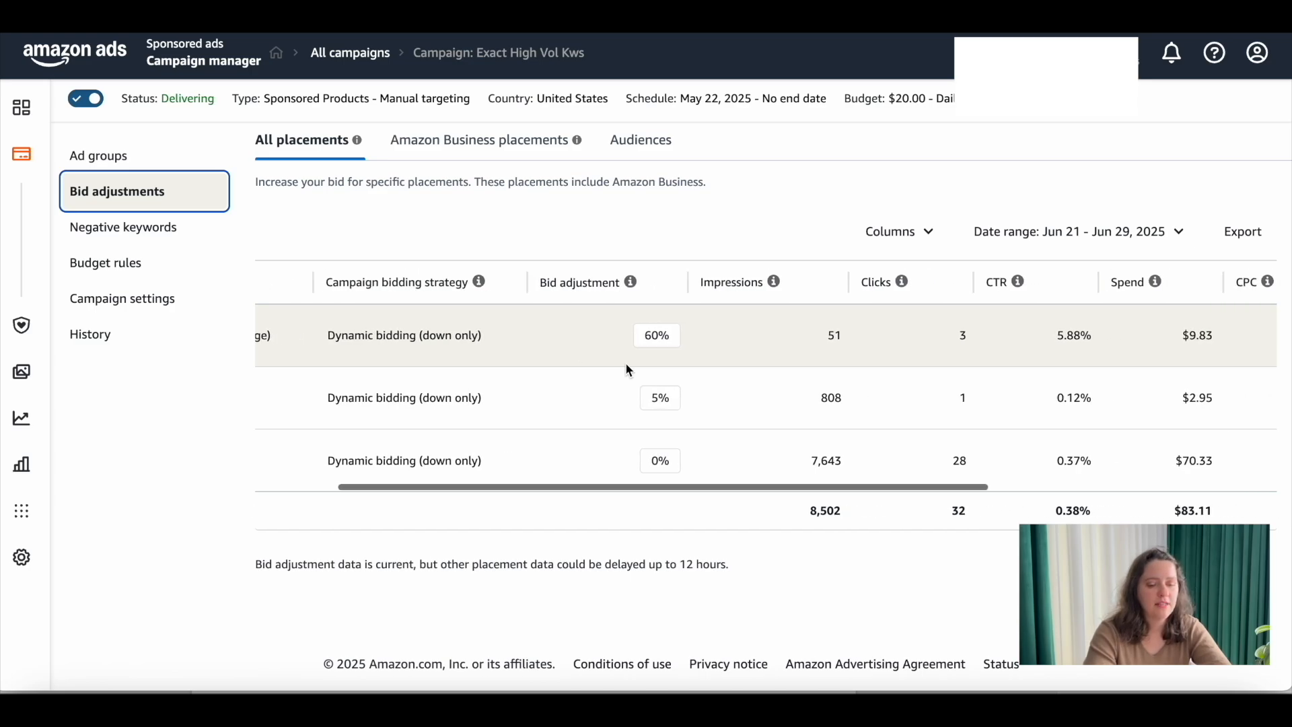
scroll(626, 369, right, 5)
scroll(626, 369, left, 10)
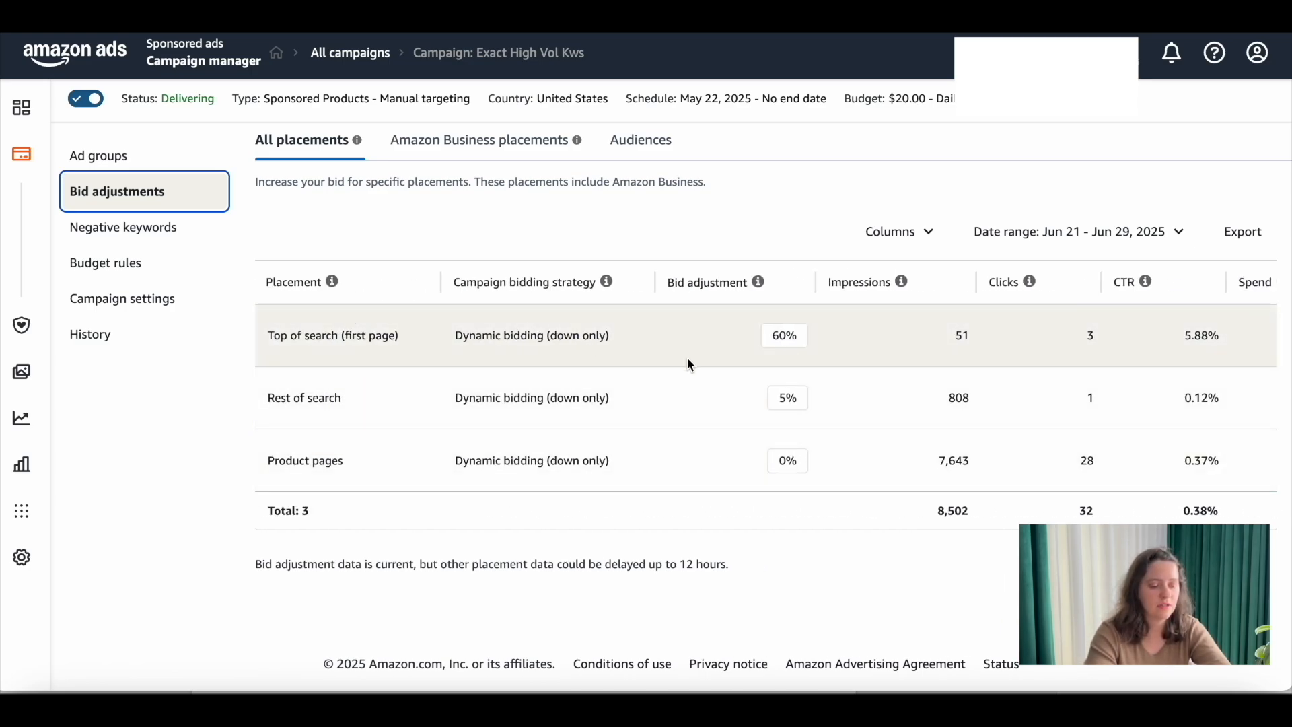
scroll(704, 362, right, 2)
scroll(704, 366, right, 10)
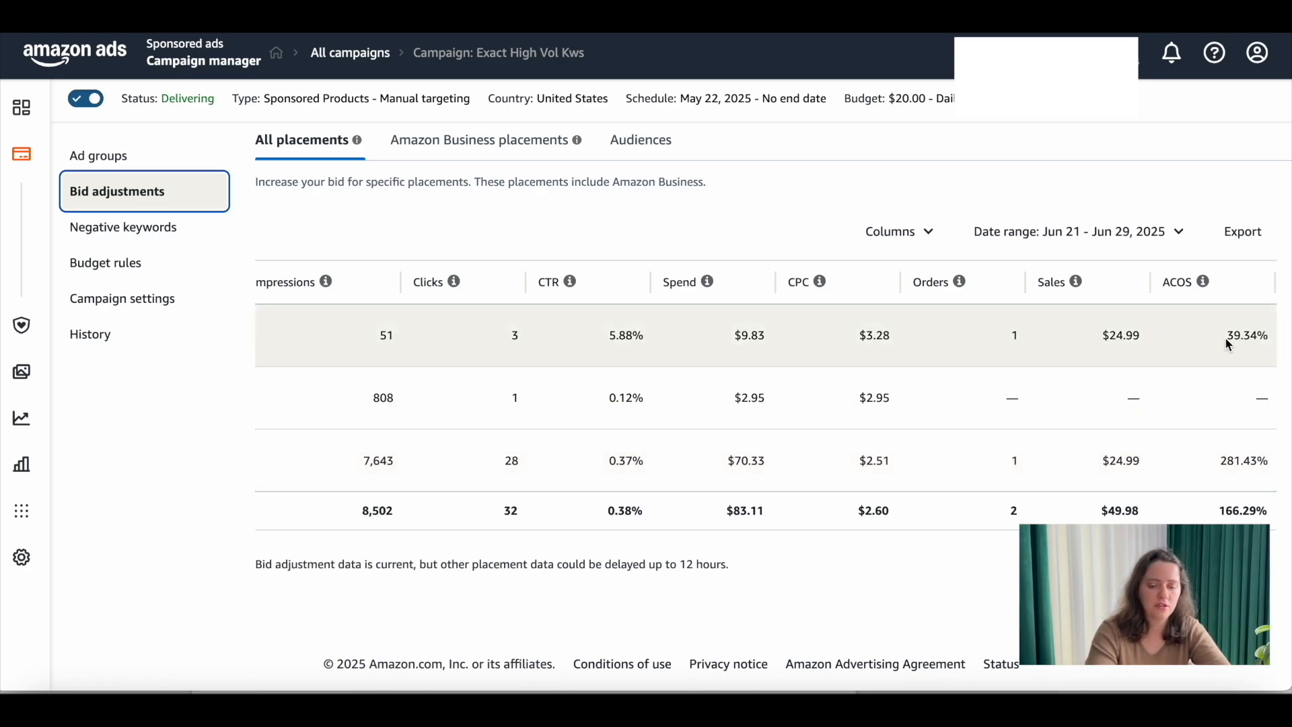
Set the bid adjustment for the Top of search (first page) placement to 90%
scroll(1010, 344, left, 10)
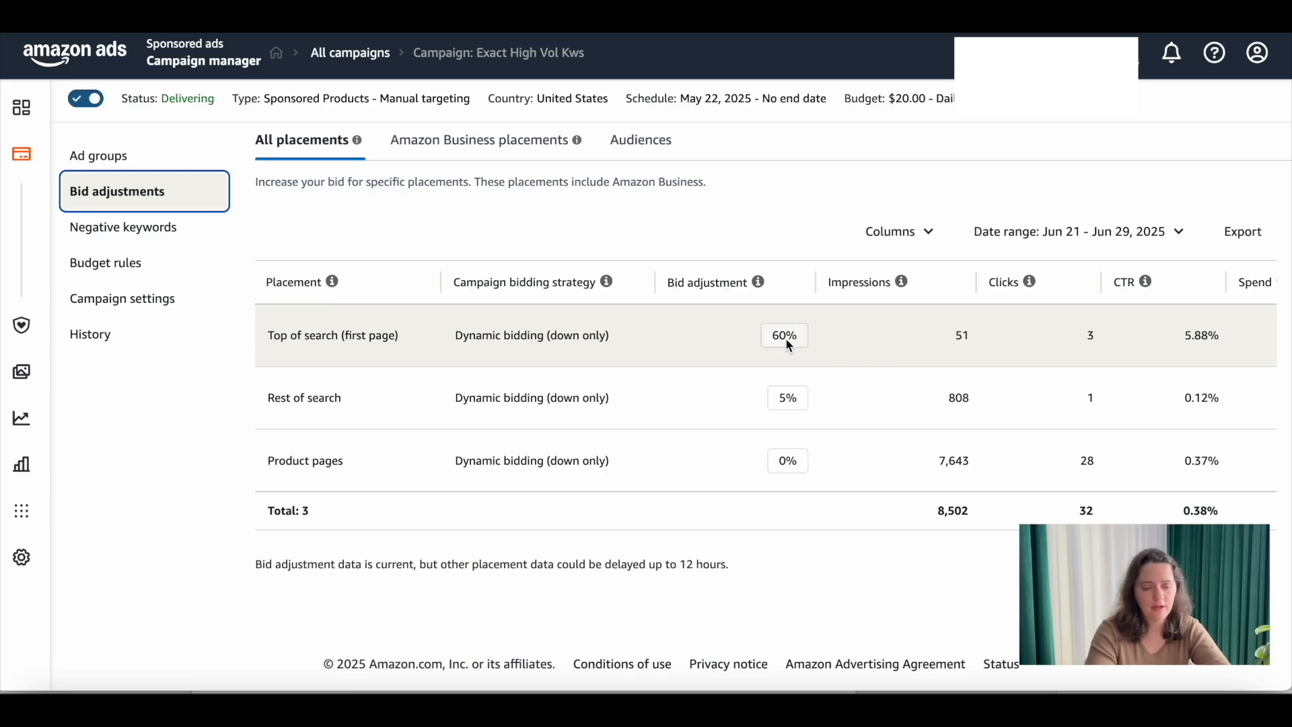
click(786, 336)
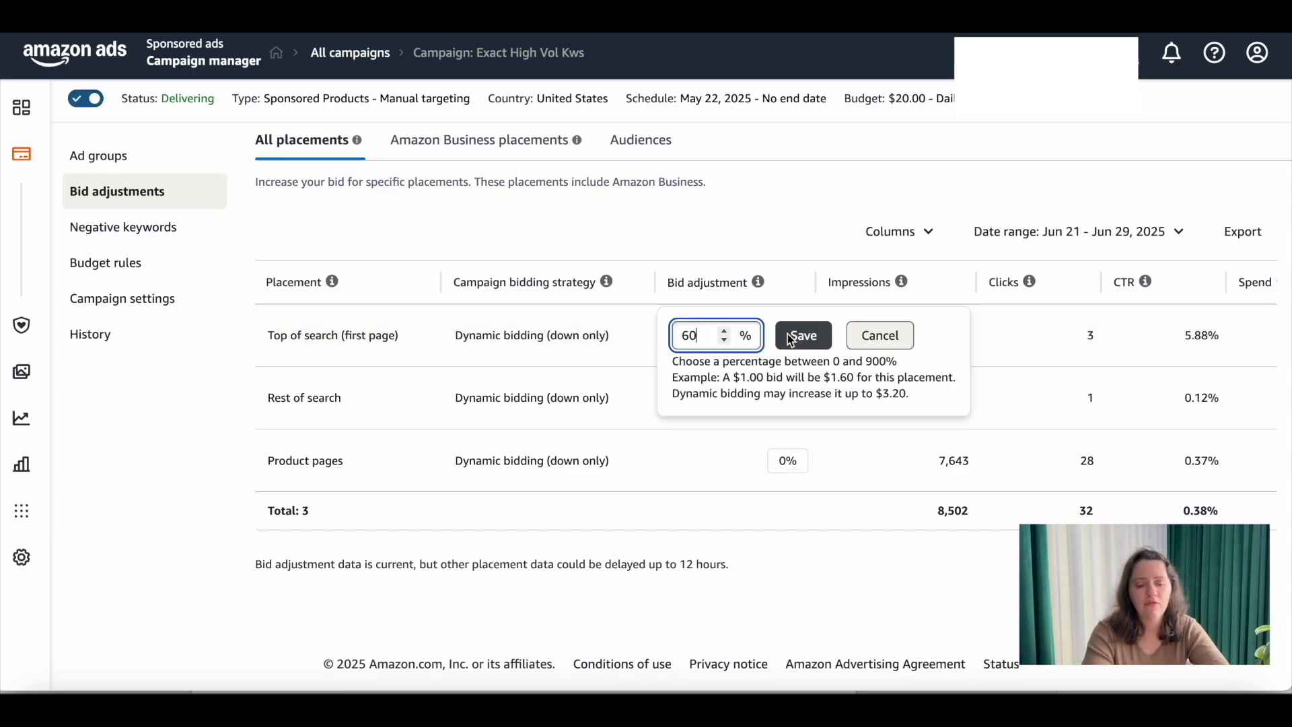
double_click(709, 334)
text(90)
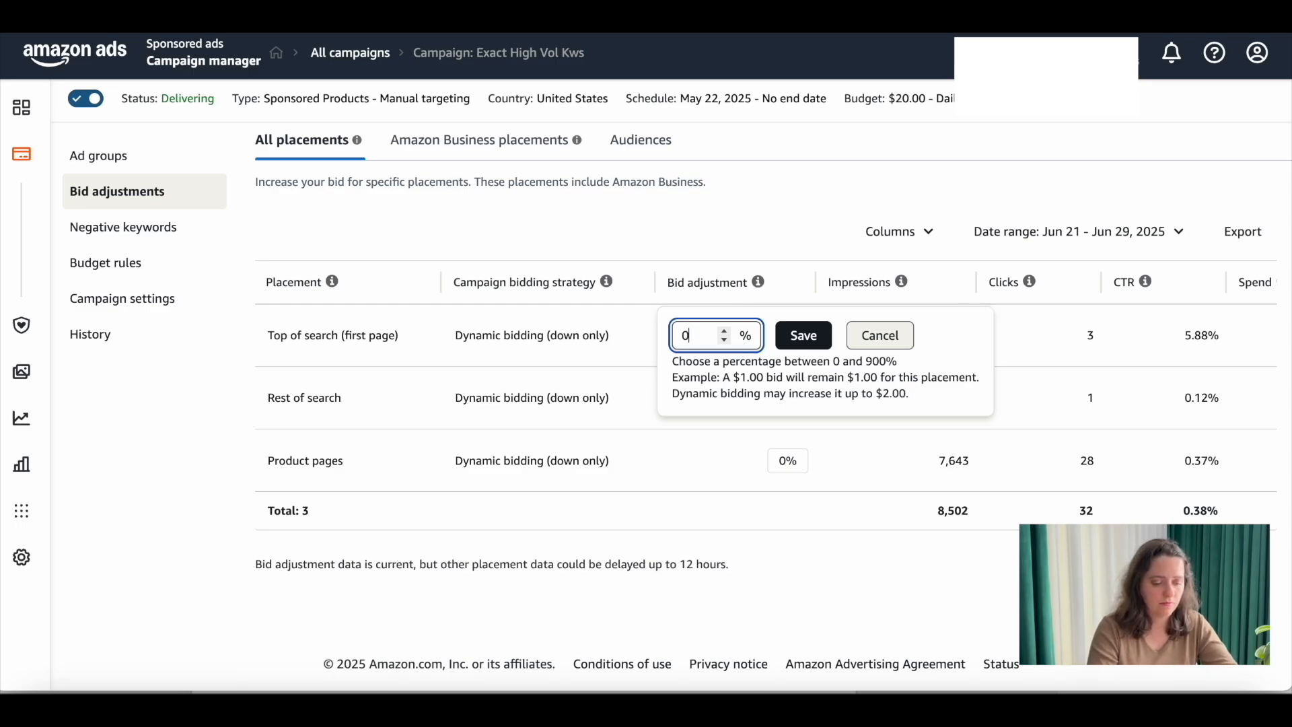
click(801, 333)
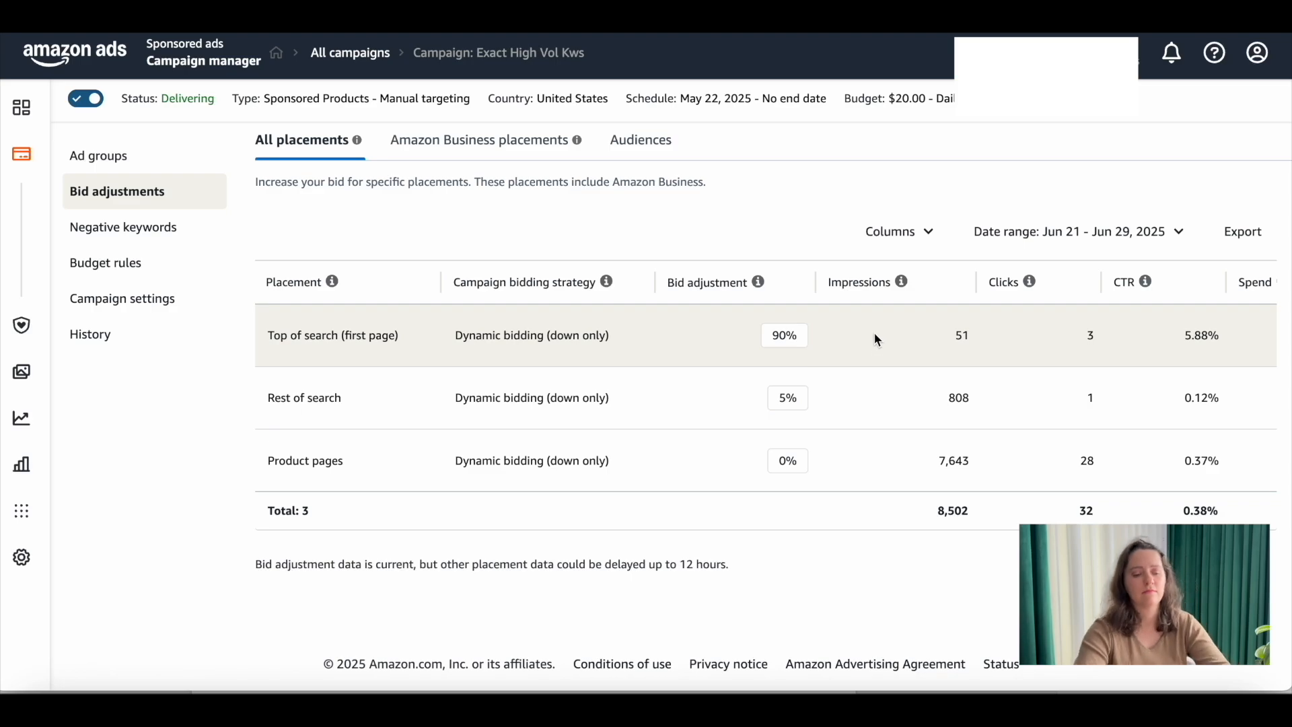
Examine the impressions, click-through rate, spend and CPC of the campaign's placements
scroll(875, 336, right, 1)
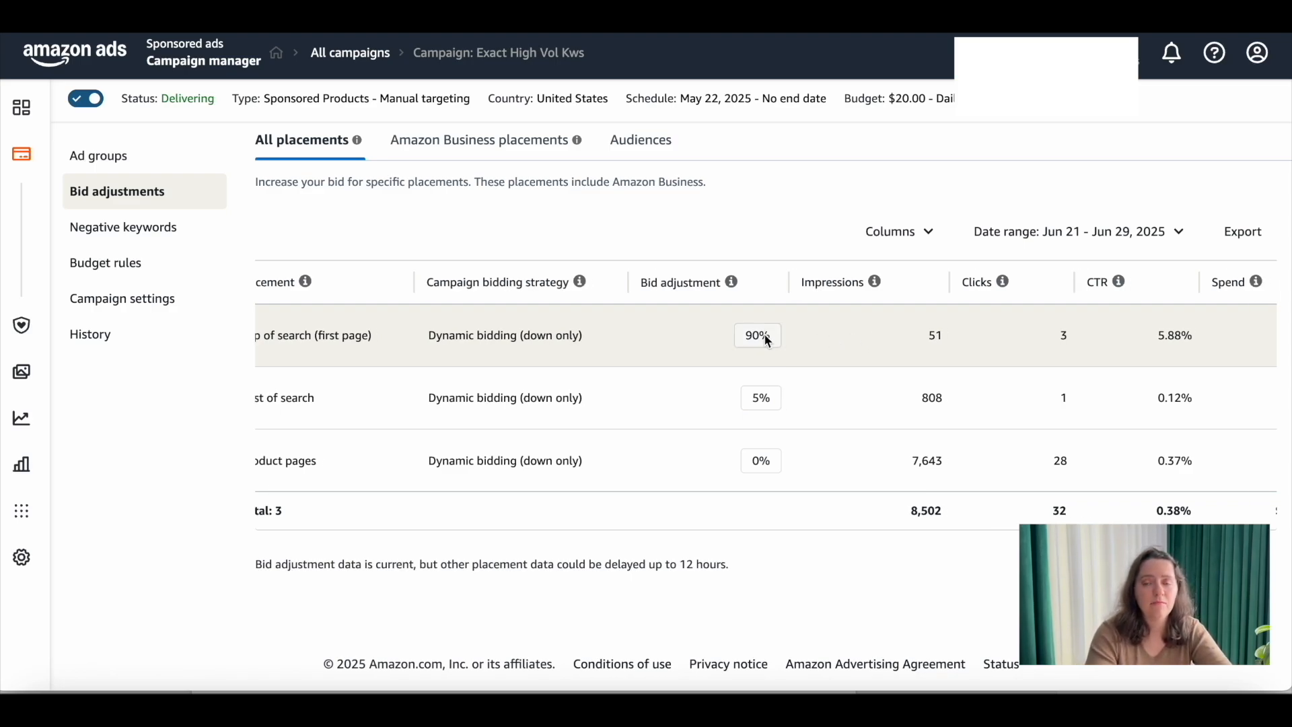
scroll(685, 339, left, 1)
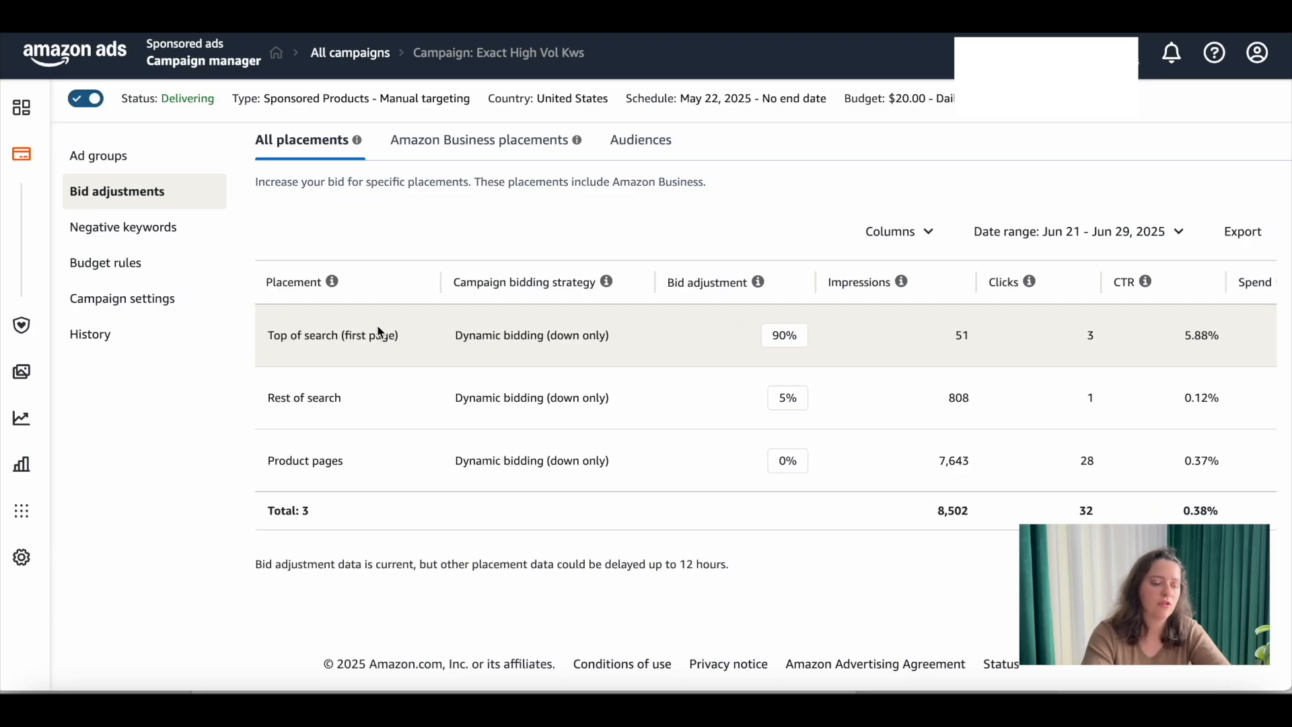
scroll(1035, 330, right, 5)
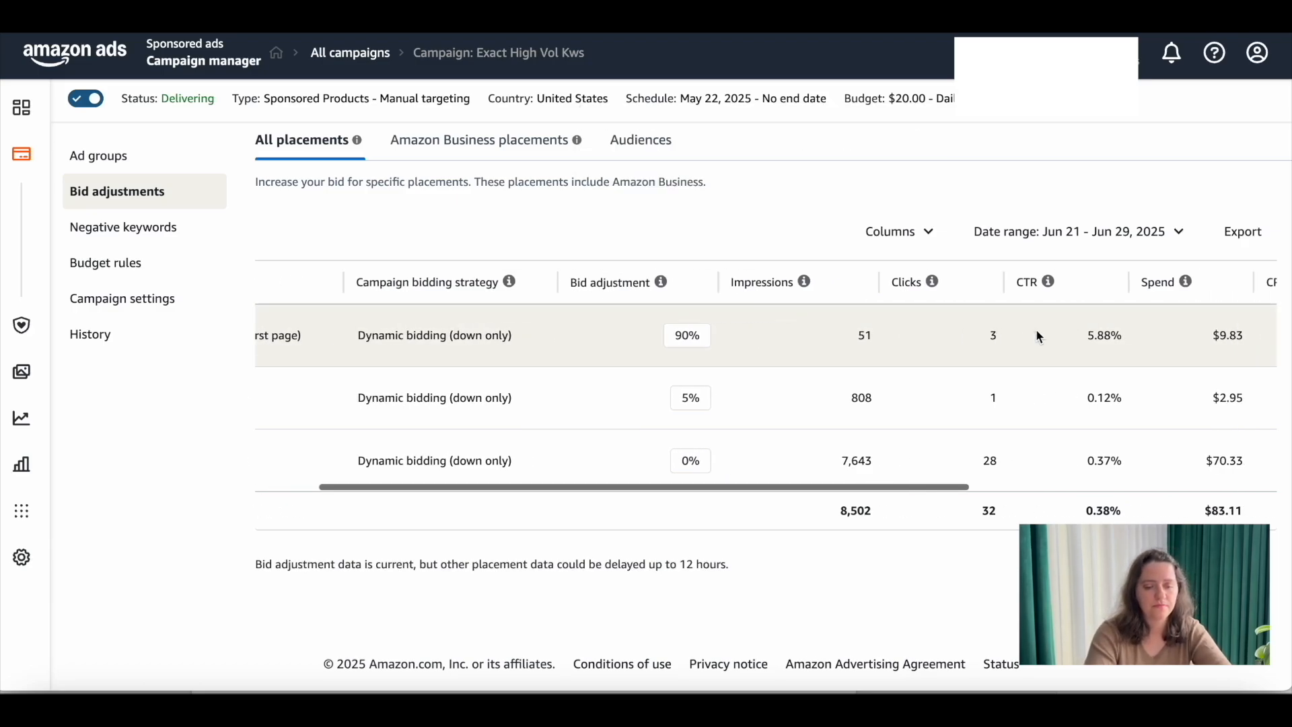
scroll(1040, 336, right, 1)
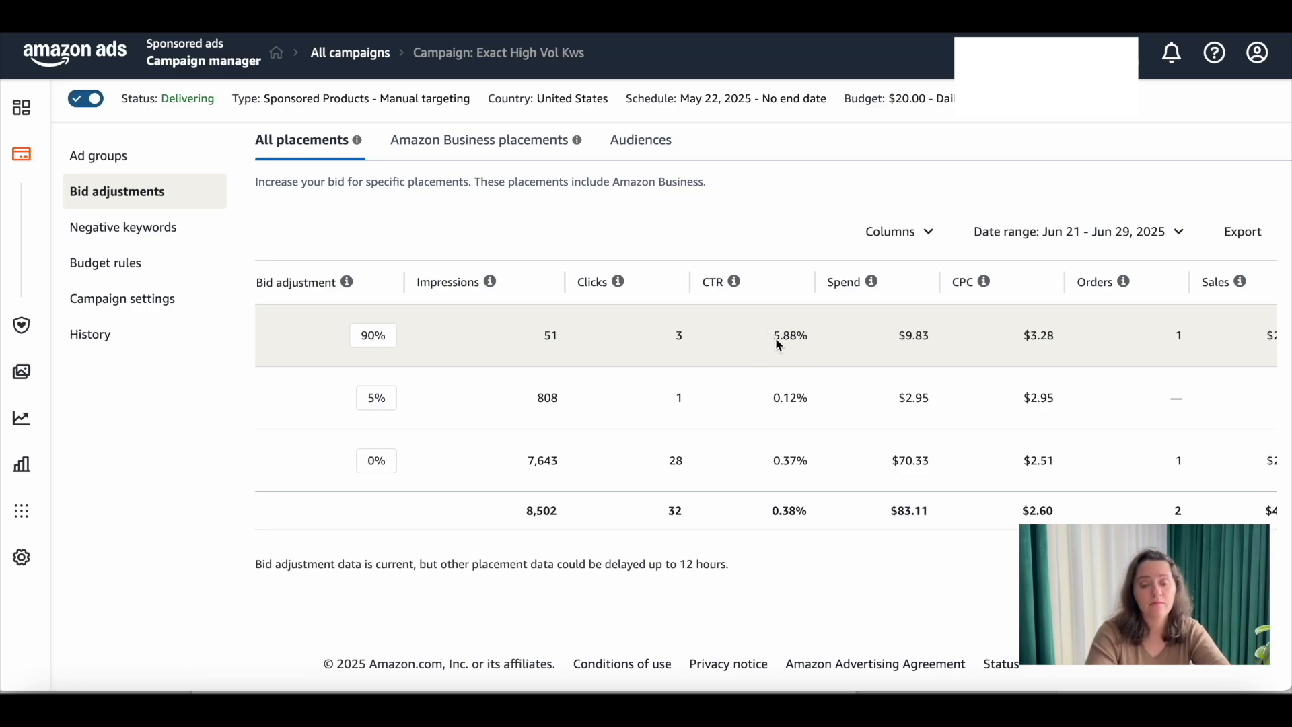
scroll(777, 344, left, 6)
scroll(776, 342, right, 2)
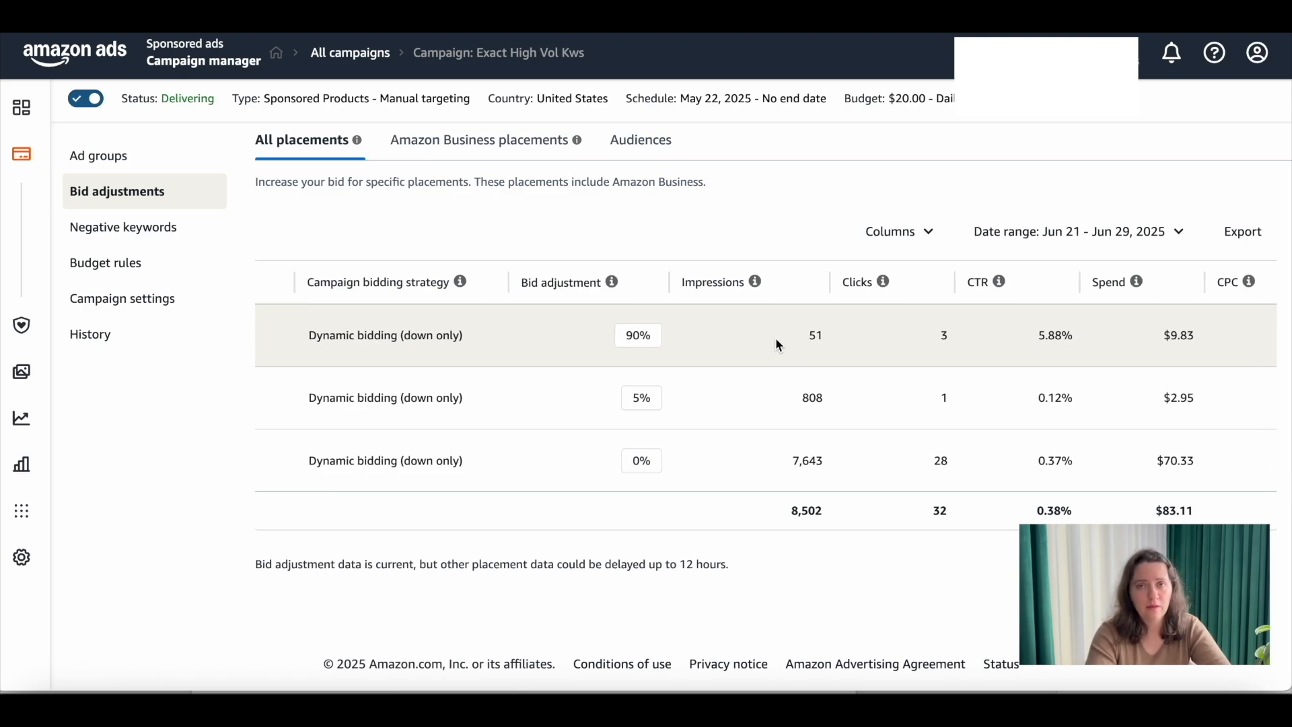
scroll(765, 397, right, 12)
Set the bid adjustment for the Rest of search placement to 0%
scroll(765, 399, left, 14)
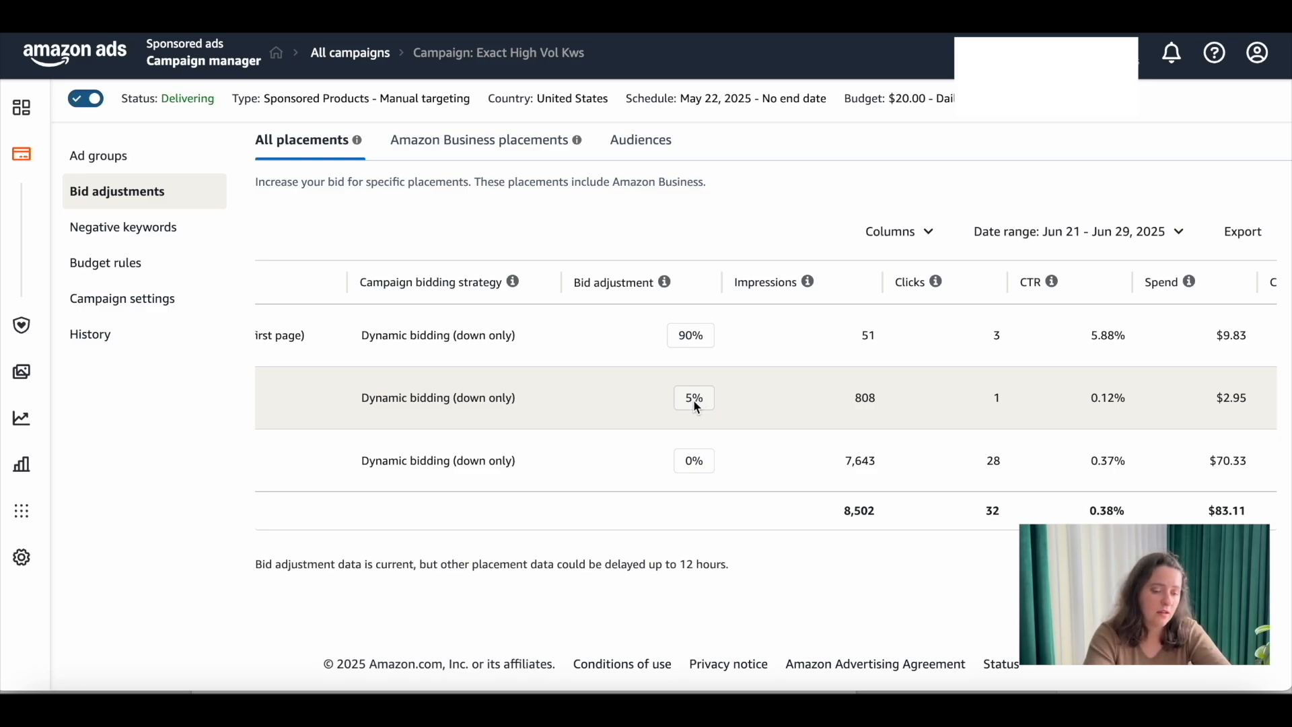
click(695, 400)
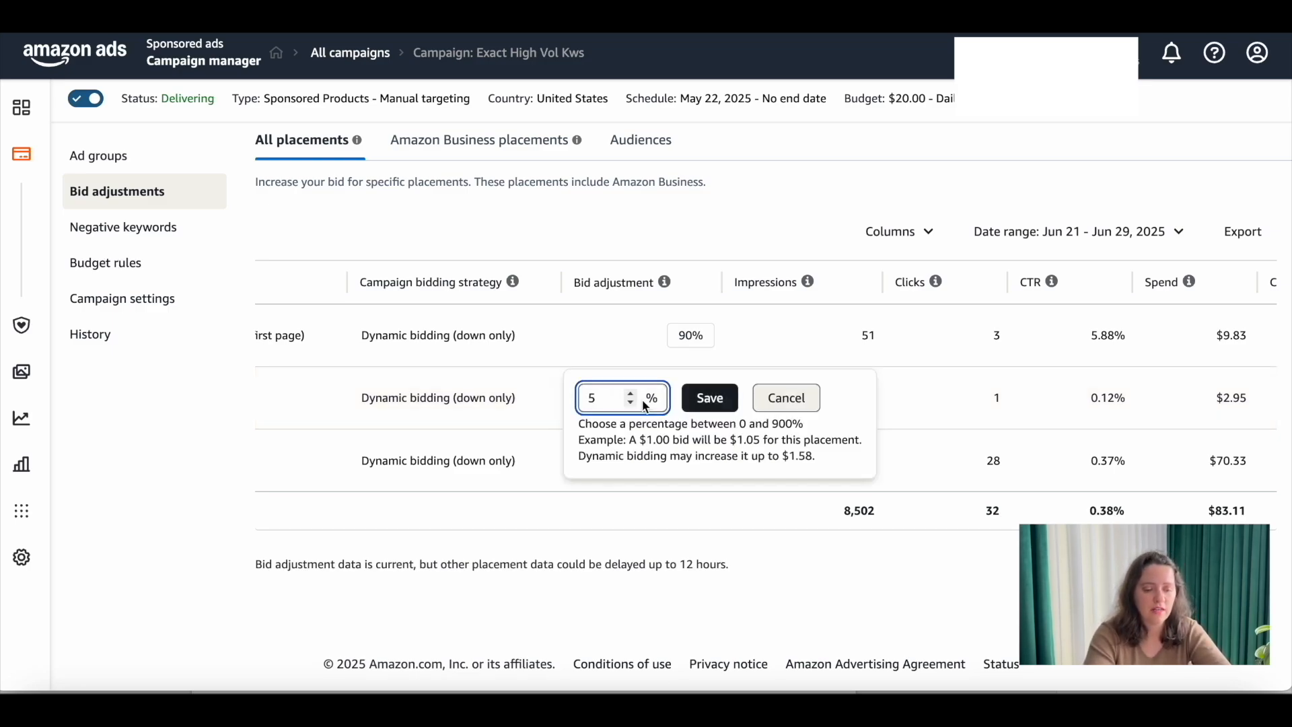
click(633, 403)
click(633, 403)
click(633, 403)
click(632, 402)
click(632, 402)
click(632, 402)
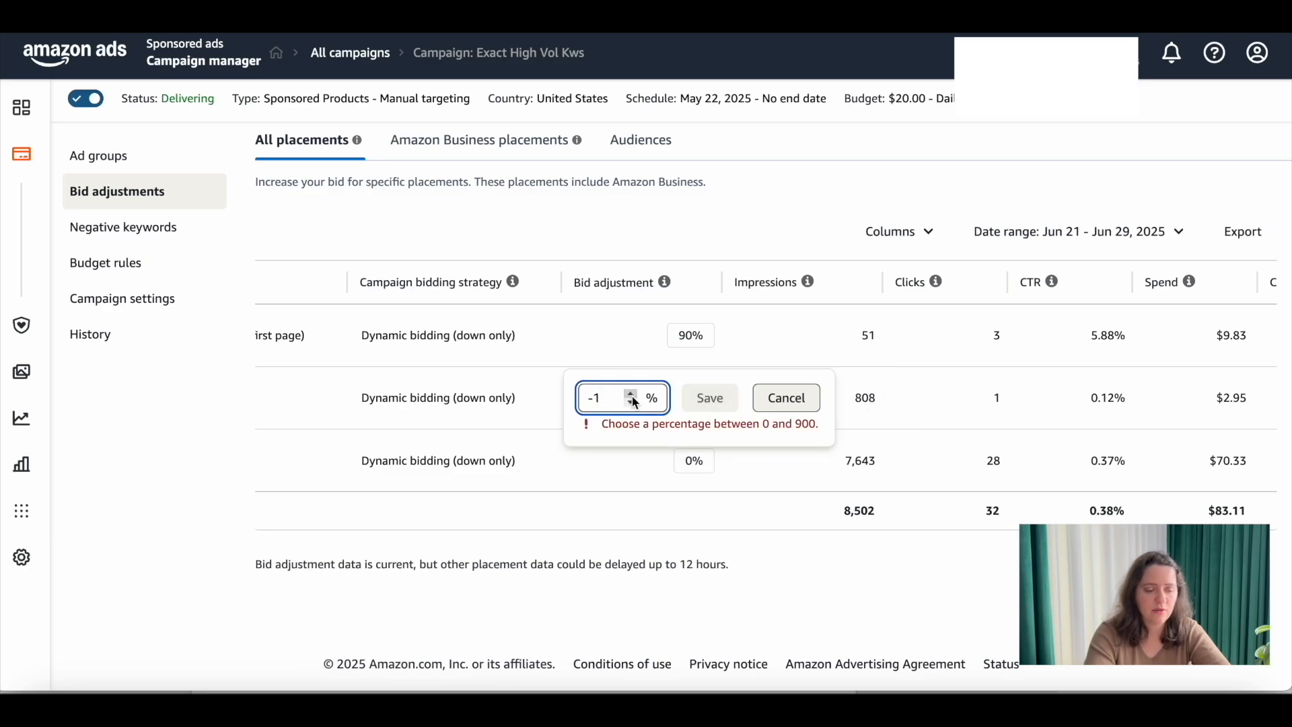
click(631, 393)
click(710, 397)
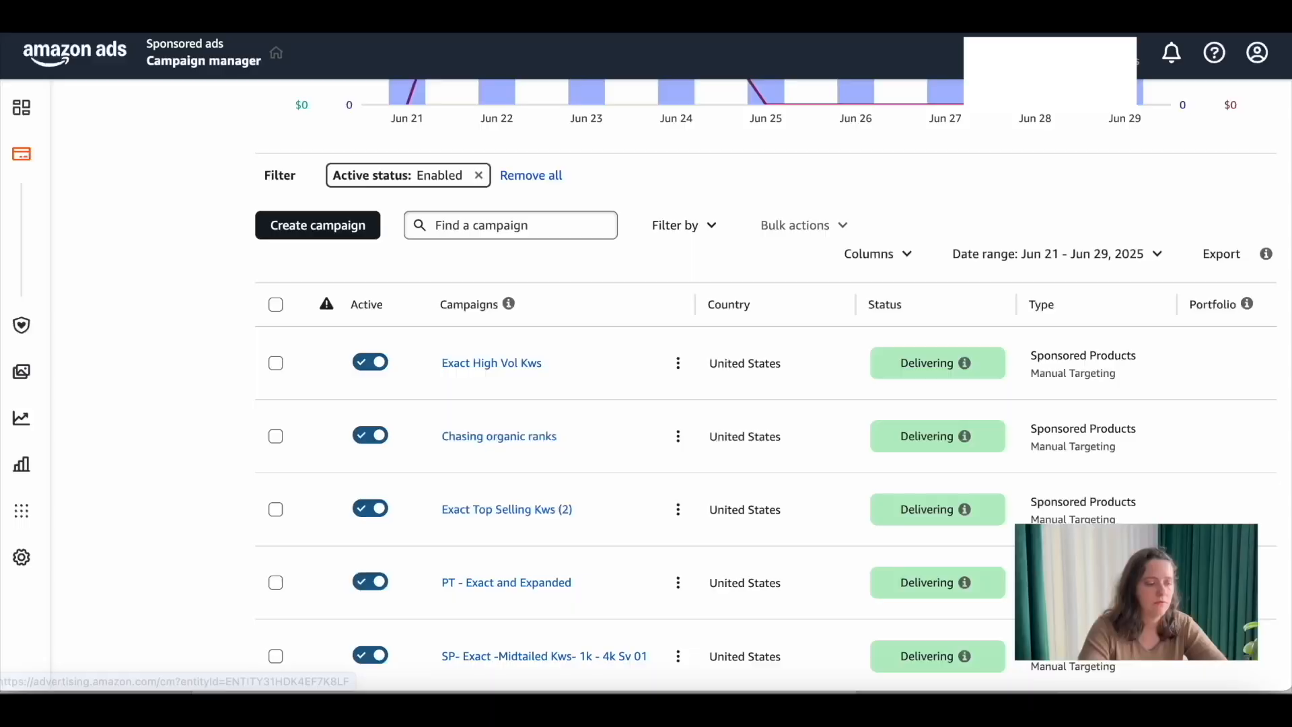
Go to the sponsored ads reports and start a new report
mouse_move(6, 159)
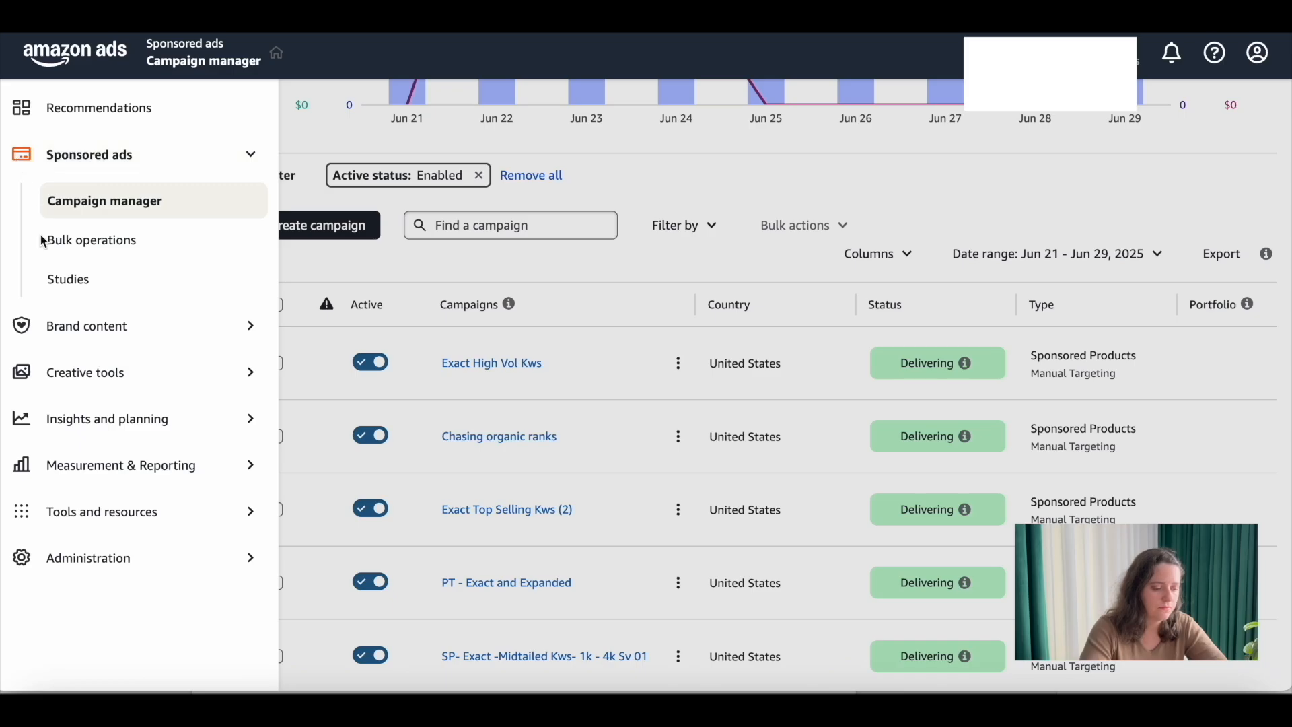
click(251, 471)
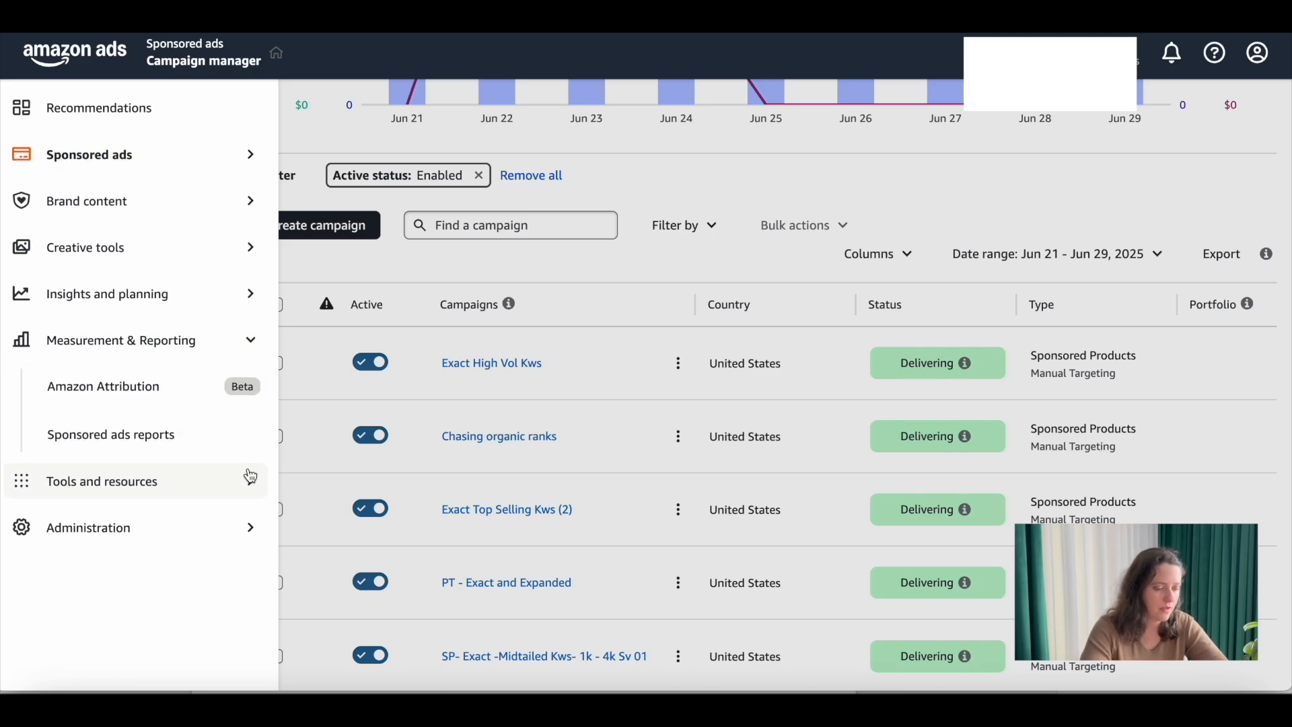
click(146, 443)
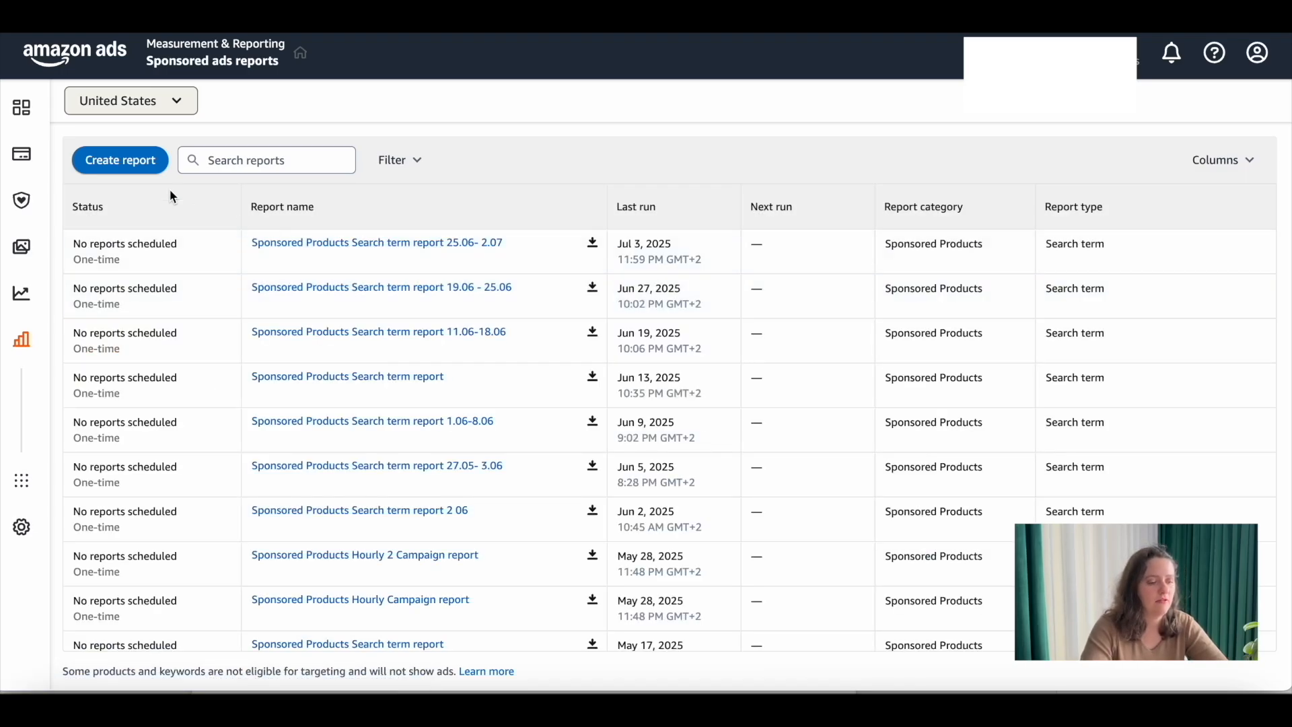
click(133, 163)
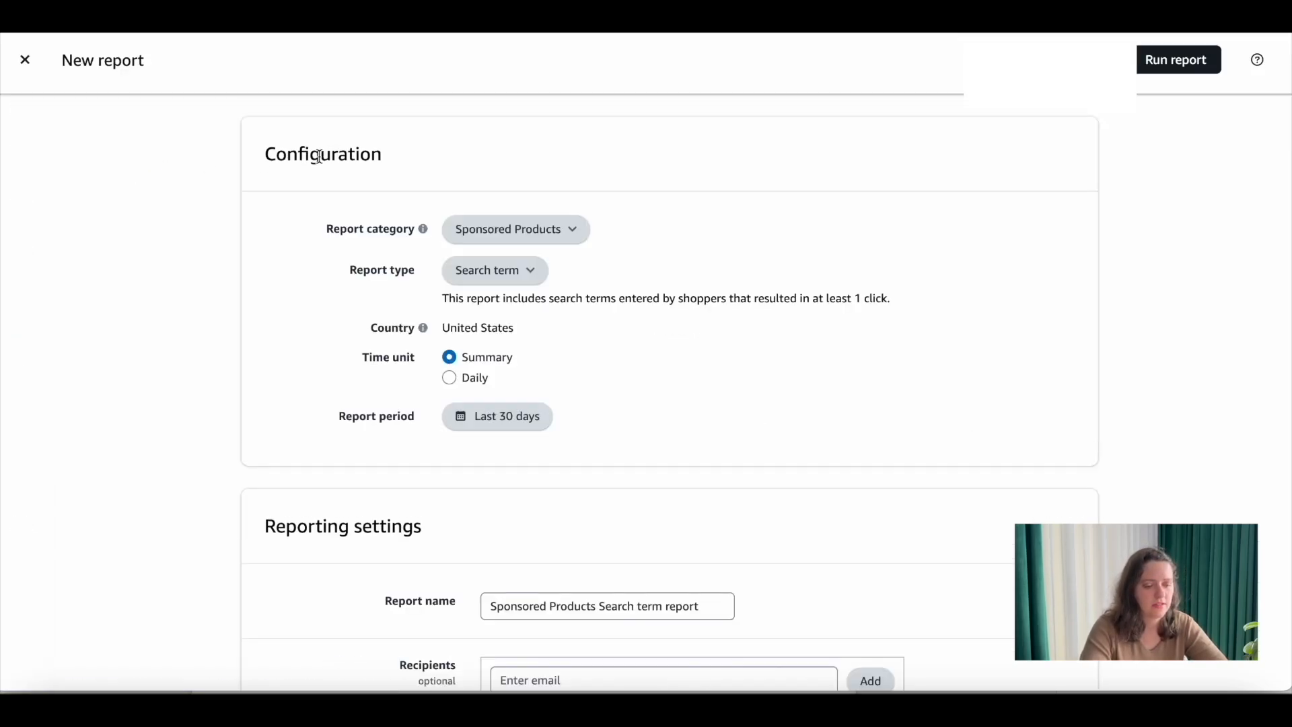
Keep Sponsored Products as the report category and set the report period to June 22 – June 29, 2025
click(576, 229)
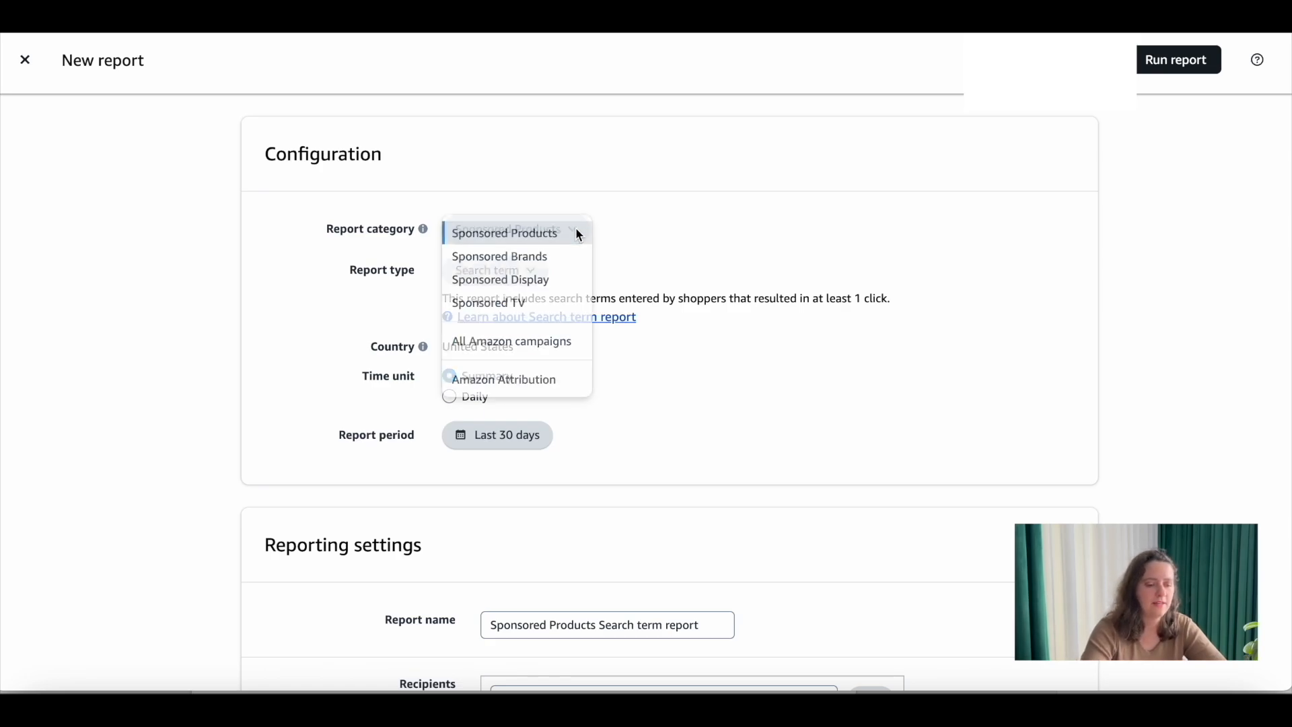
click(587, 234)
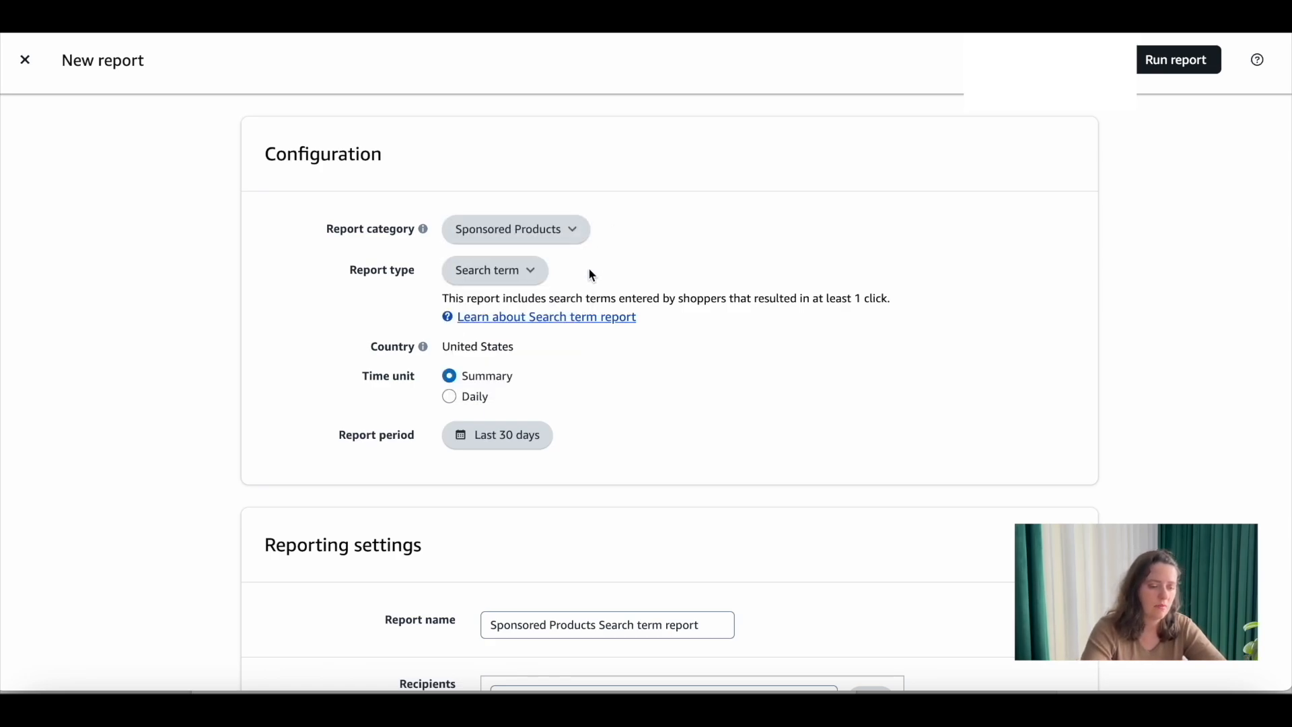
click(517, 447)
scroll(886, 380, down, 3)
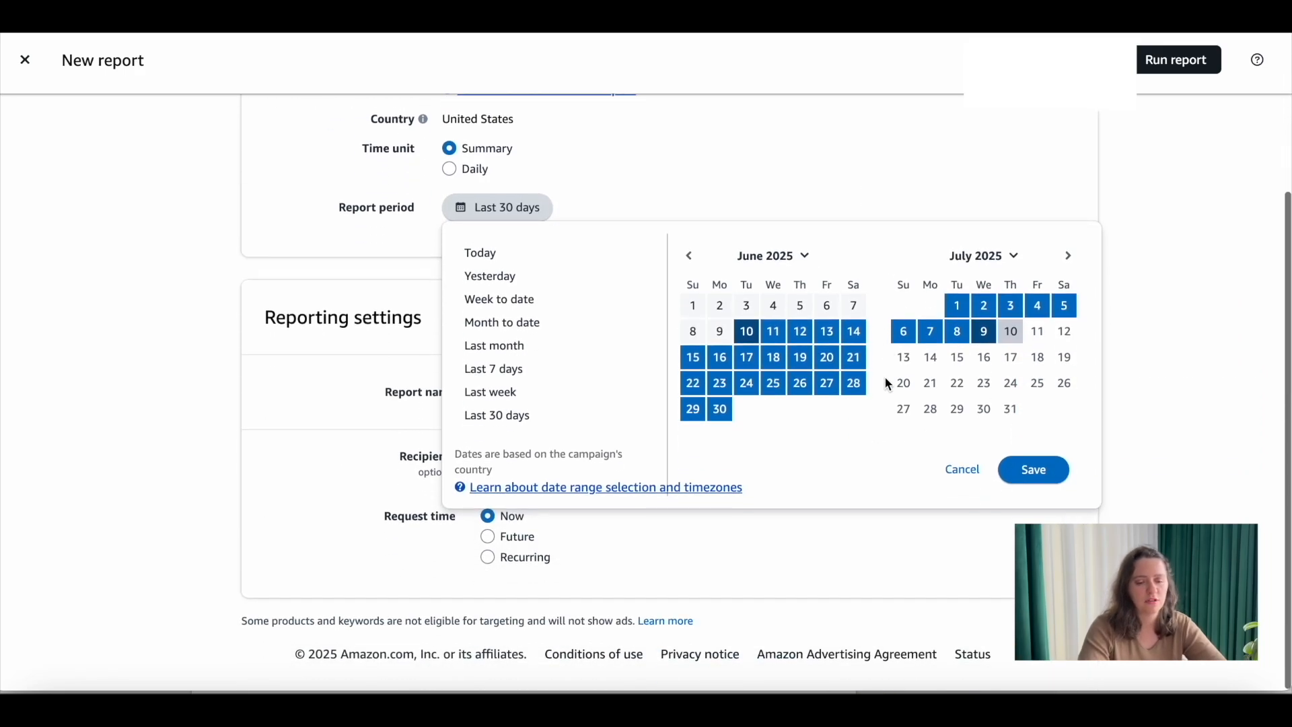
click(694, 394)
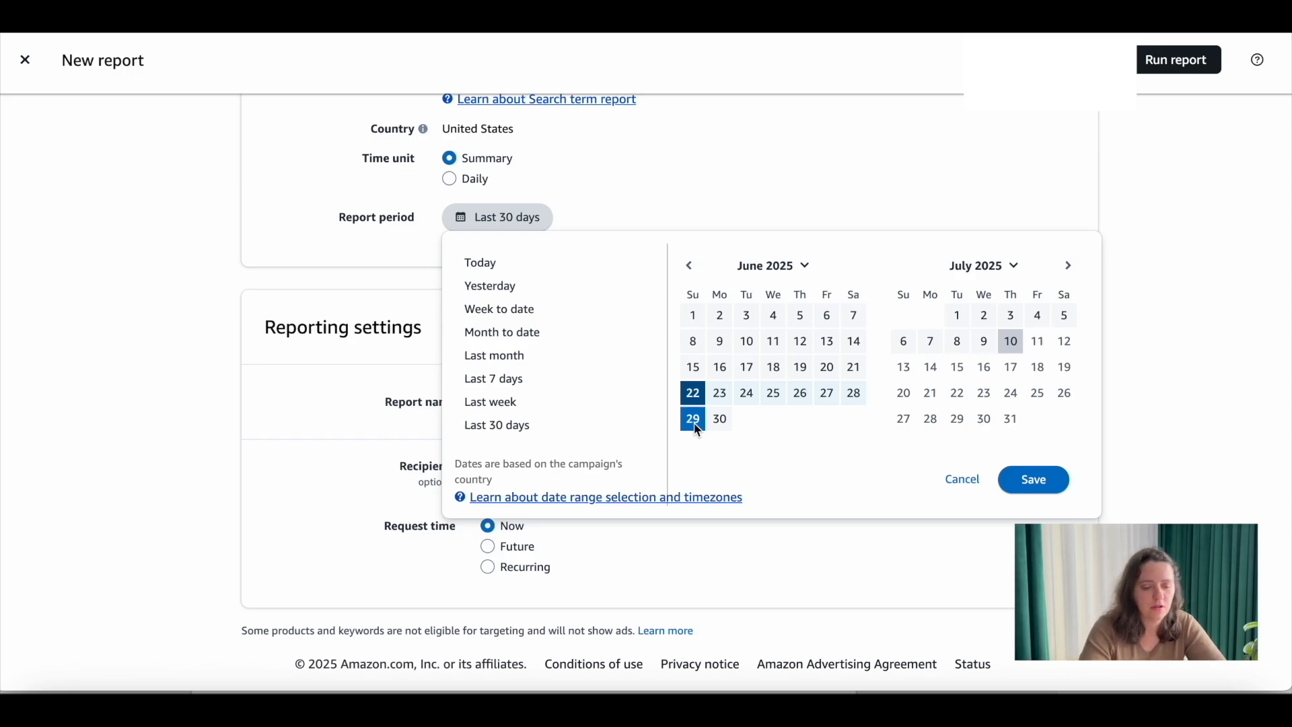
click(694, 420)
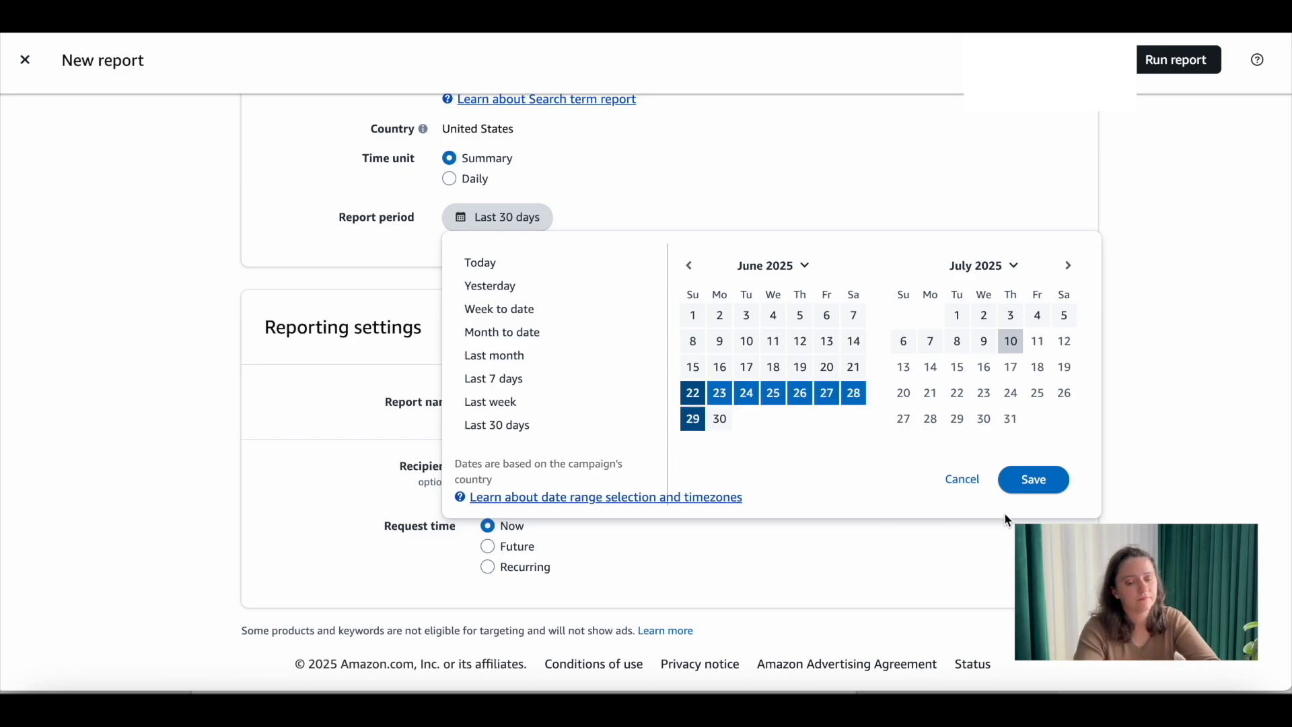
click(1034, 479)
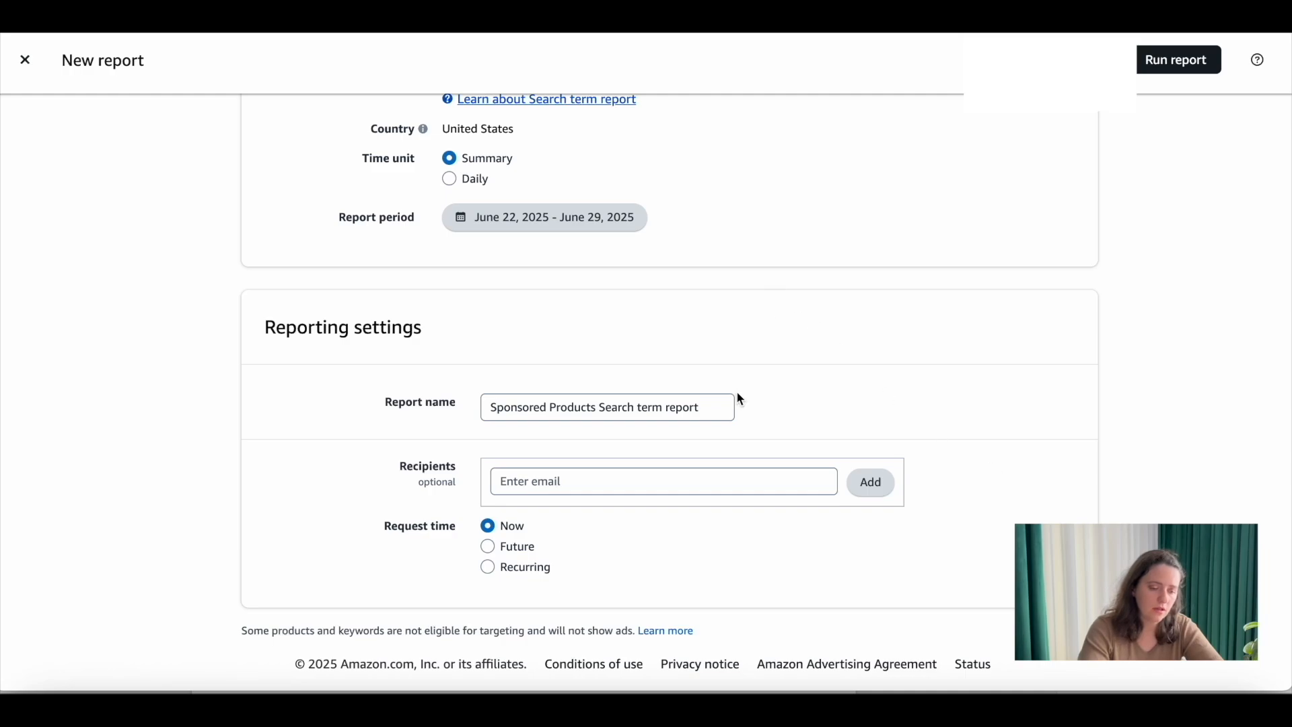
Name the report "Sponsored Products Search term report 22.06-29.06"
click(714, 415)
text(22)
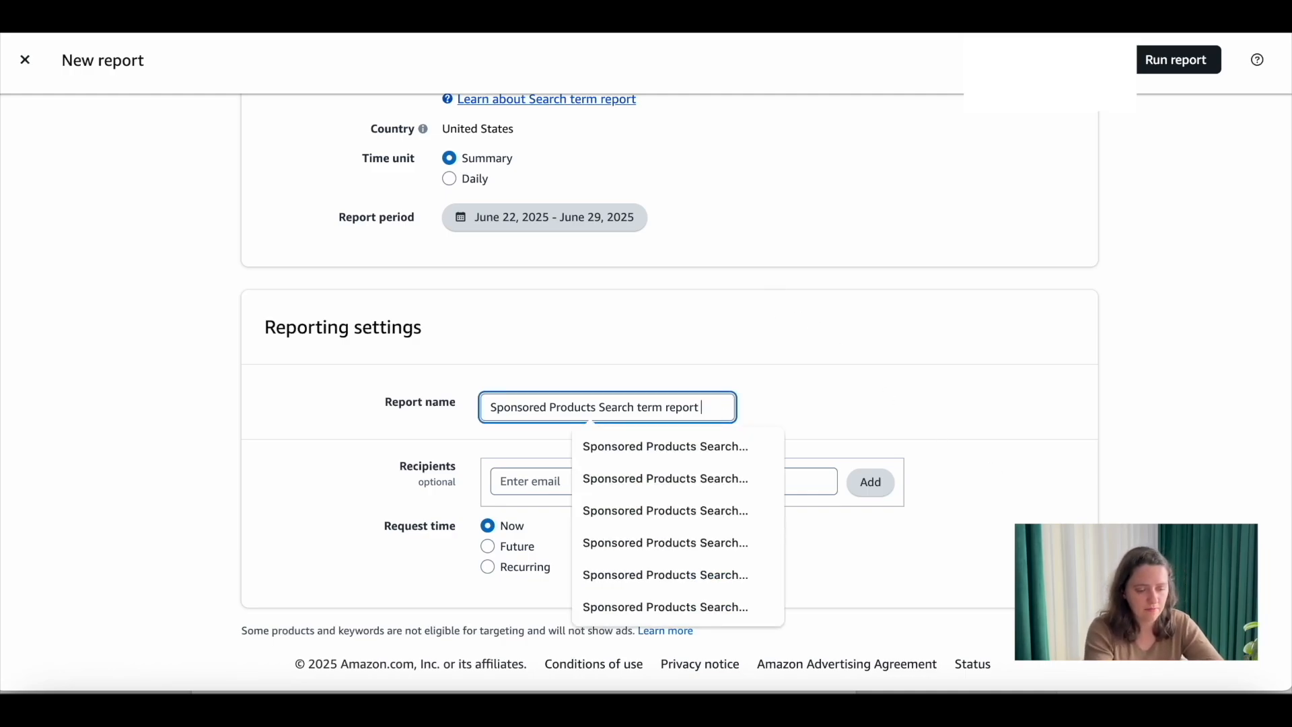
text(.06-)
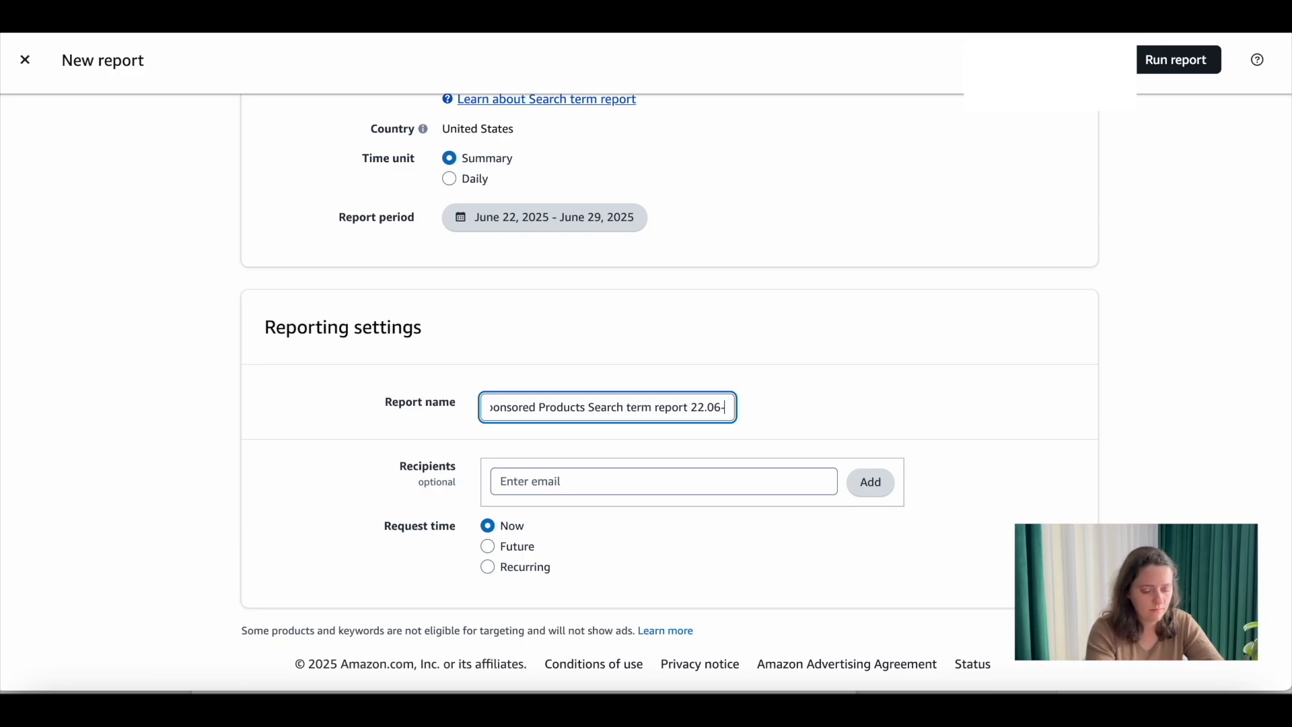
text(29.06)
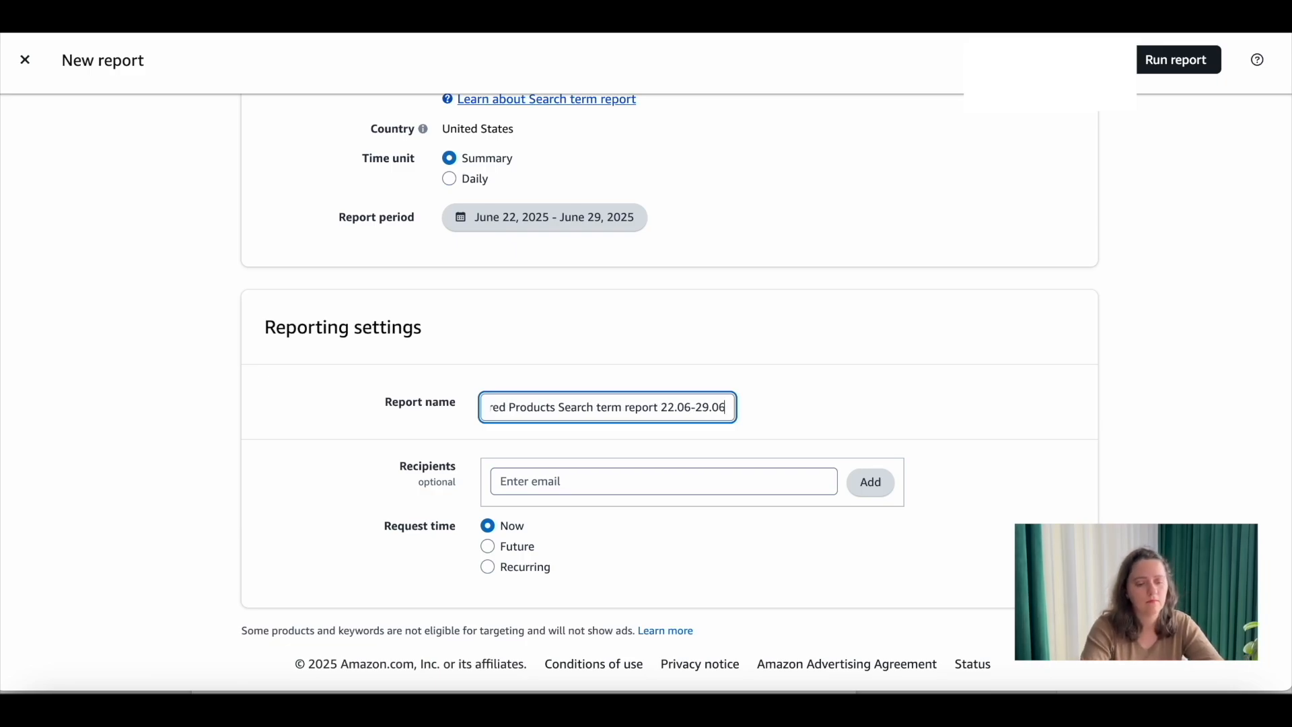
click(828, 409)
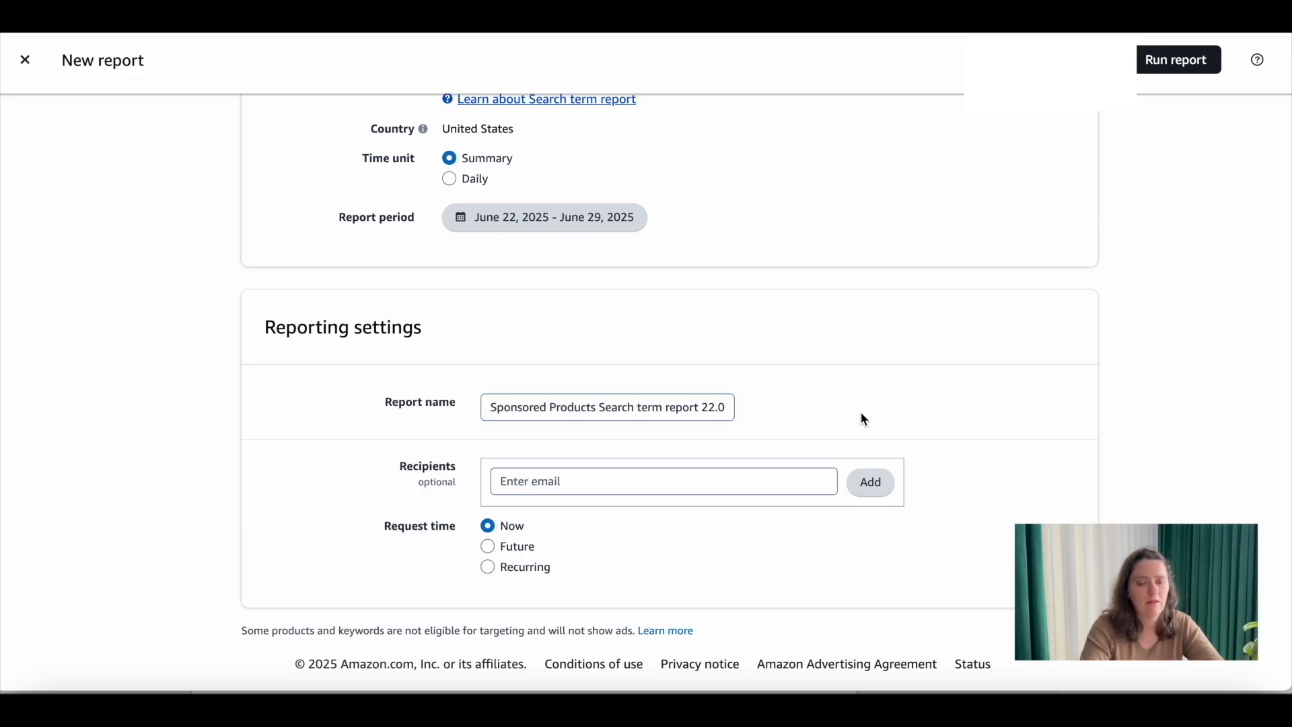
Run the search term report and refresh its run history
click(1179, 60)
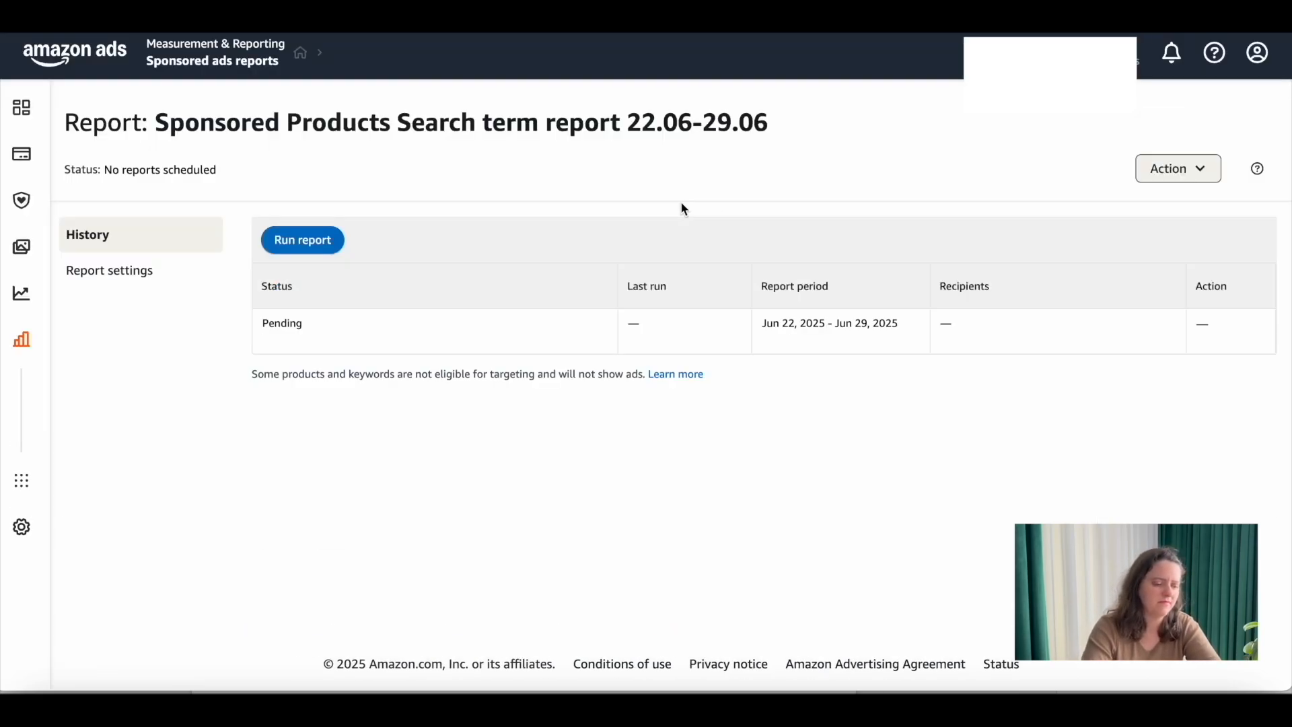
click(149, 273)
click(145, 244)
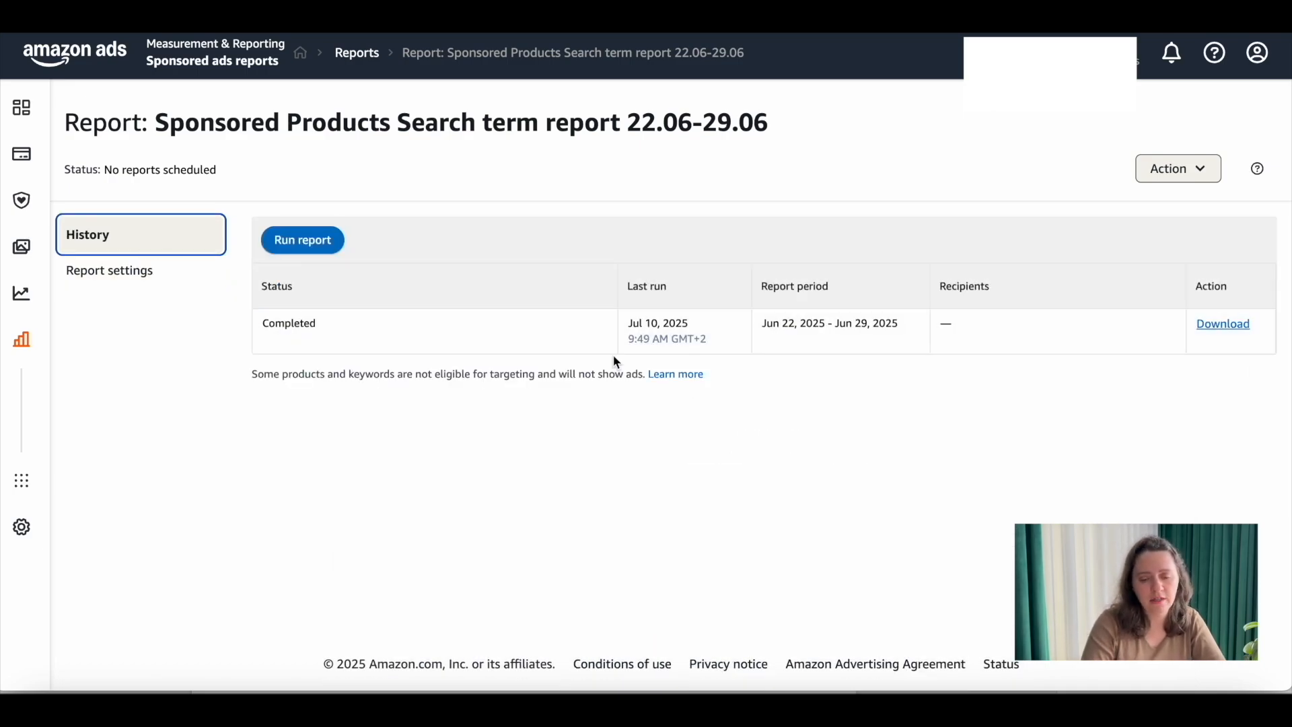
Download the completed search term report, open it in Numbers and look through its columns
click(1219, 330)
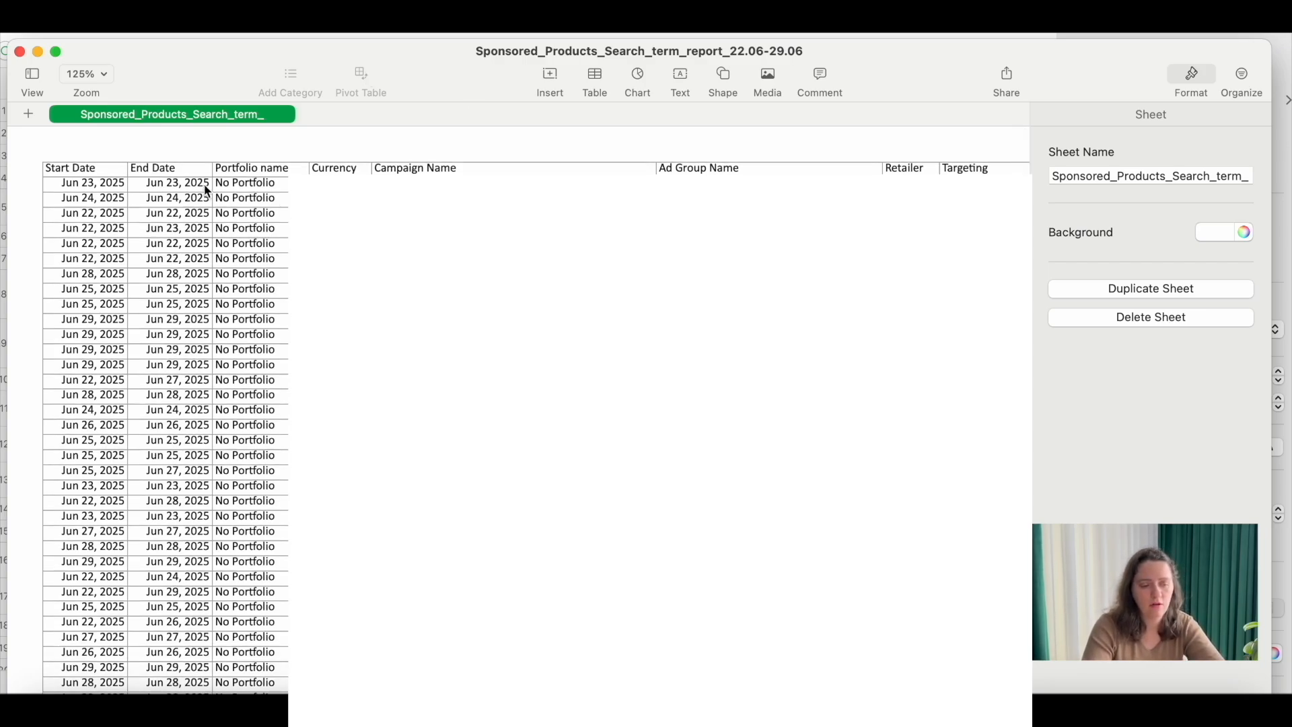
scroll(523, 410, right, 2)
scroll(523, 411, right, 10)
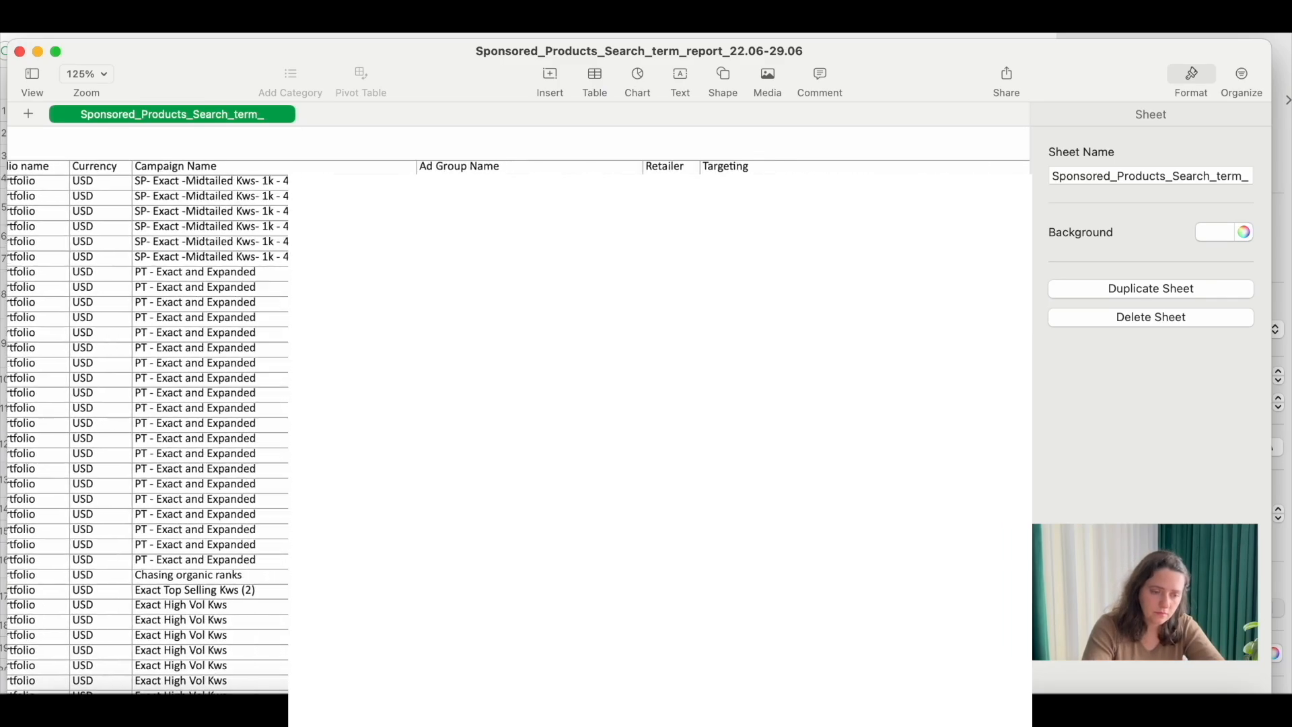
scroll(523, 411, right, 15)
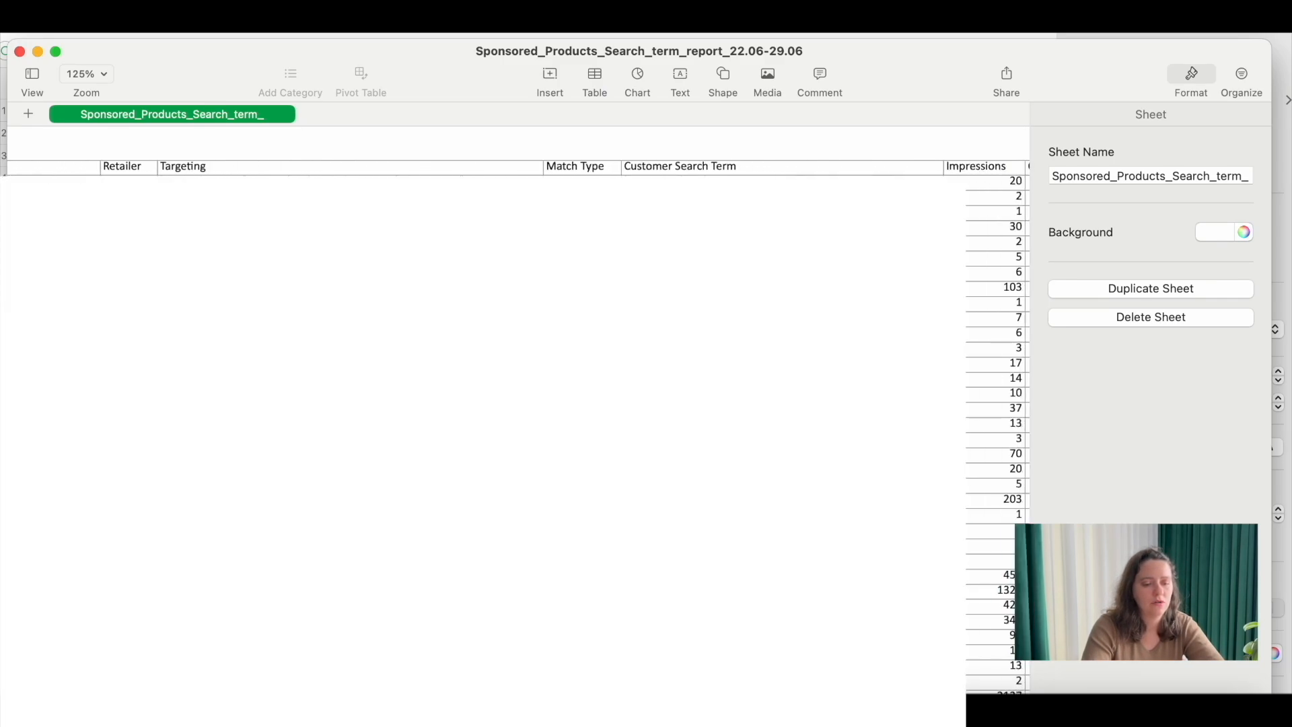
scroll(706, 200, right, 9)
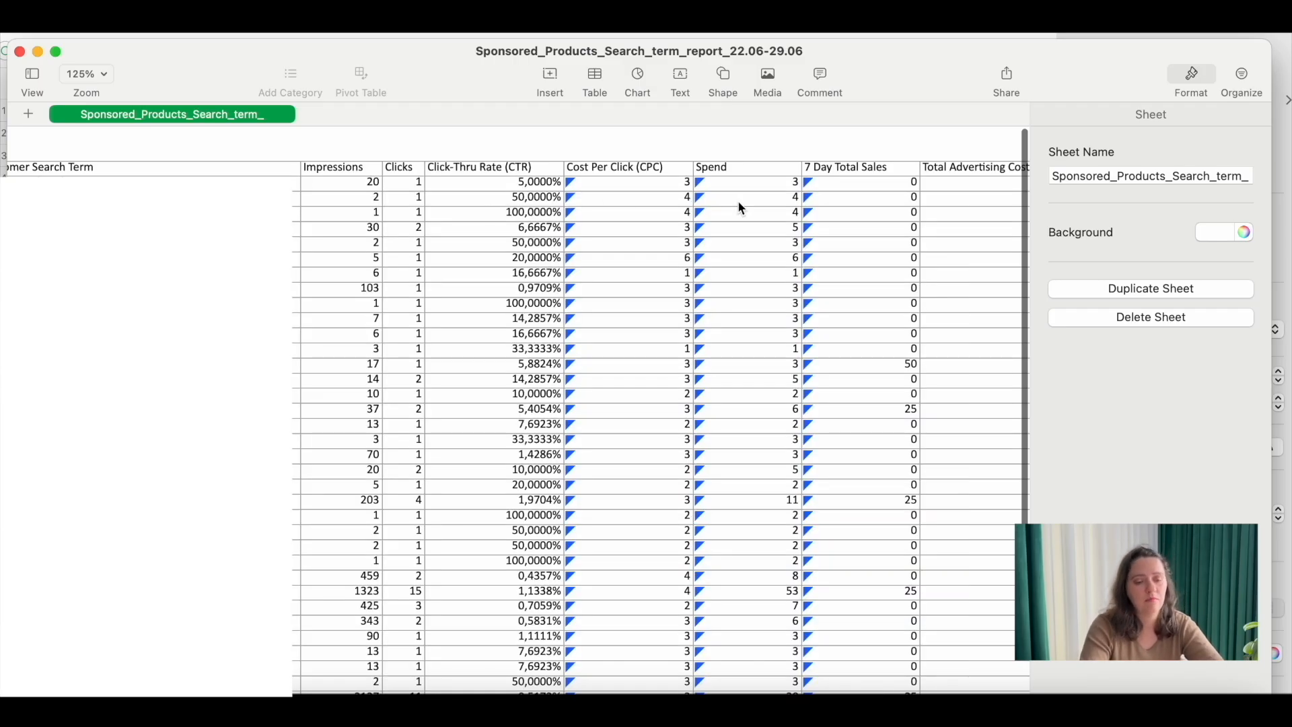
scroll(741, 208, right, 20)
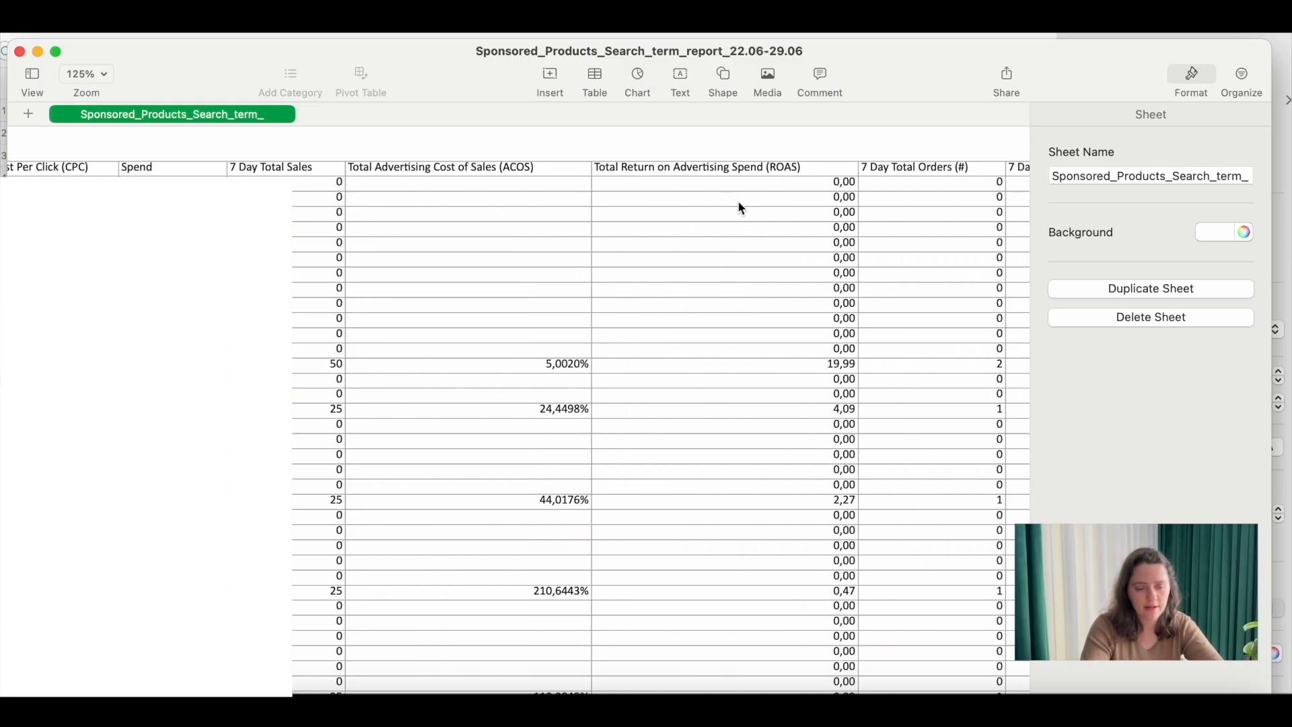
scroll(741, 209, right, 4)
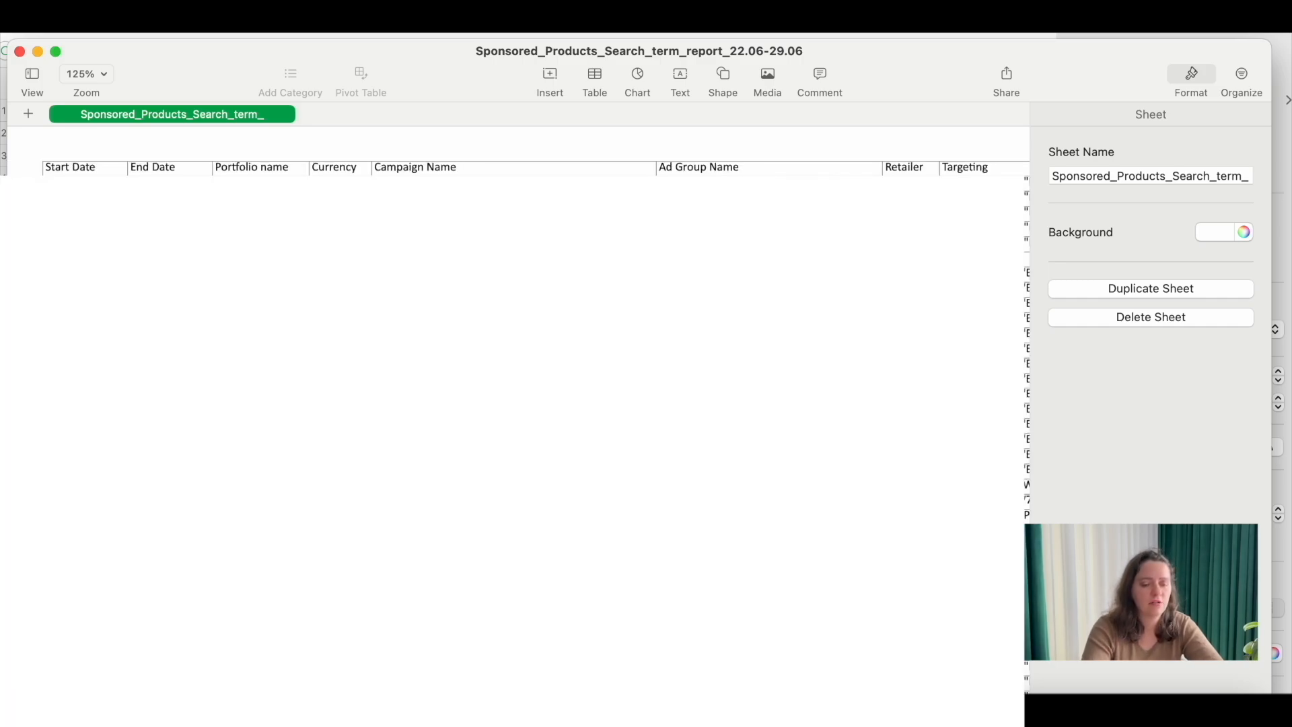
Sort the report table by Total Return on Advertising Spend (ROAS) in descending order
scroll(518, 397, right, 4)
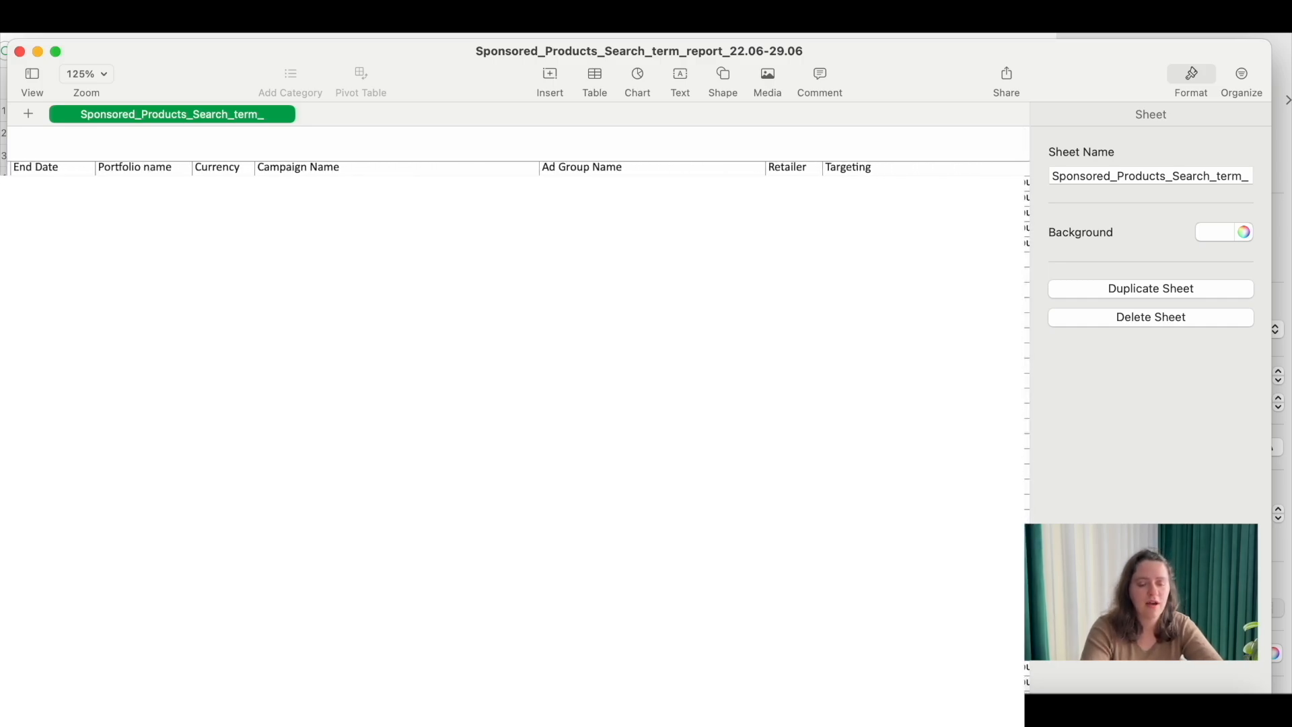
scroll(518, 404, right, 10)
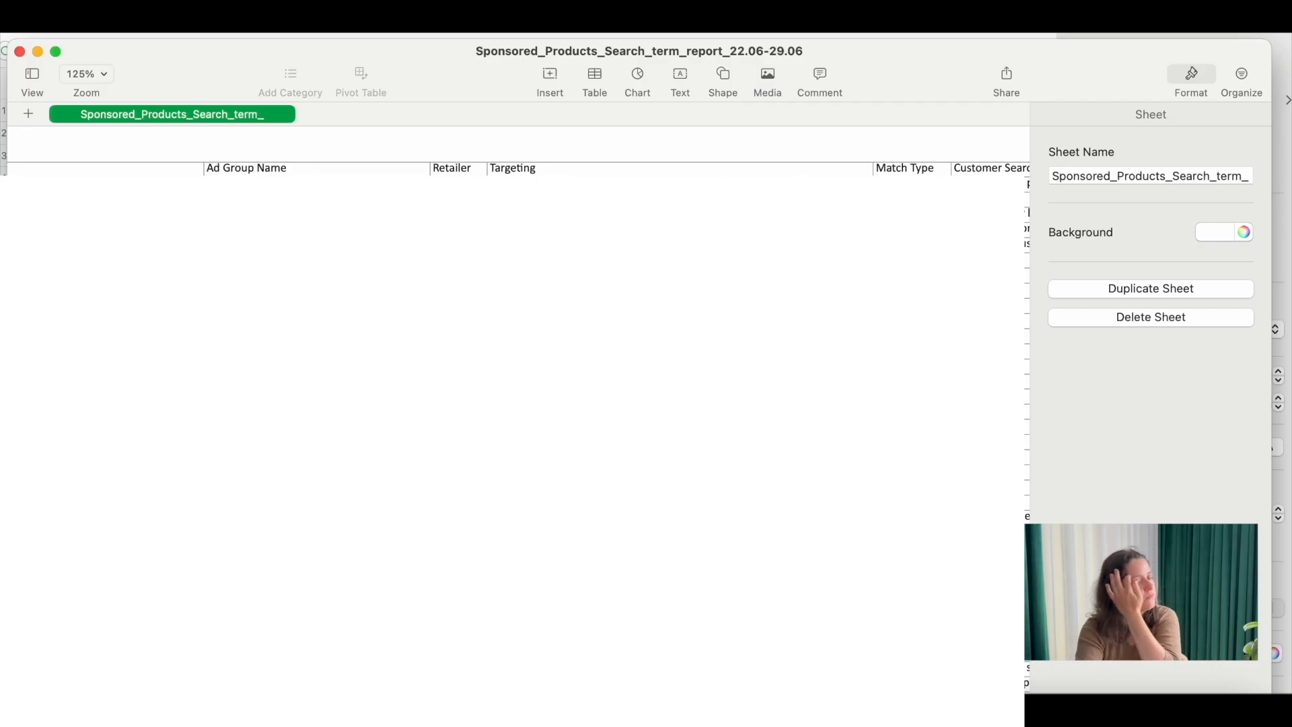
scroll(518, 404, right, 20)
scroll(757, 223, right, 20)
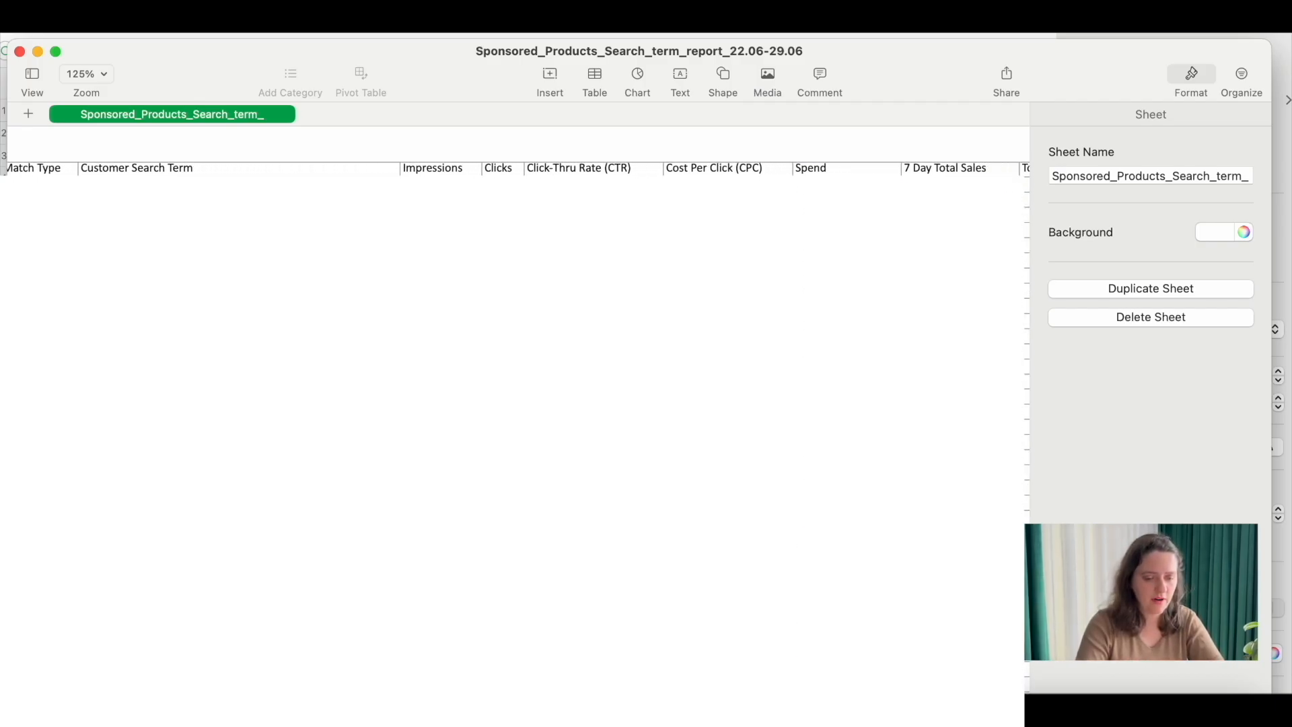
click(793, 173)
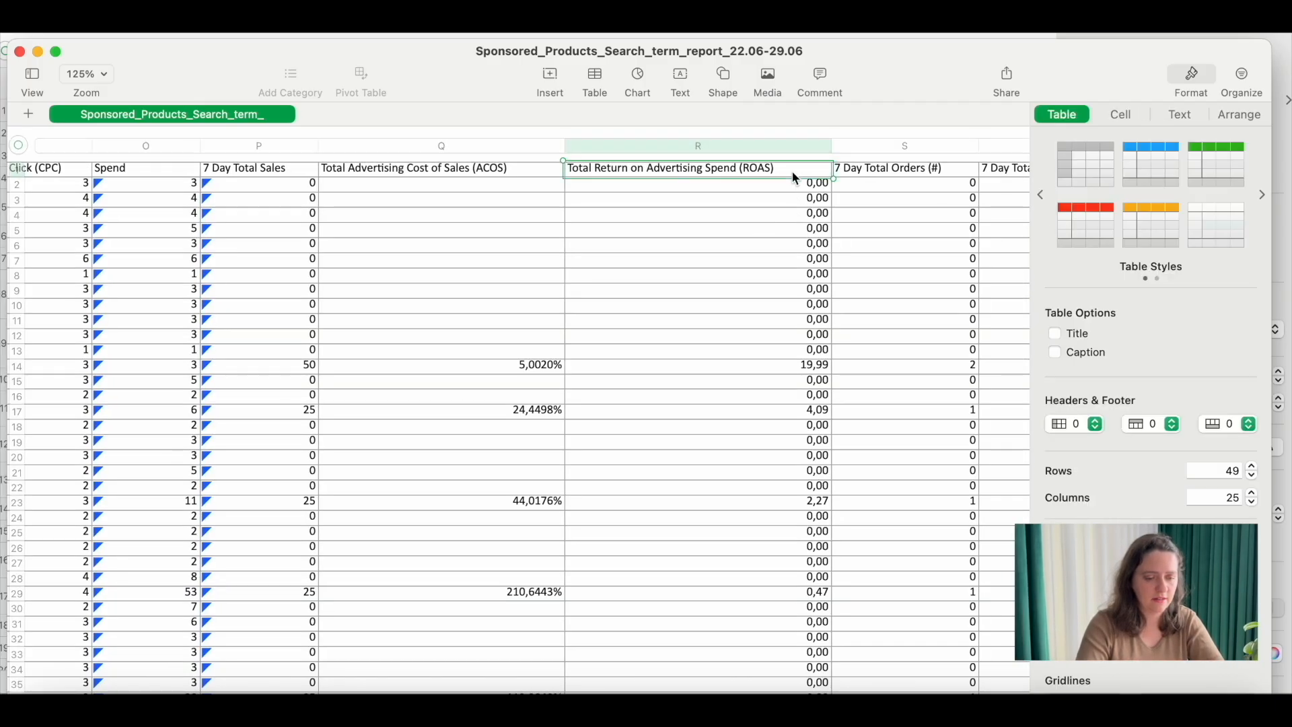
click(821, 148)
click(825, 151)
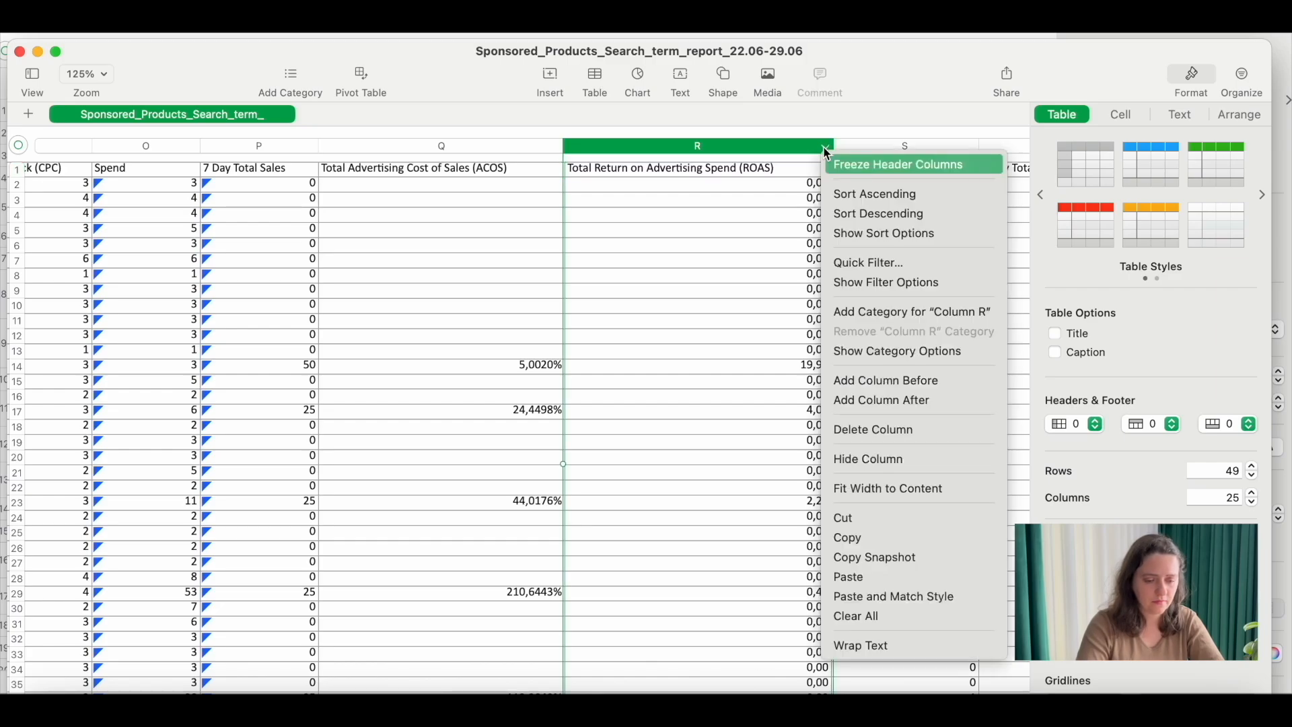
click(848, 212)
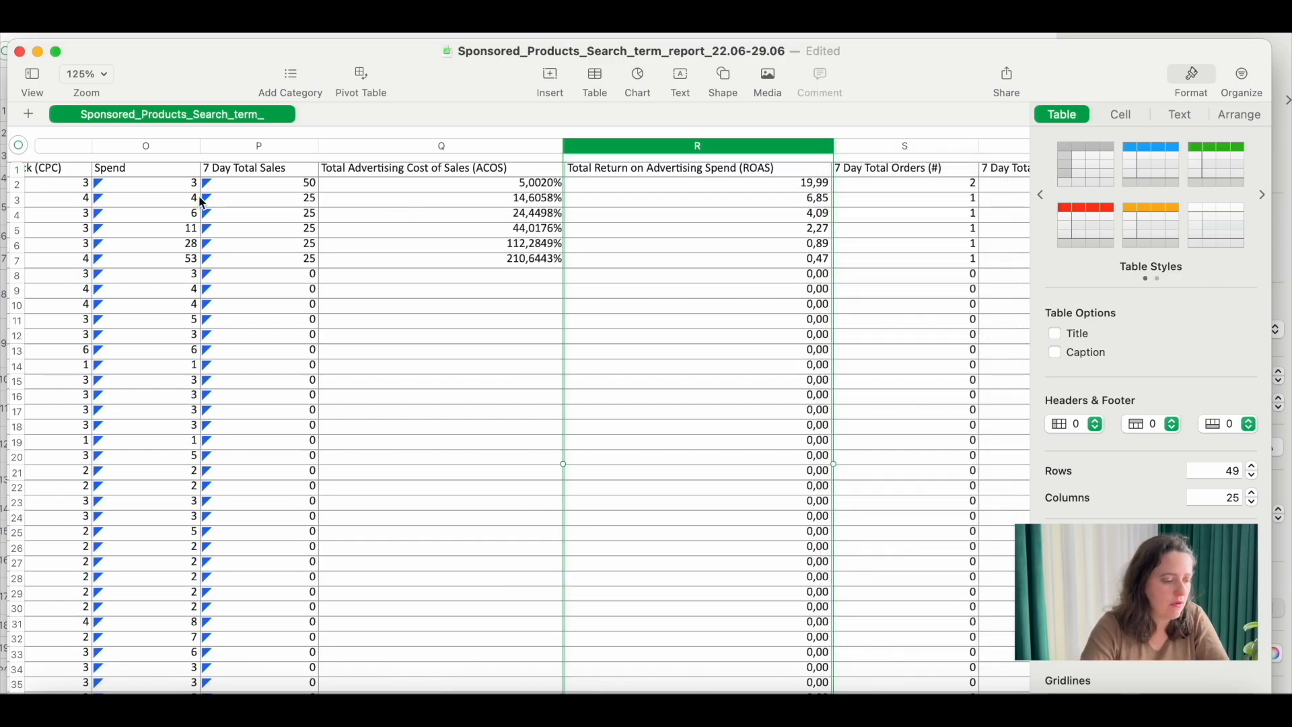
Highlight rows 2 to 5, the search terms with the highest ROAS, with a light green color fill
drag(20, 192, 40, 234)
scroll(483, 220, right, 10)
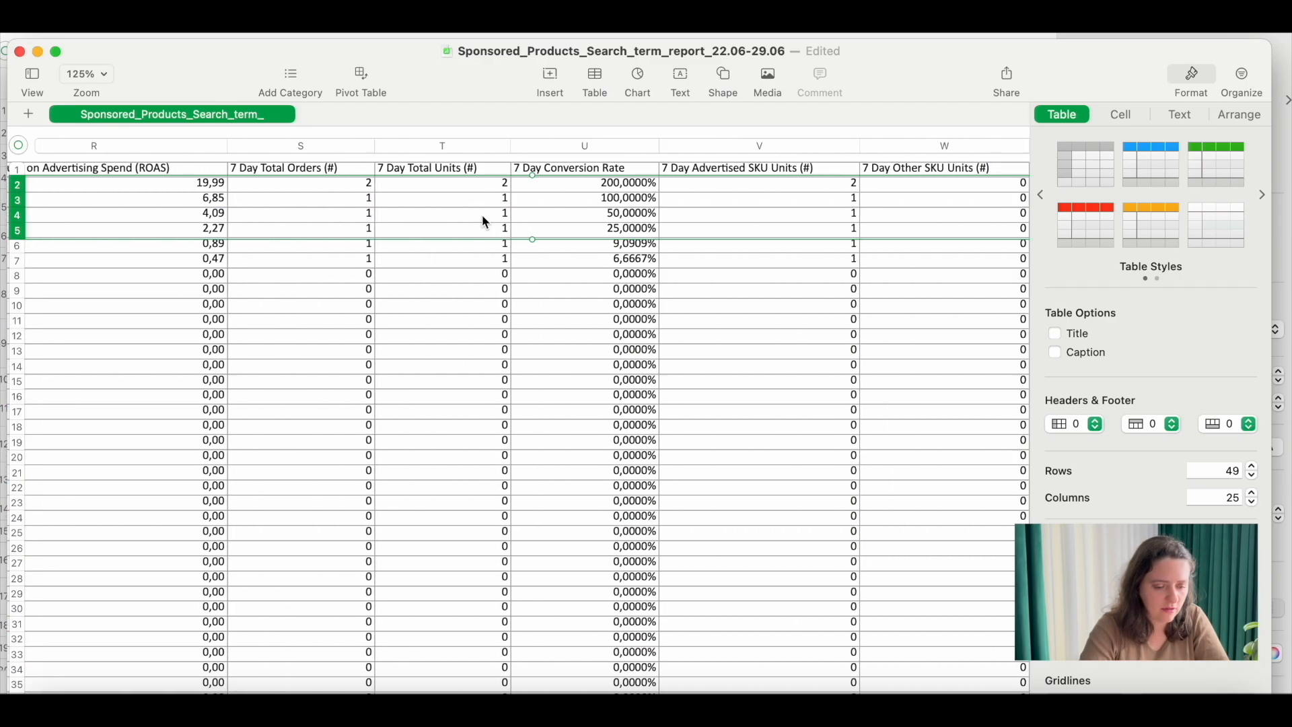
scroll(485, 223, right, 5)
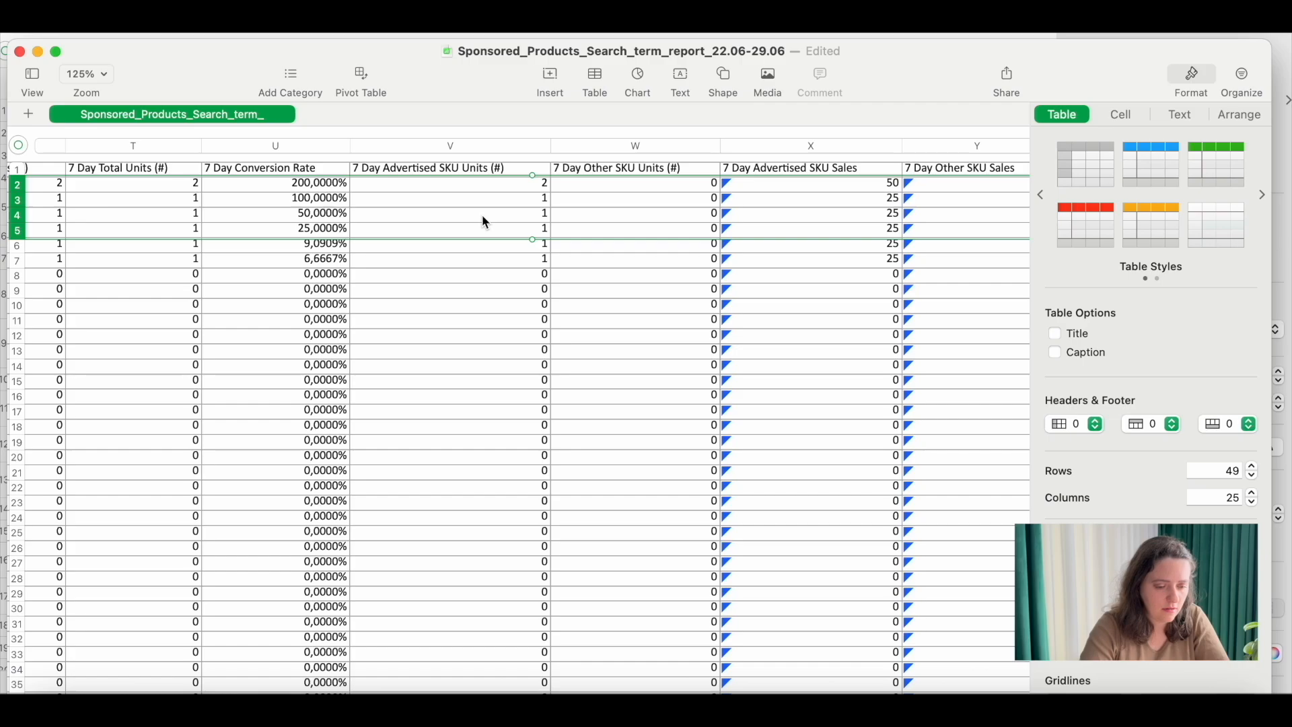
scroll(484, 221, left, 10)
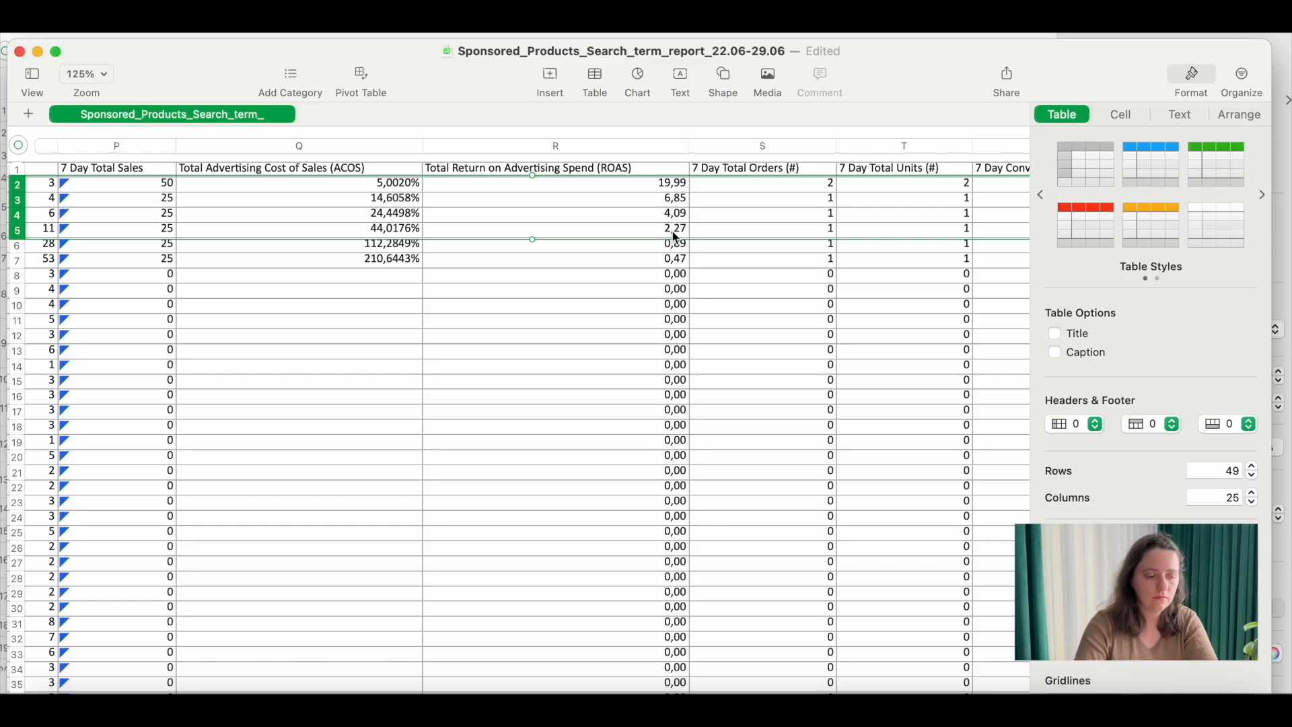
click(1117, 116)
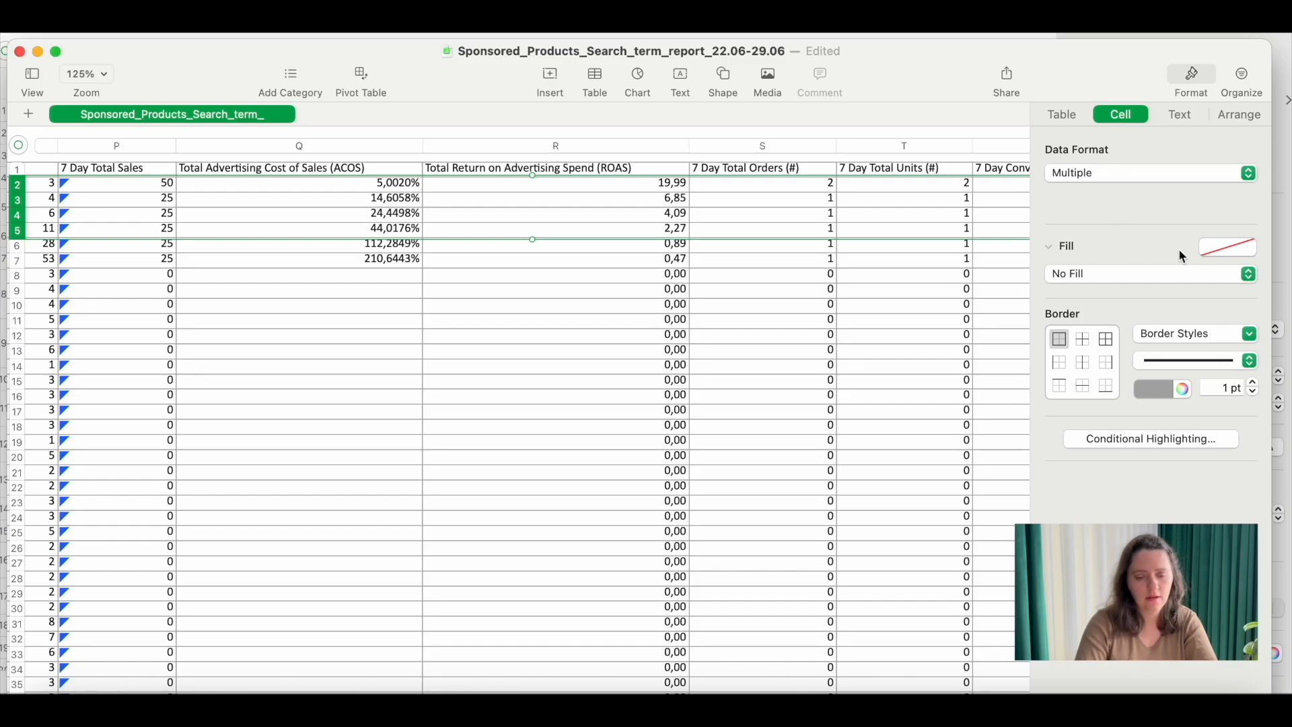
click(1239, 270)
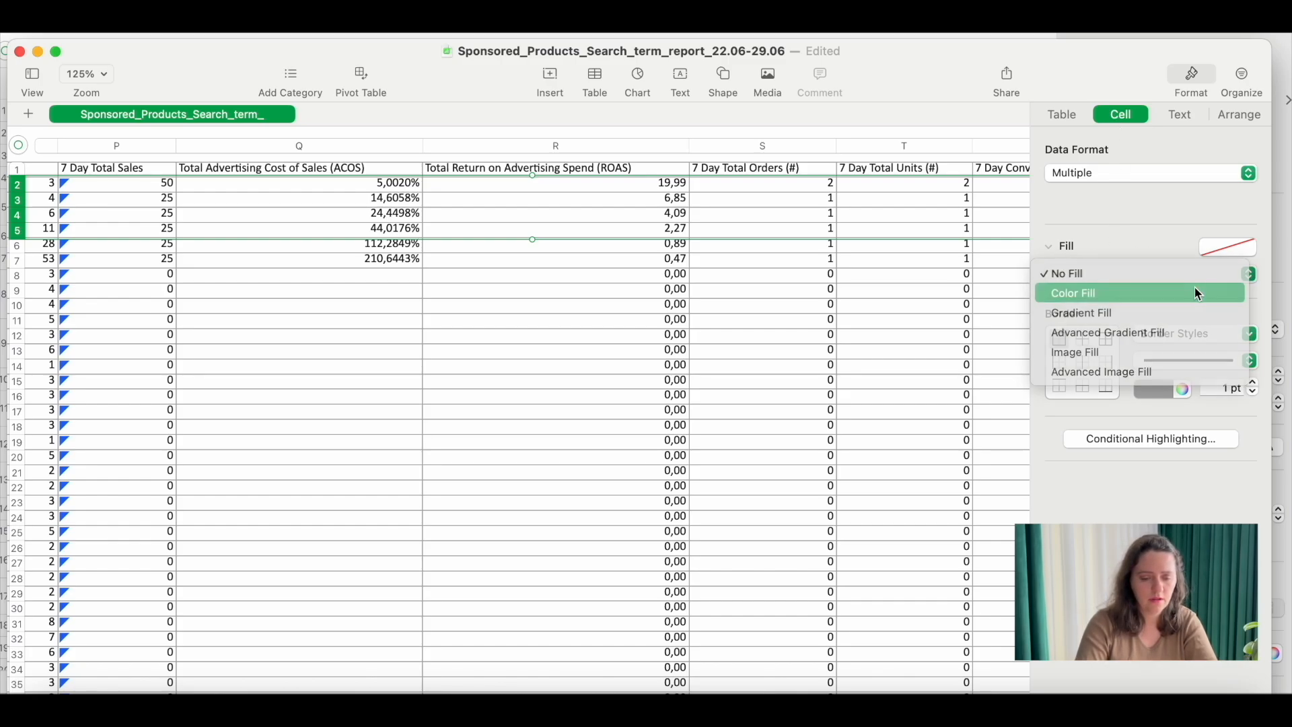
click(1195, 292)
click(1225, 248)
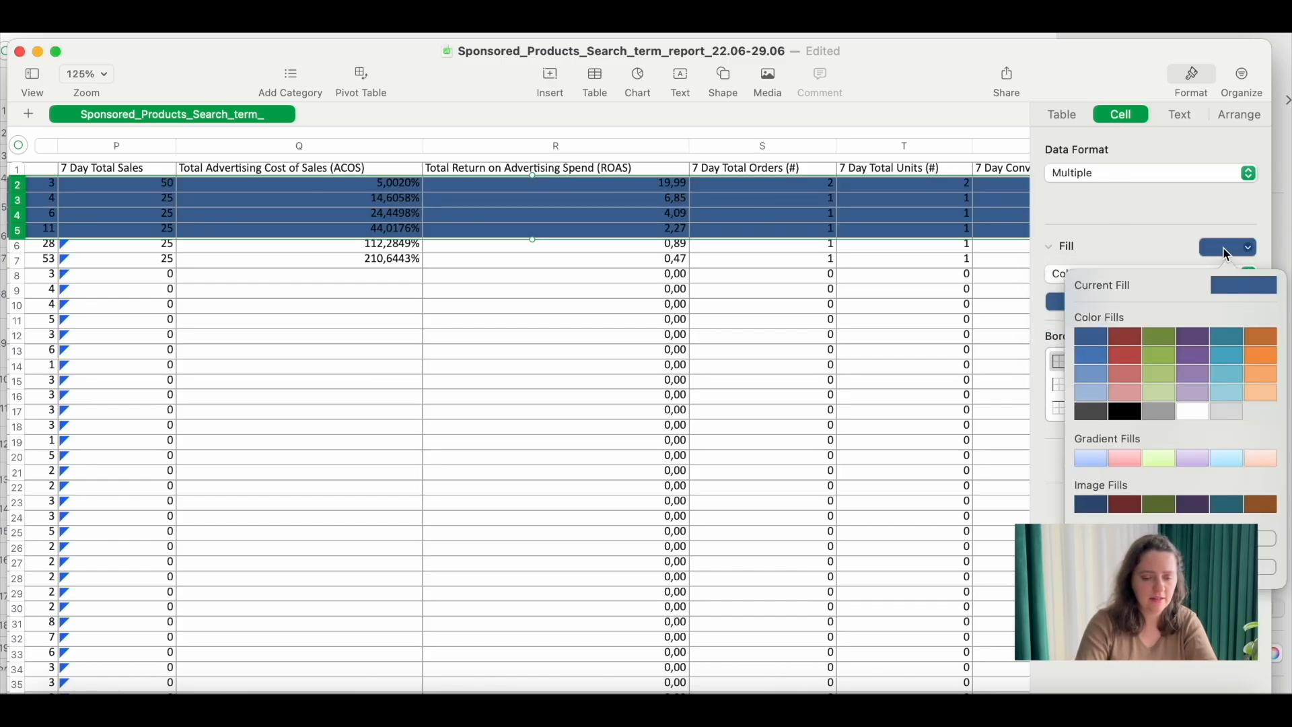
click(1179, 372)
click(592, 201)
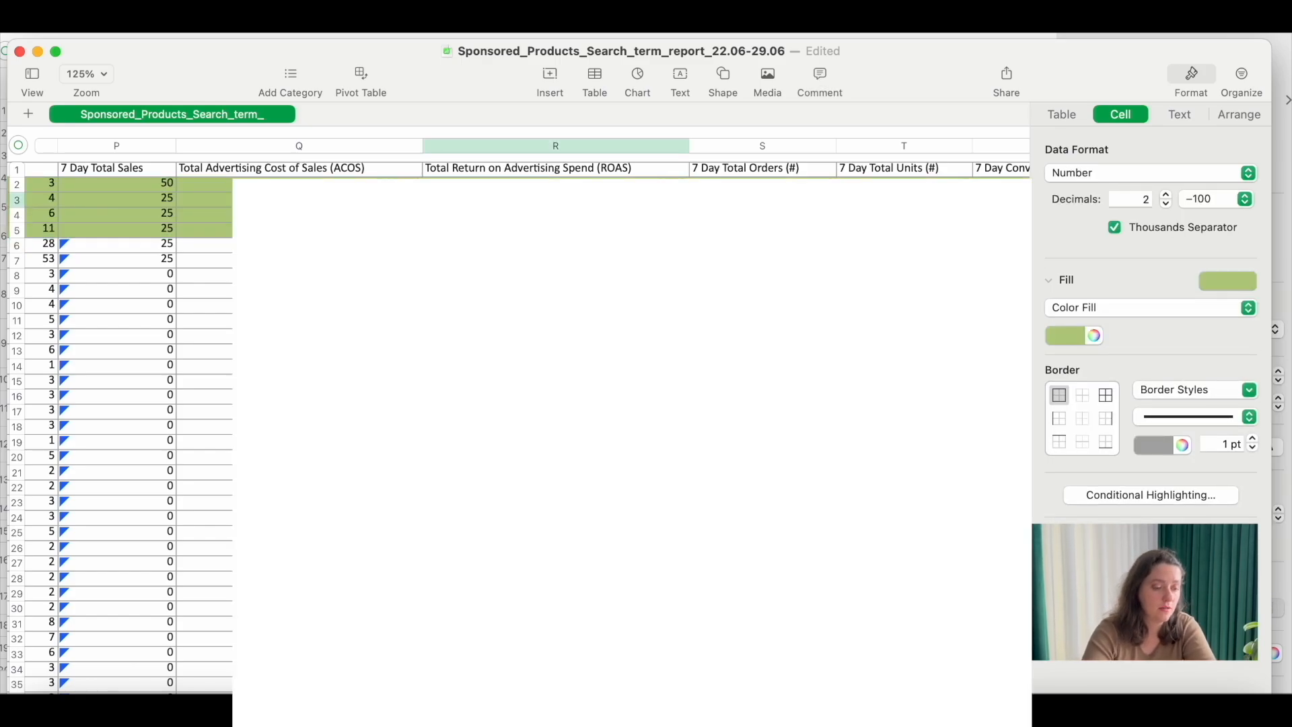
Review the targeting, match type and customer search terms across the report's rows
scroll(128, 404, left, 10)
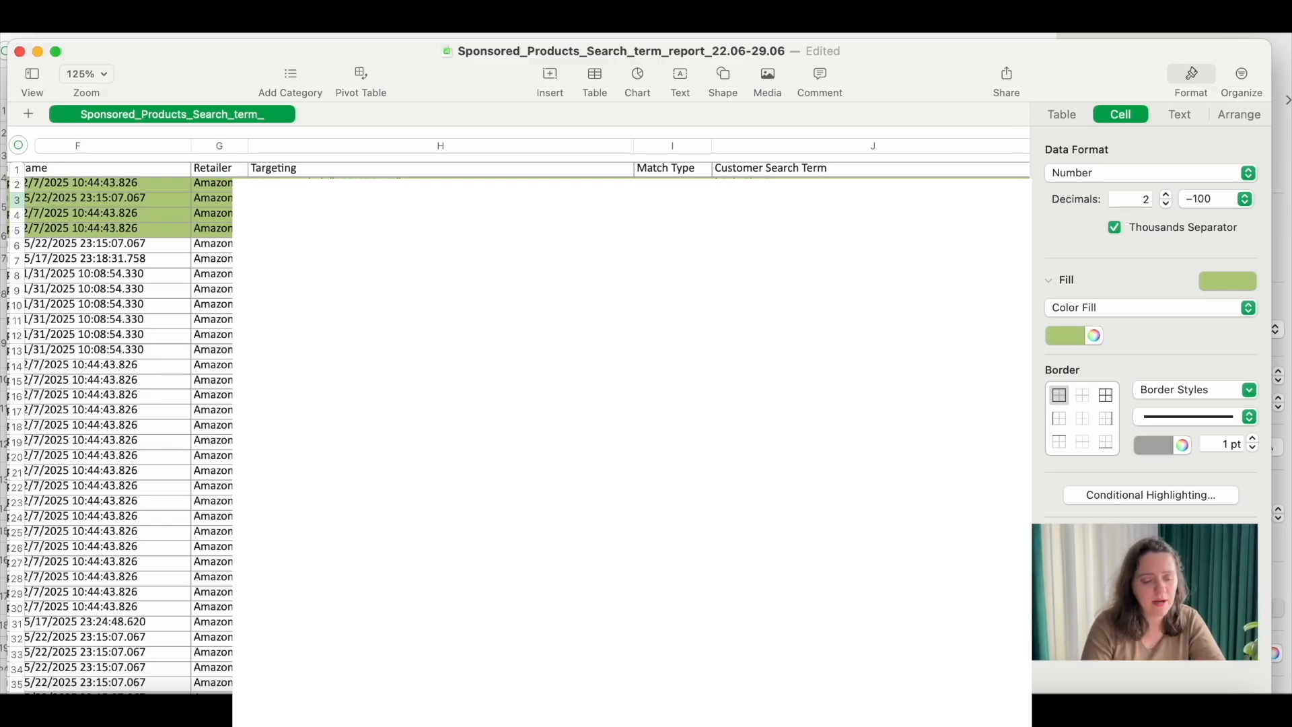
scroll(128, 404, down, 15)
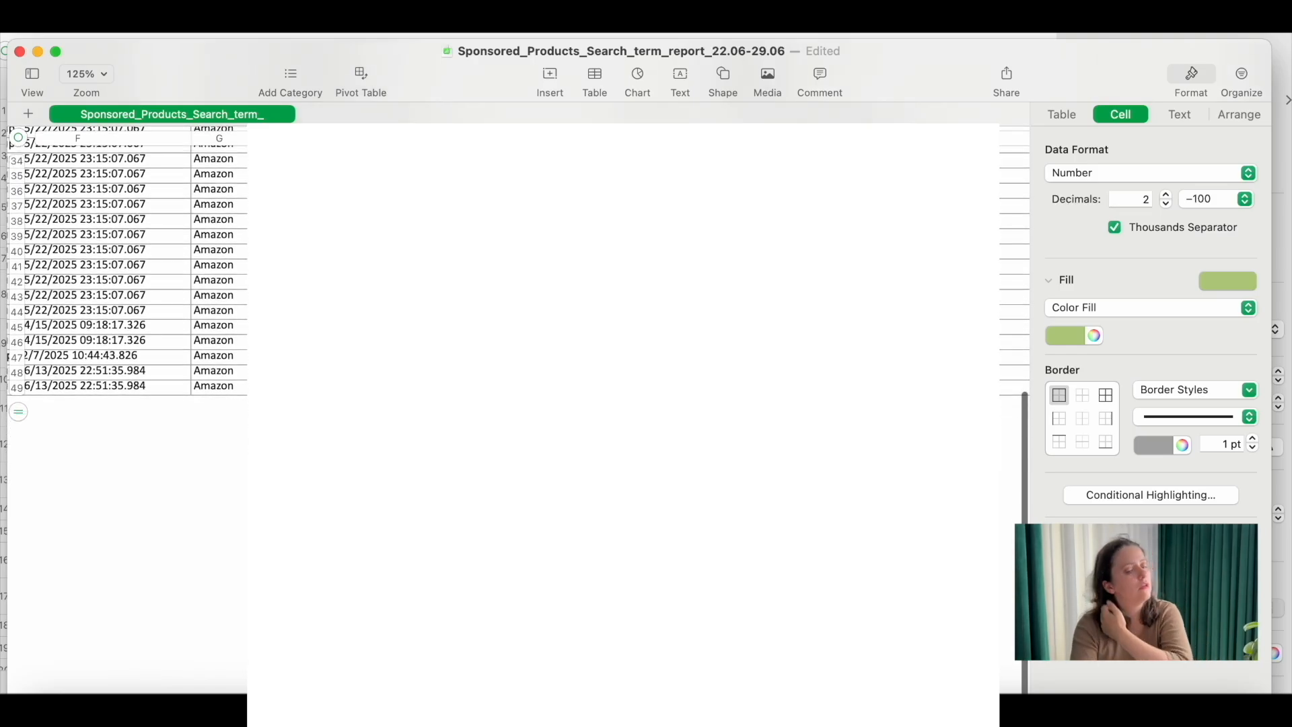
scroll(127, 403, up, 15)
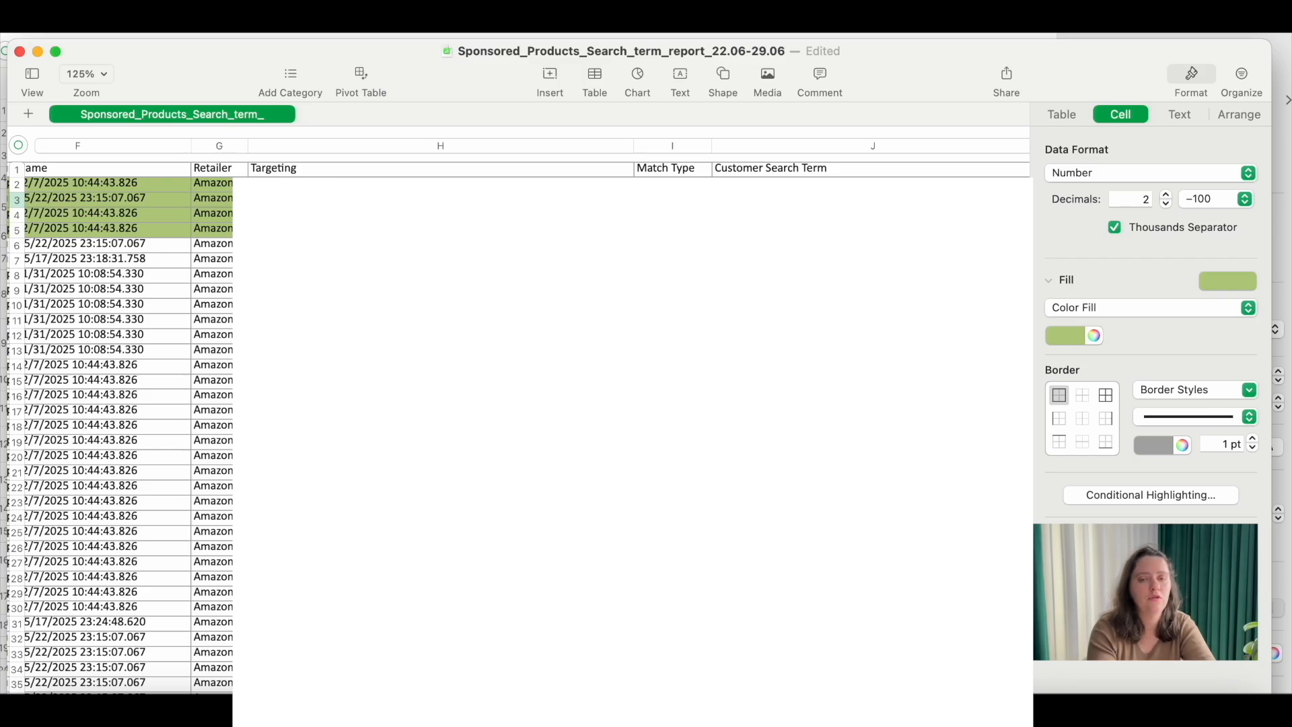
scroll(471, 404, right, 3)
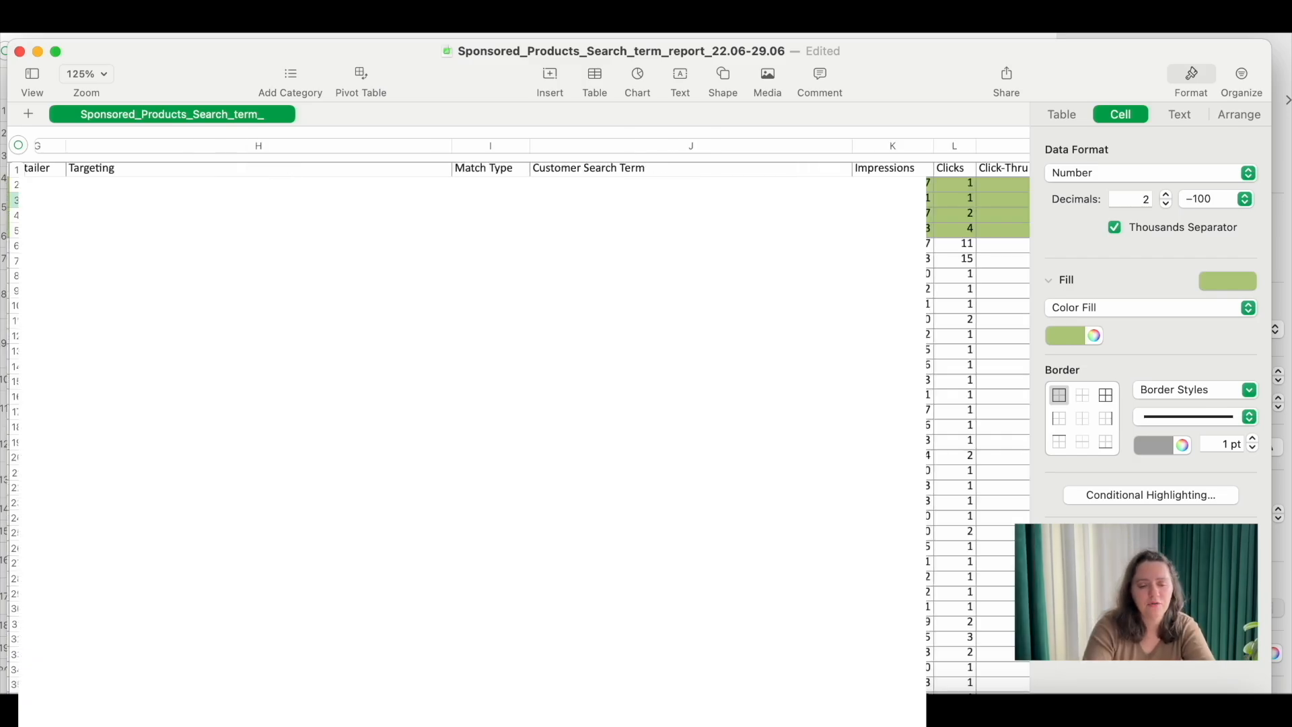
scroll(528, 411, right, 1)
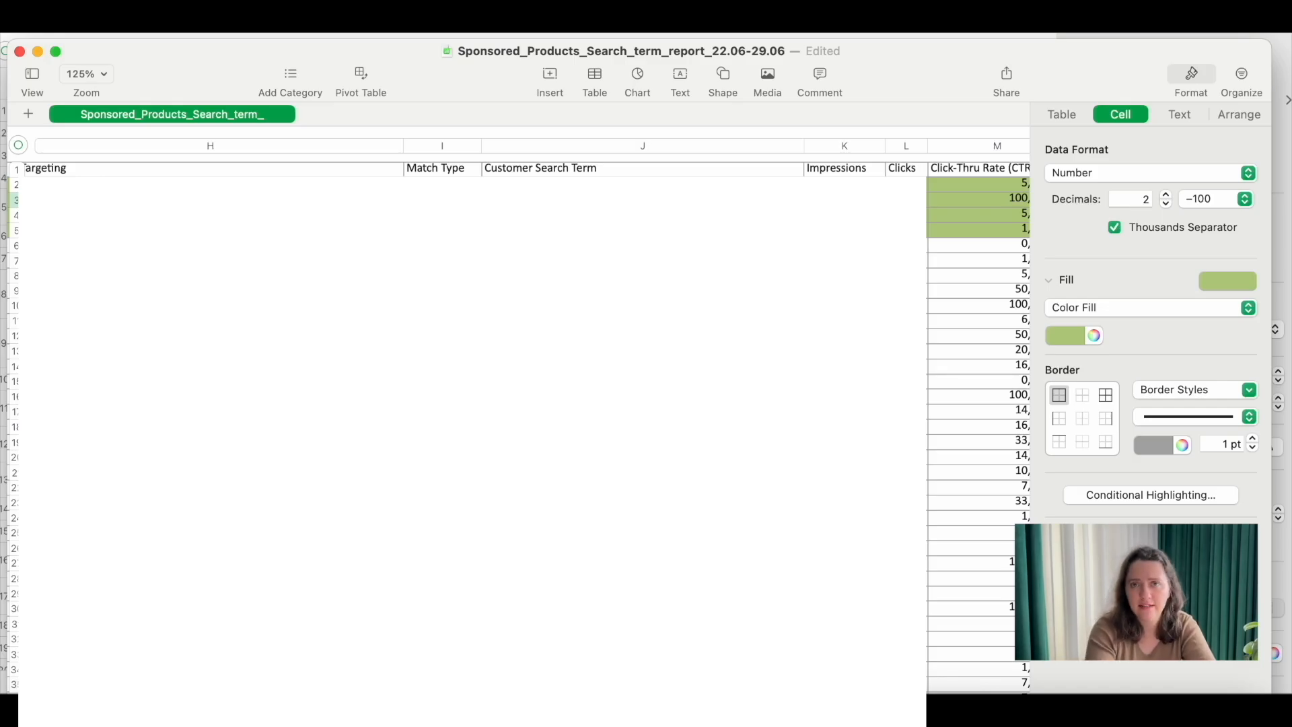
Show the Cost Per Click (CPC) values of the four green rows with two decimals
scroll(525, 404, right, 10)
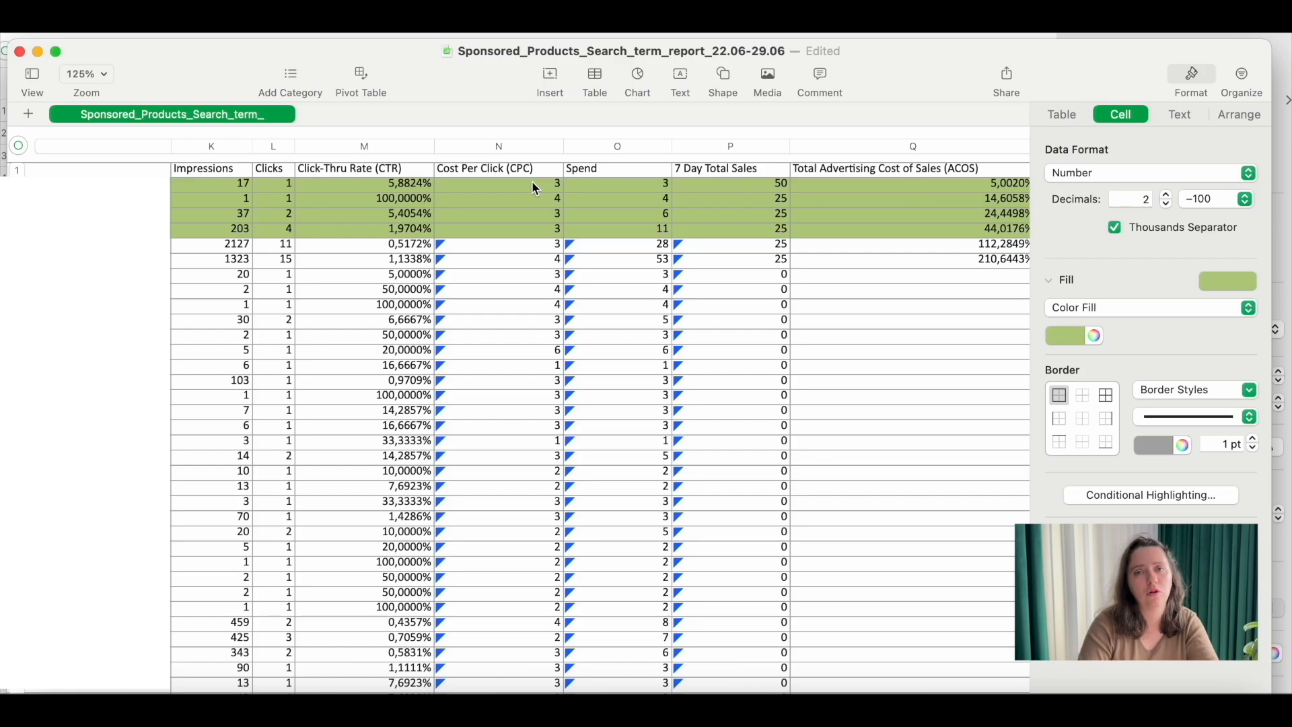
click(543, 188)
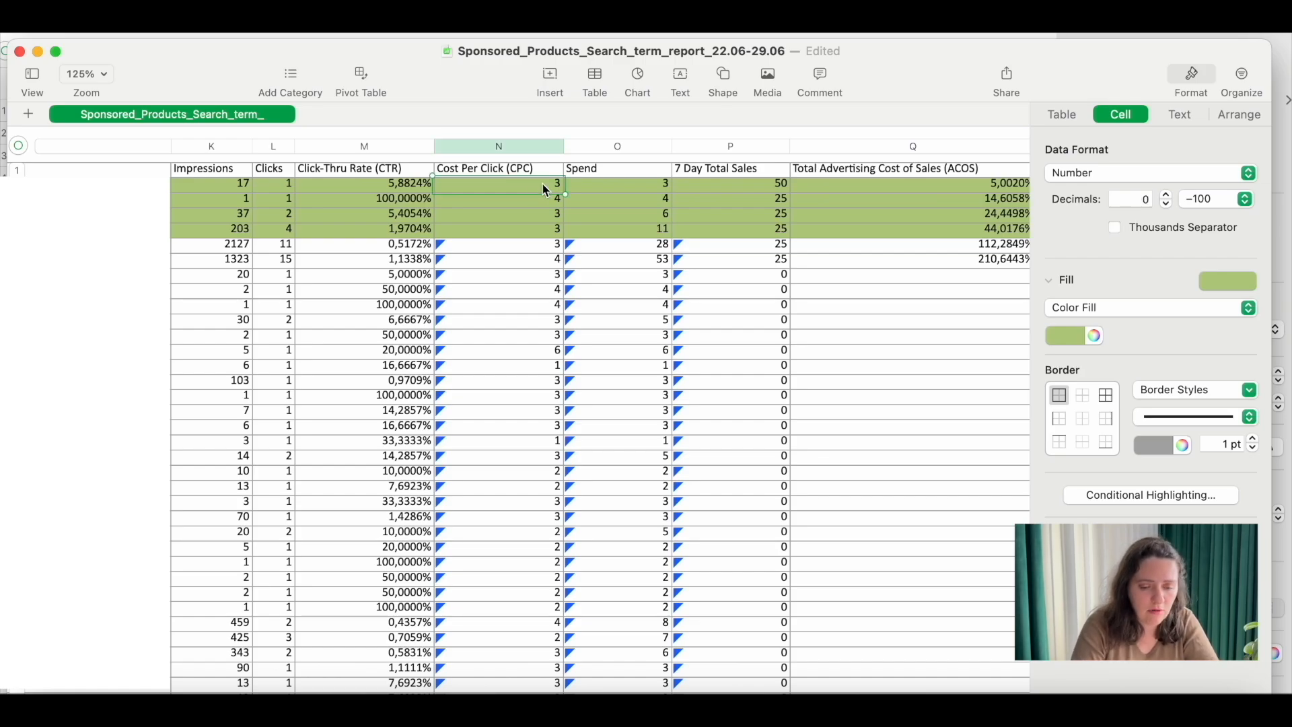
click(1166, 195)
click(1167, 195)
click(531, 199)
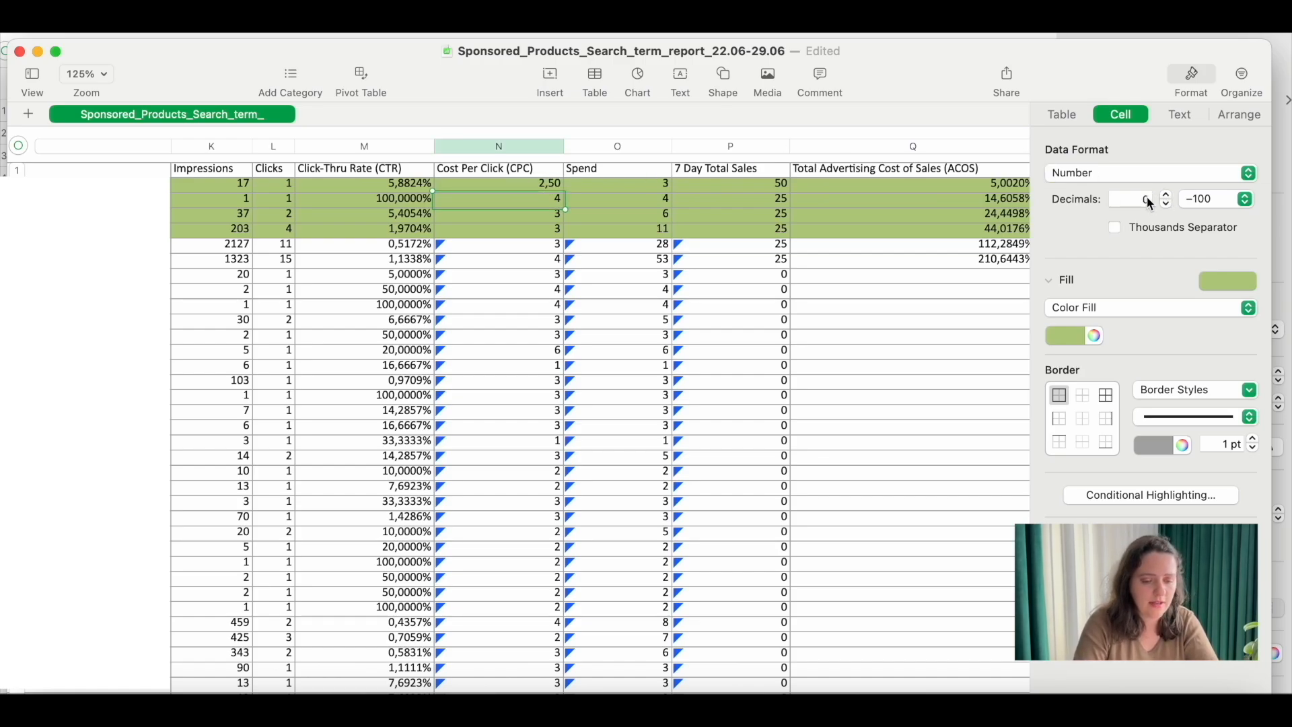
click(1164, 195)
click(1164, 195)
click(1163, 195)
click(1163, 203)
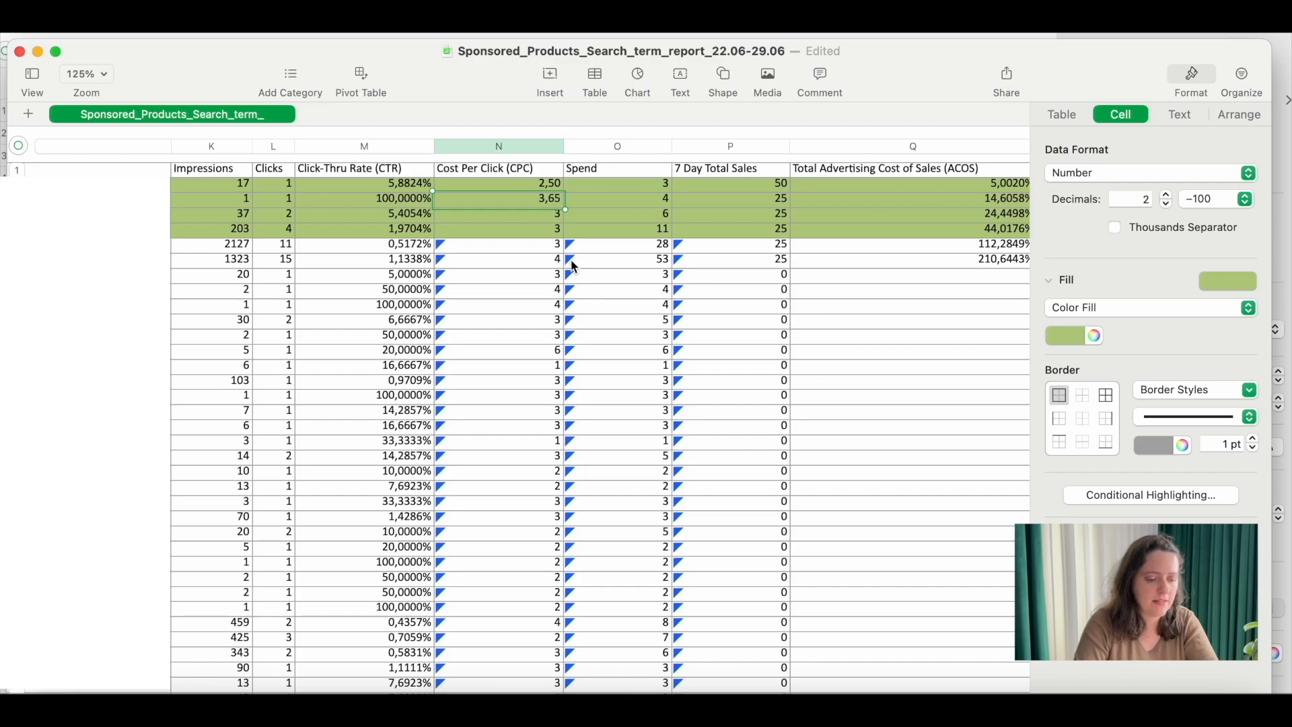
click(556, 217)
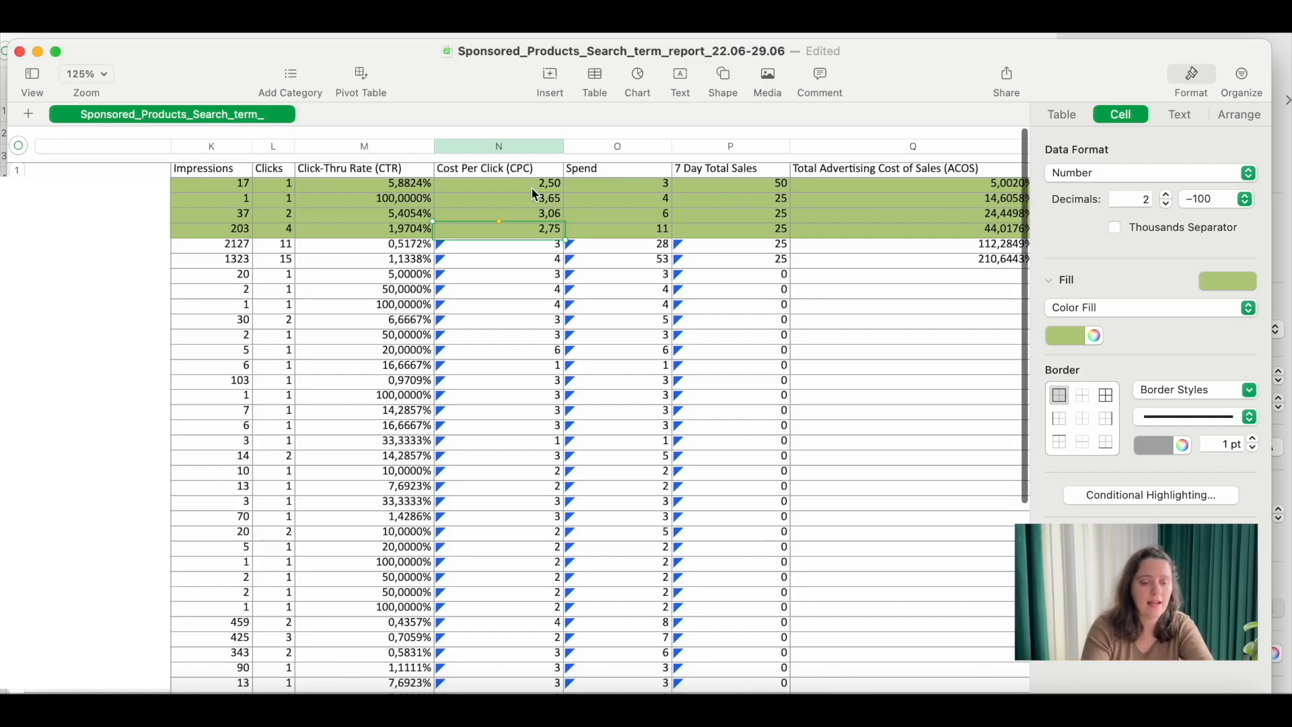
scroll(535, 195, right, 2)
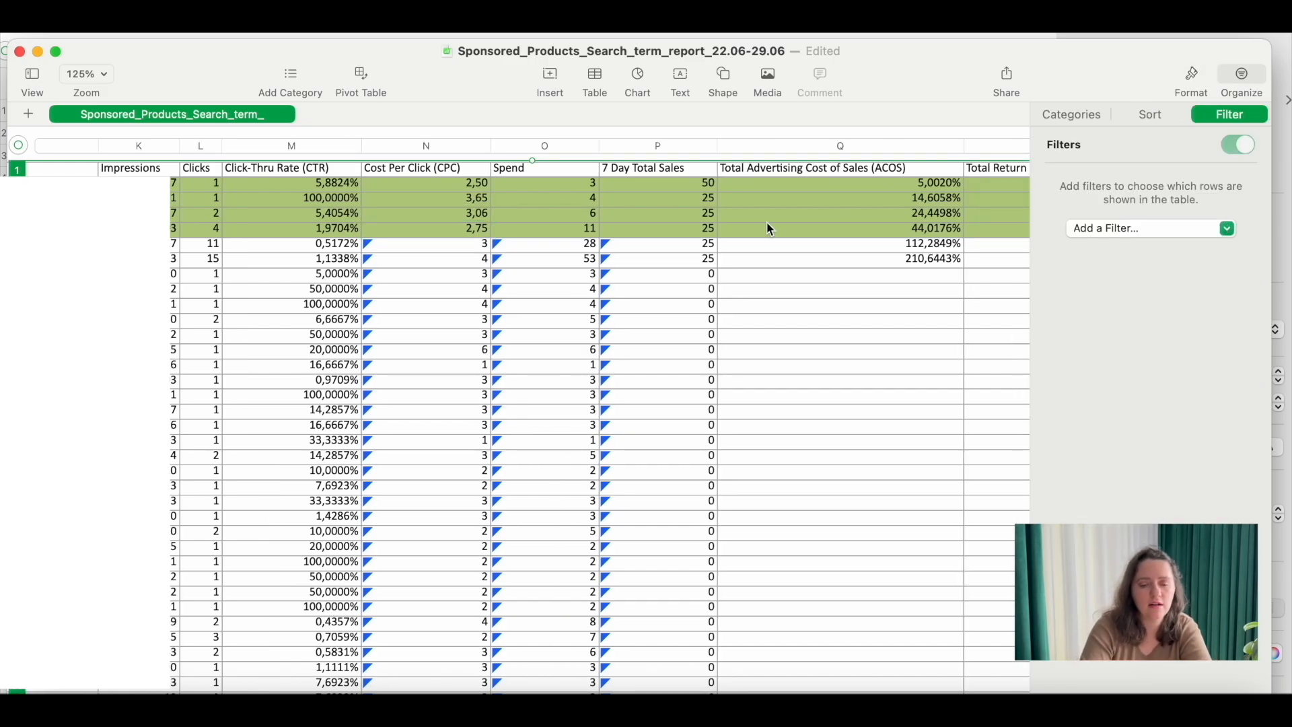
click(1212, 230)
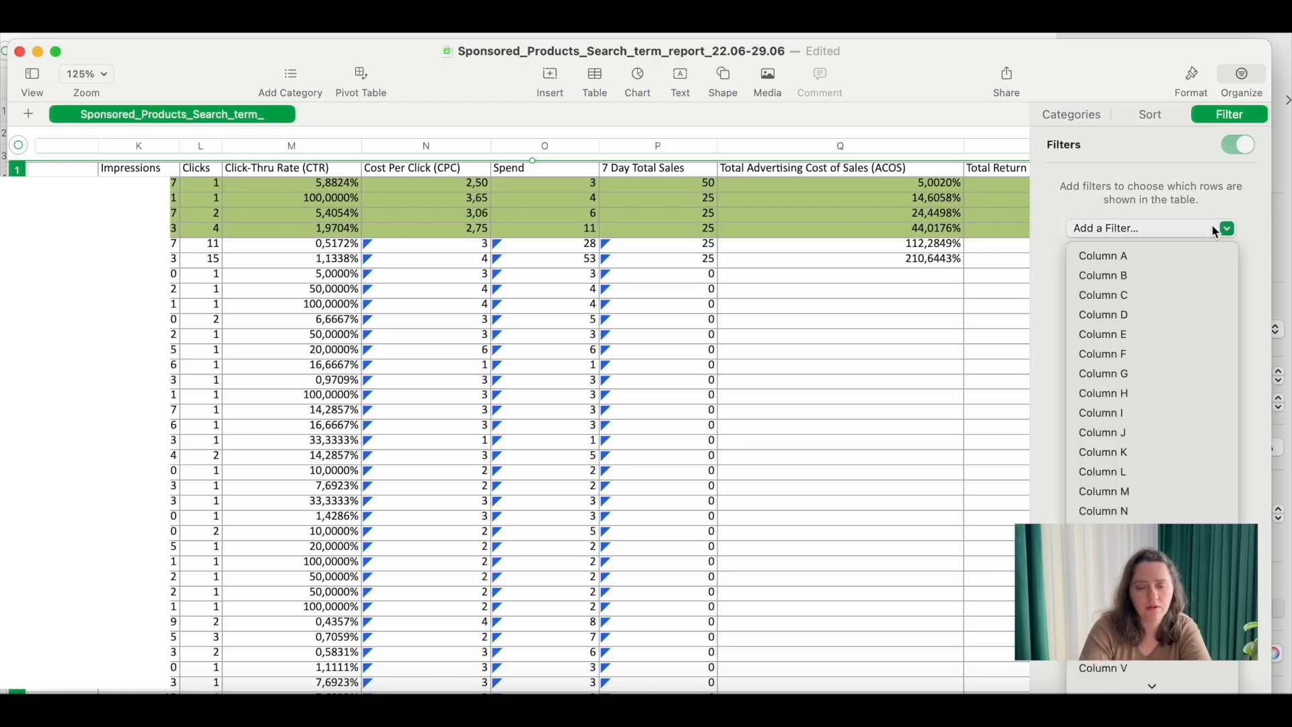
click(1251, 76)
click(1253, 77)
click(1254, 76)
click(1227, 232)
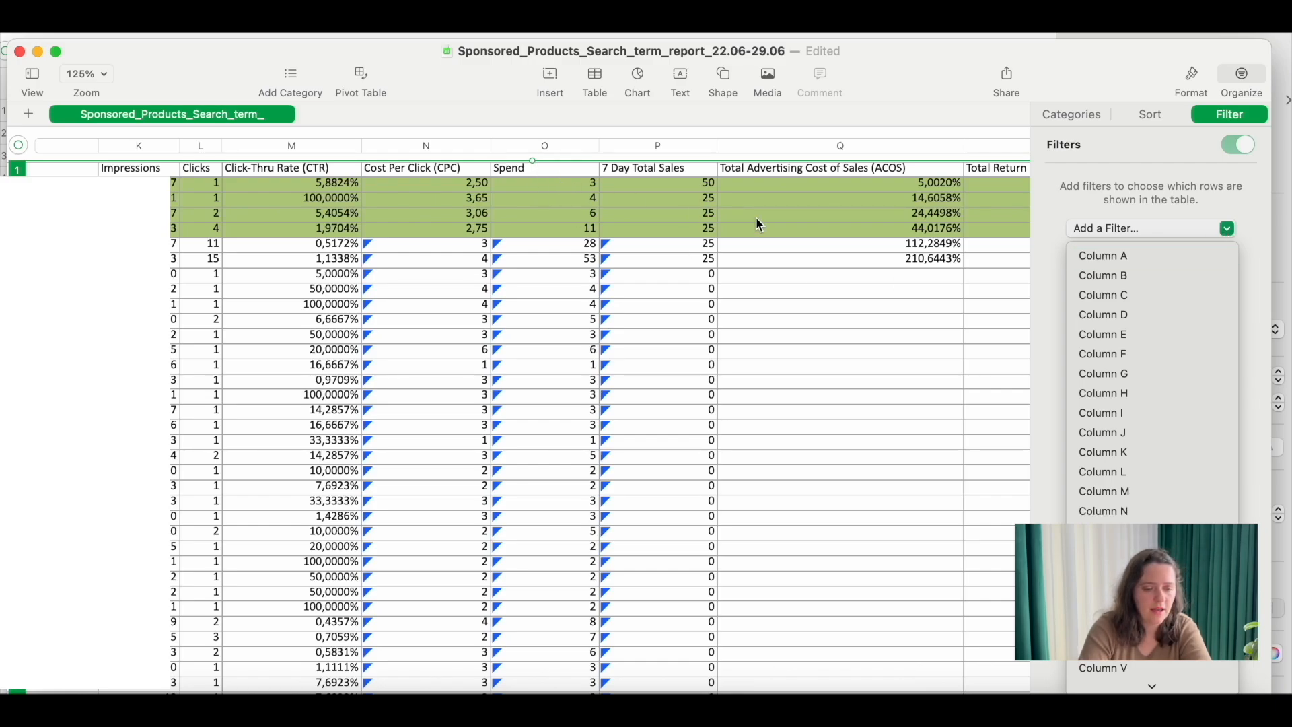
click(774, 273)
Filter the report table to rows whose Spend (column O) is greater than 15
scroll(797, 220, right, 10)
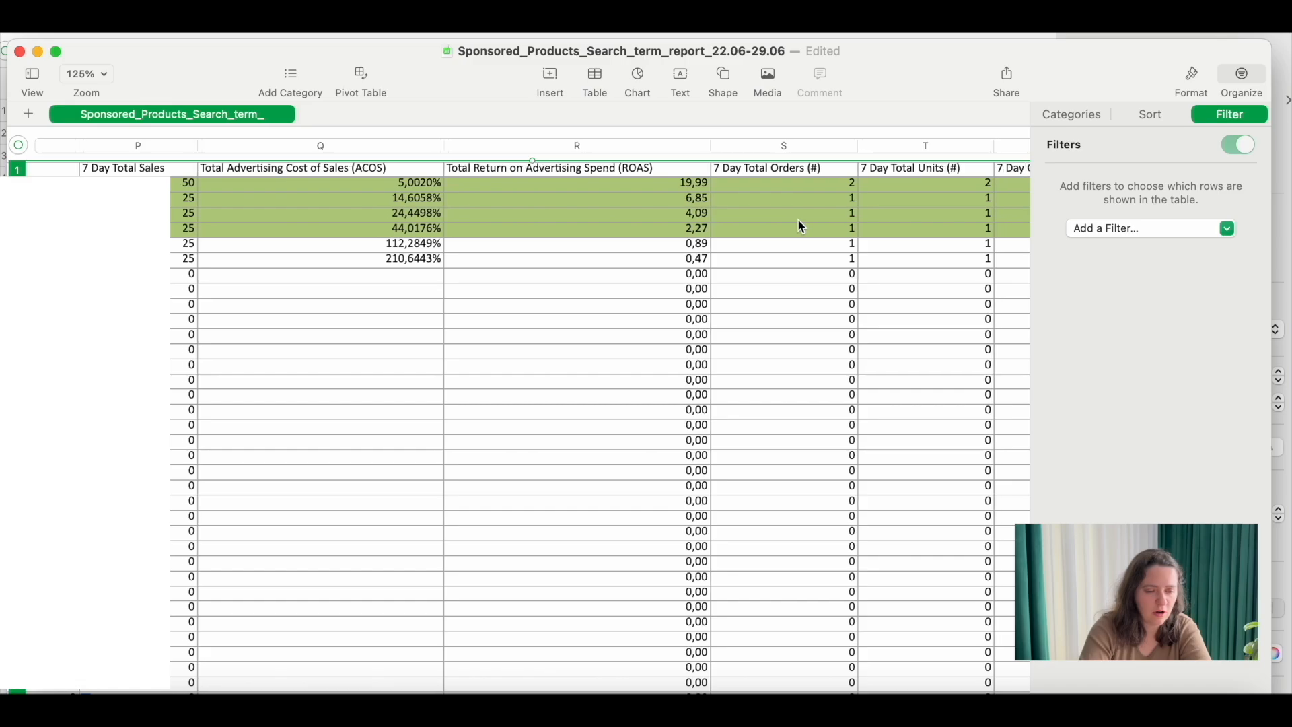
scroll(761, 211, left, 6)
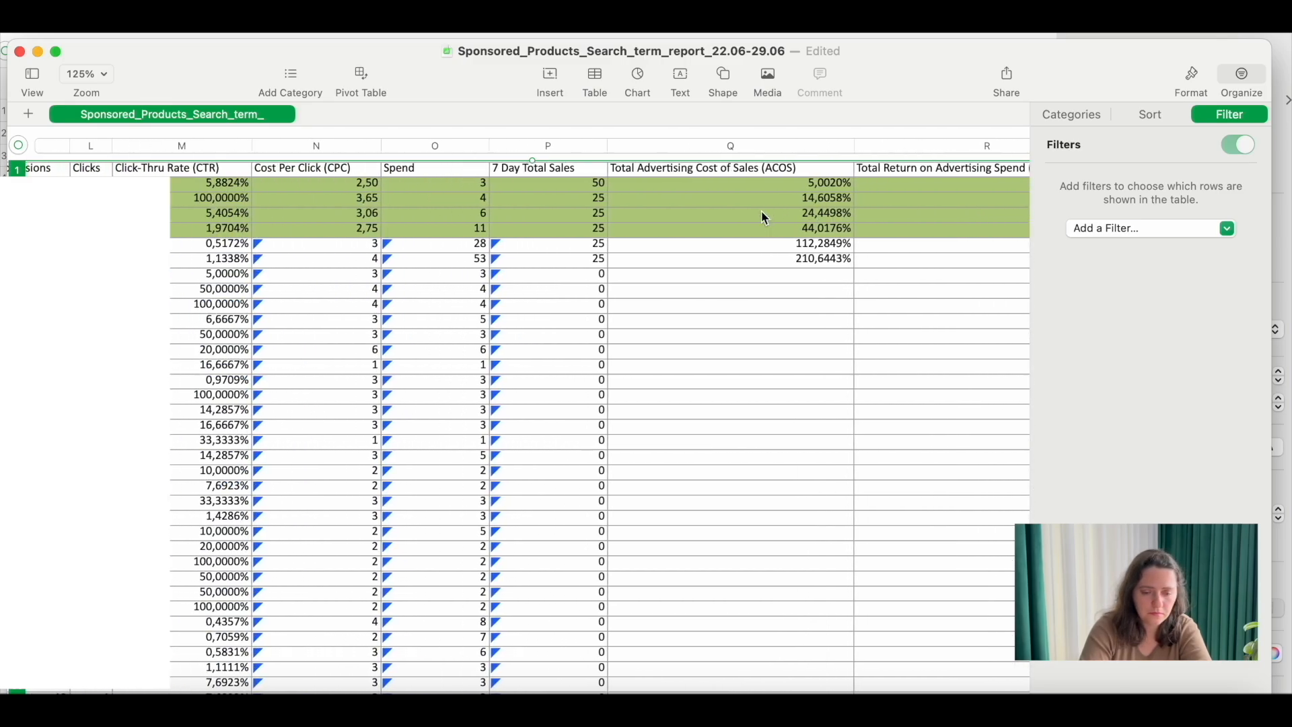
scroll(762, 212, left, 2)
click(1226, 228)
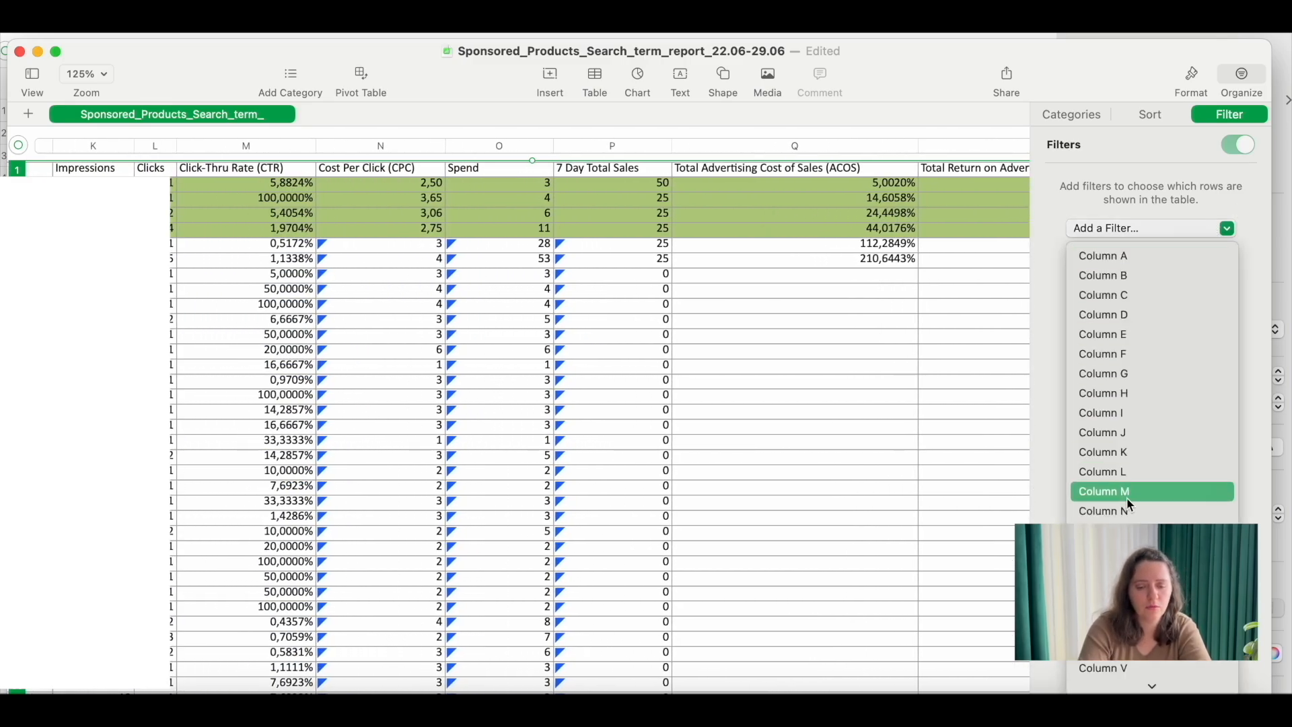
click(1130, 531)
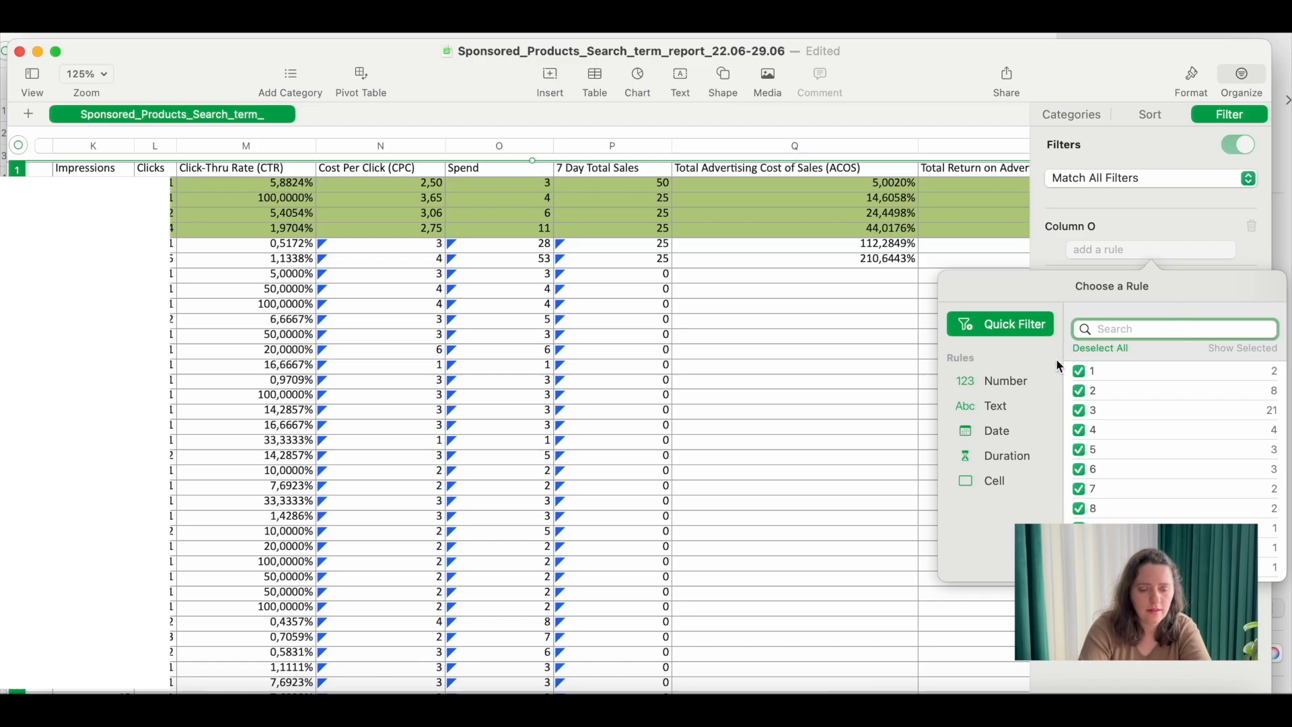
click(1009, 382)
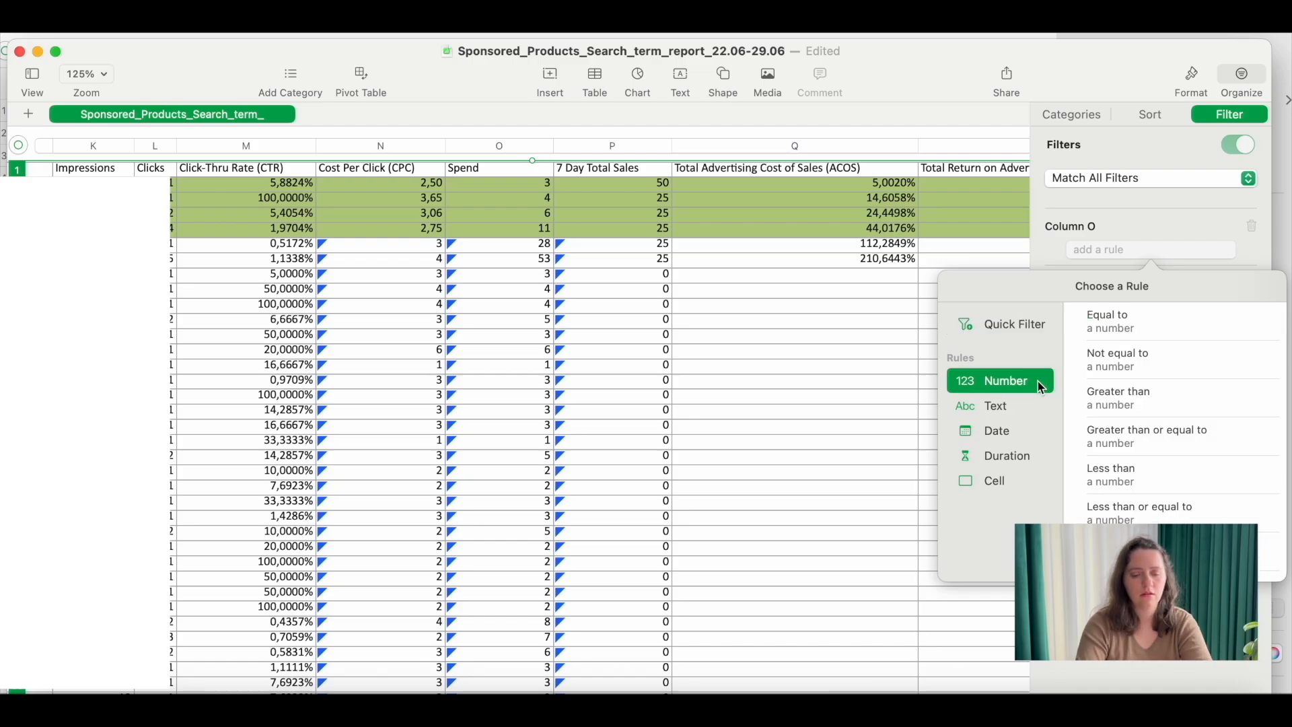
click(1148, 384)
text(10)
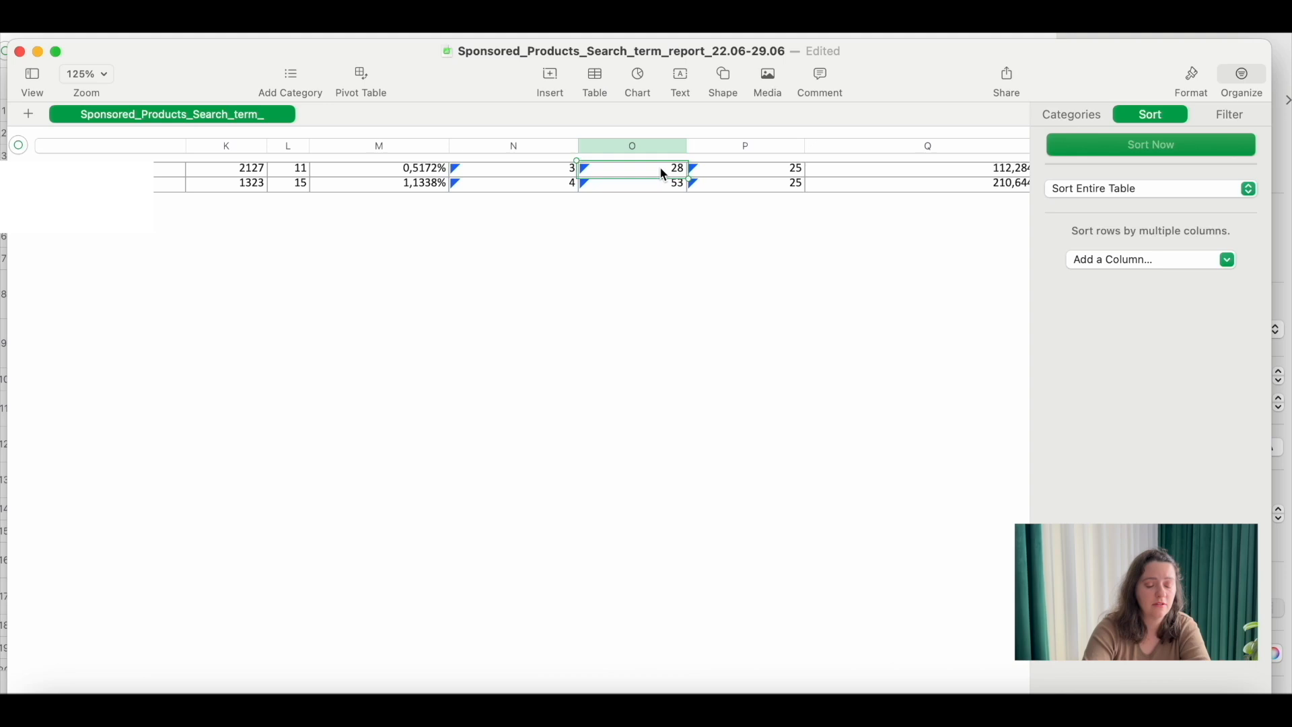
Add a second filter that keeps only rows whose ROAS (column R) is less than 2
scroll(663, 171, left, 4)
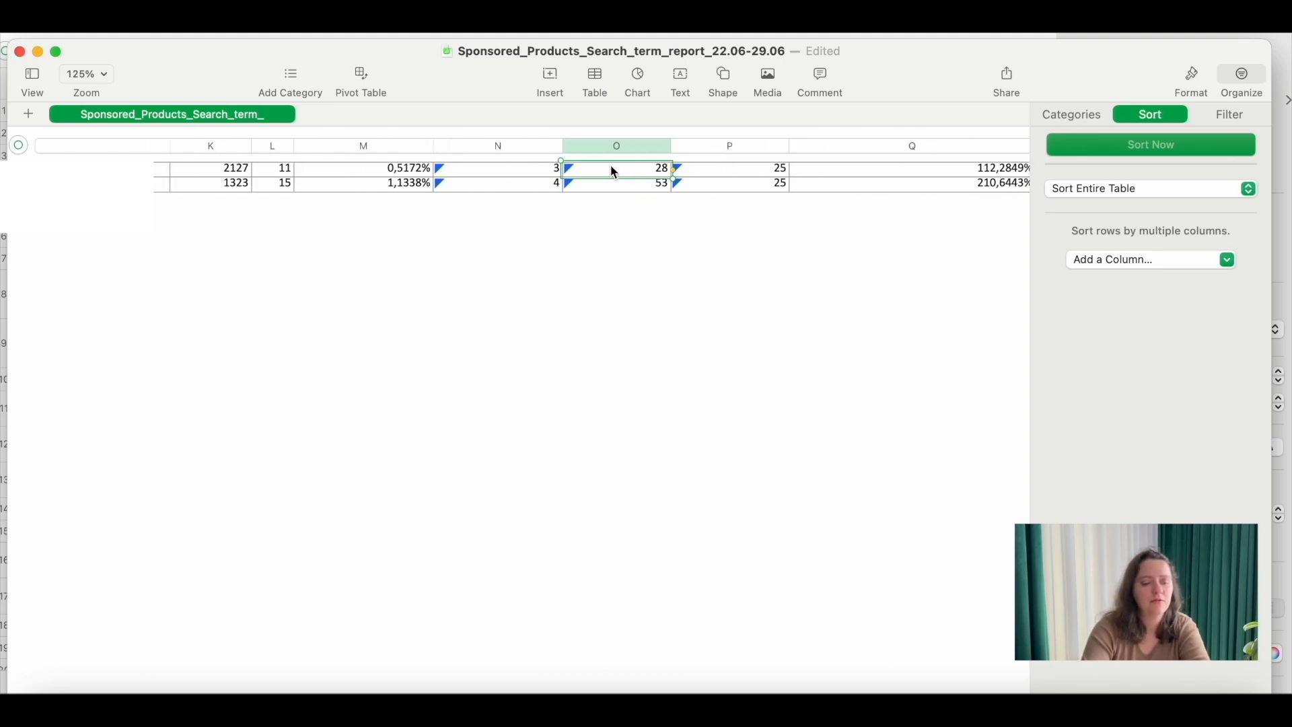
click(624, 193)
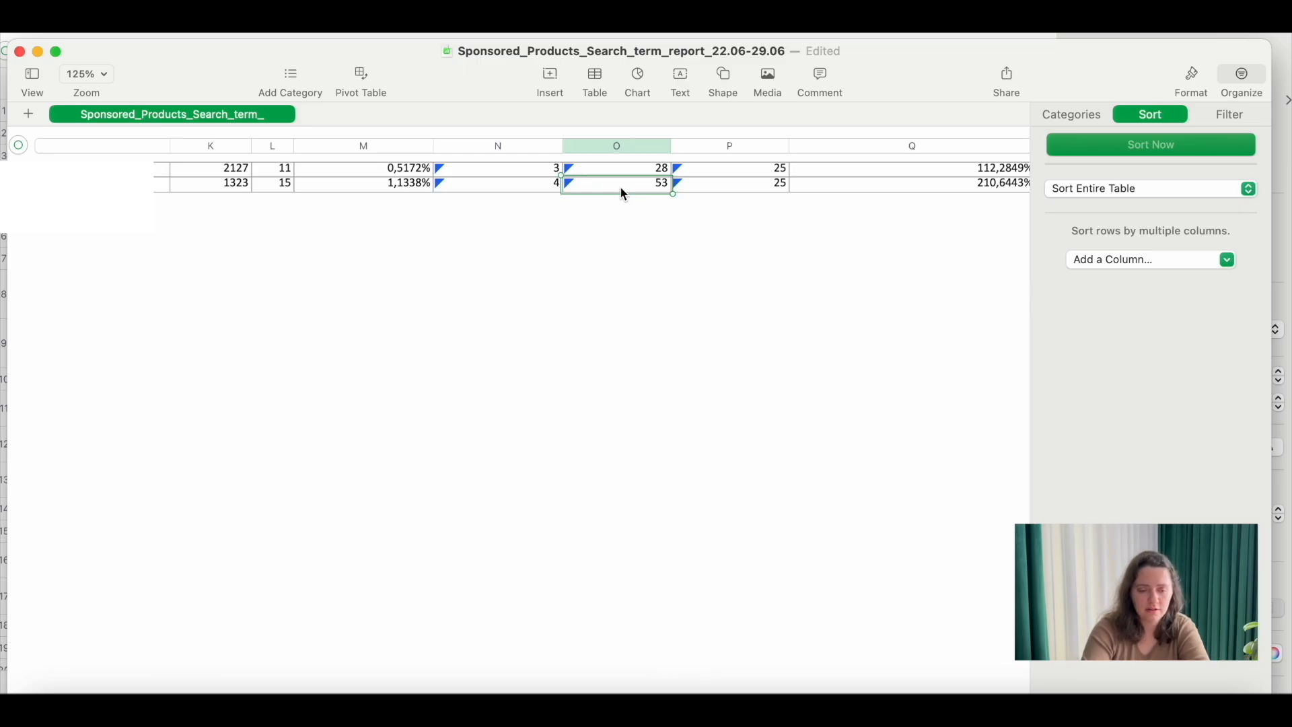
scroll(661, 178, right, 6)
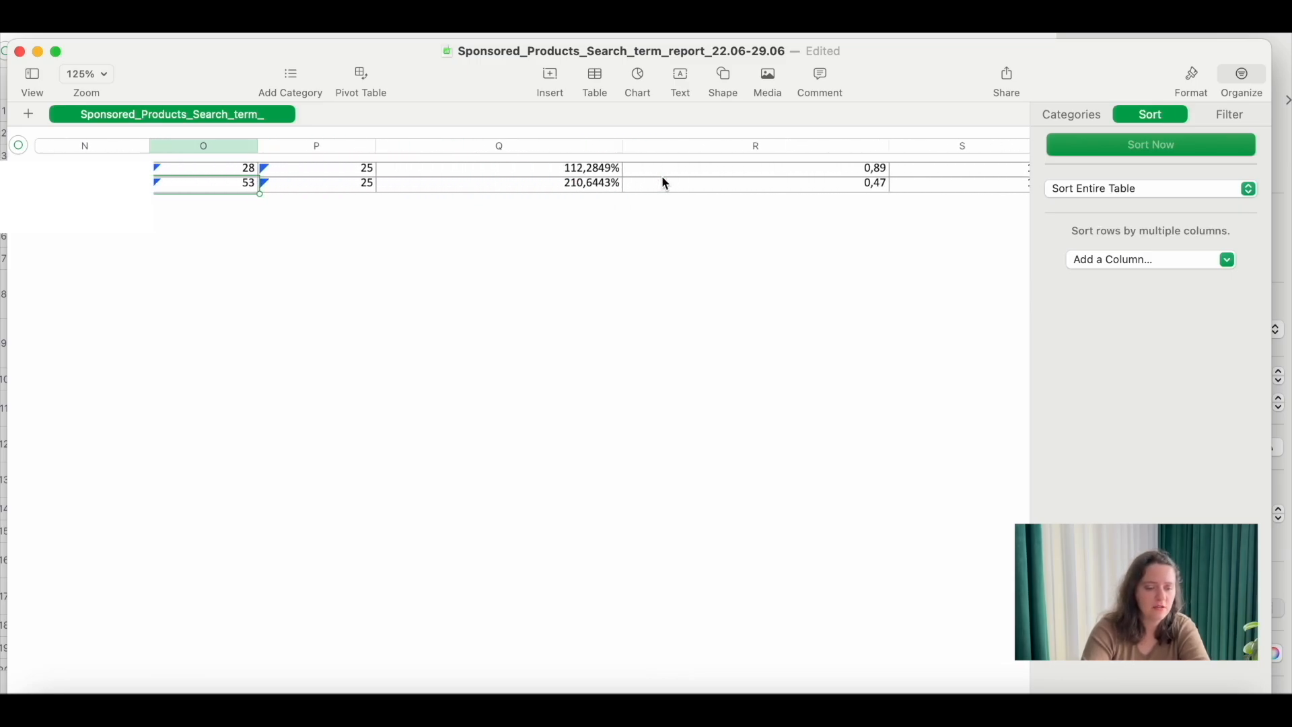
scroll(665, 183, right, 2)
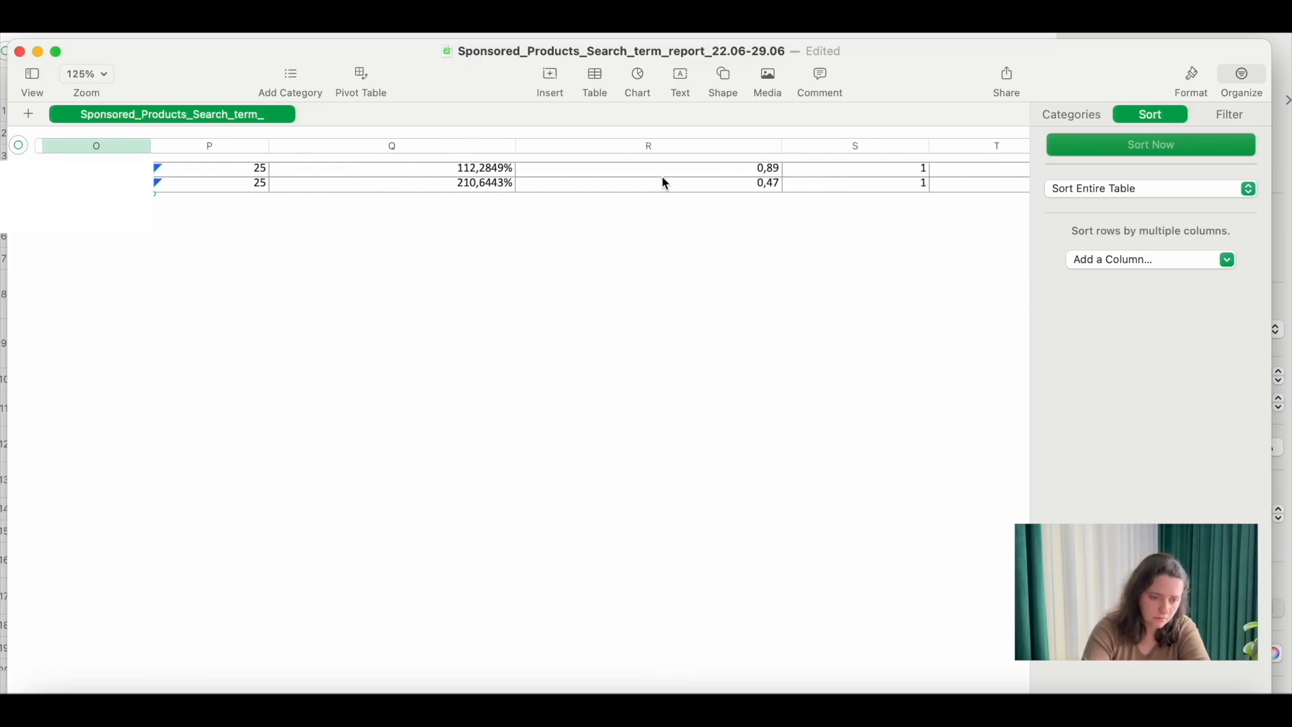
scroll(665, 183, right, 1)
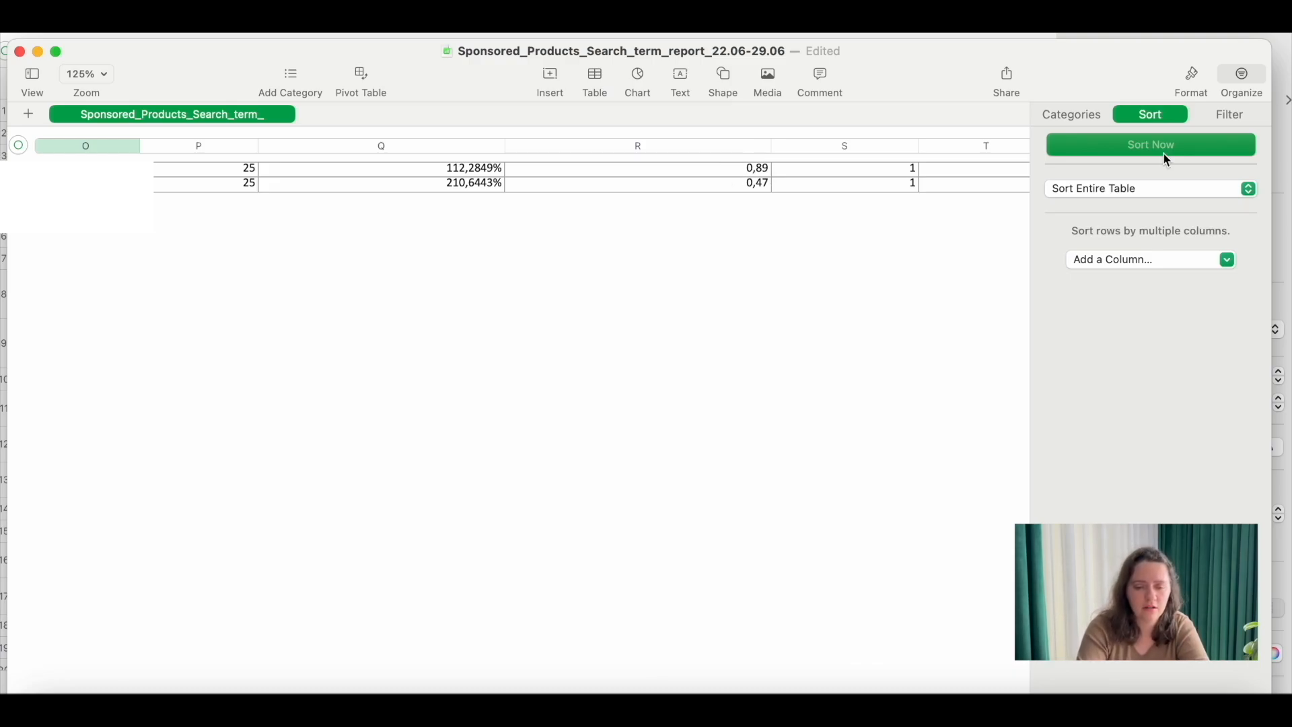
click(1238, 116)
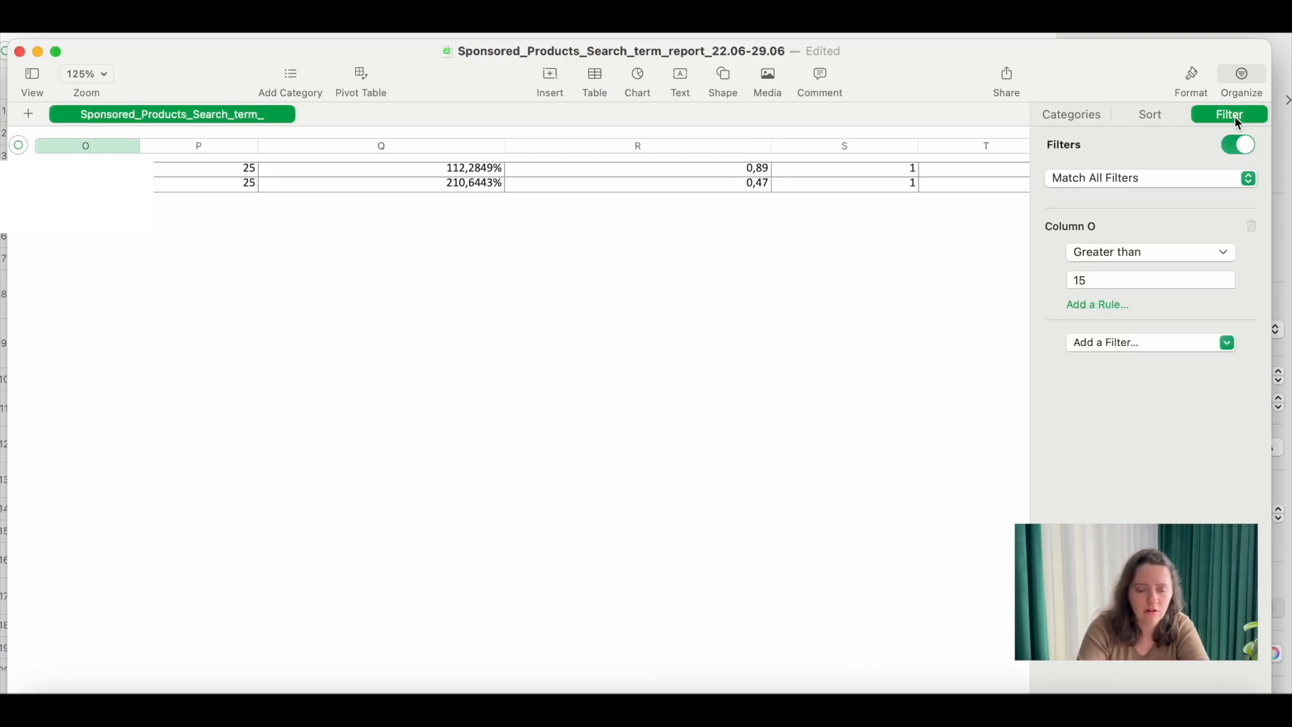
click(1217, 341)
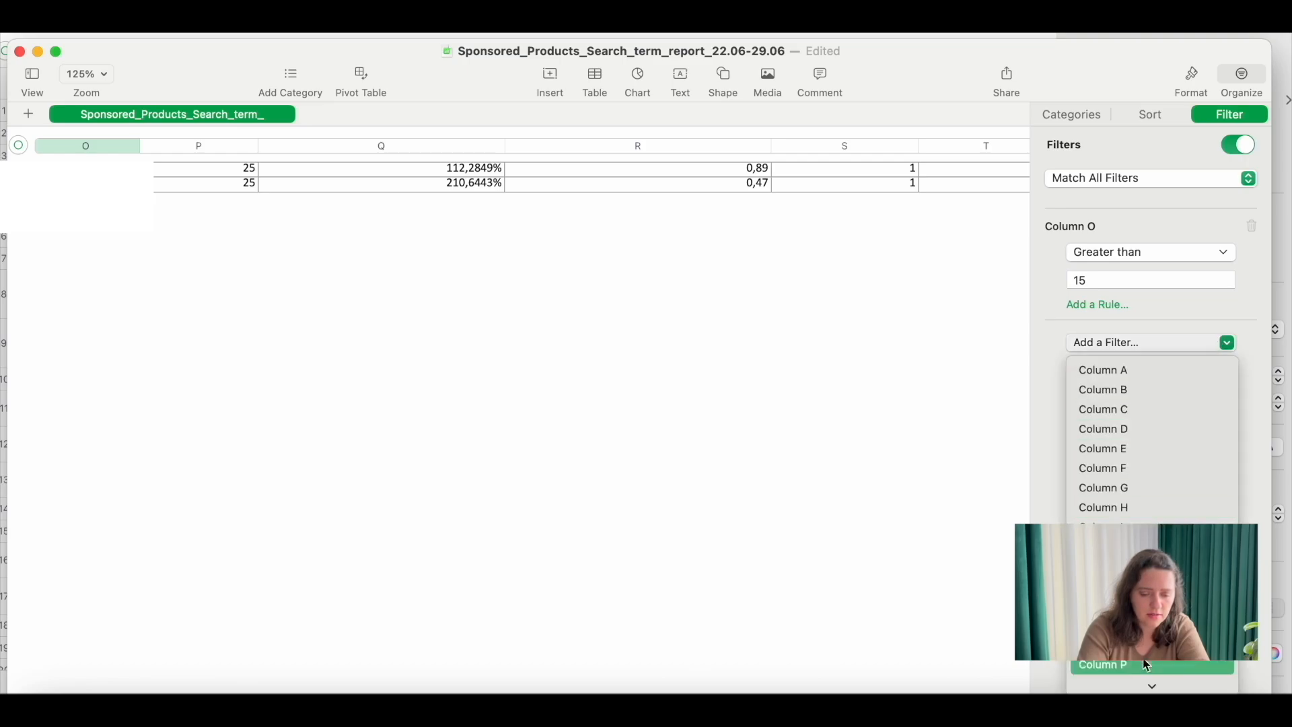
scroll(1148, 665, down, 3)
click(1150, 546)
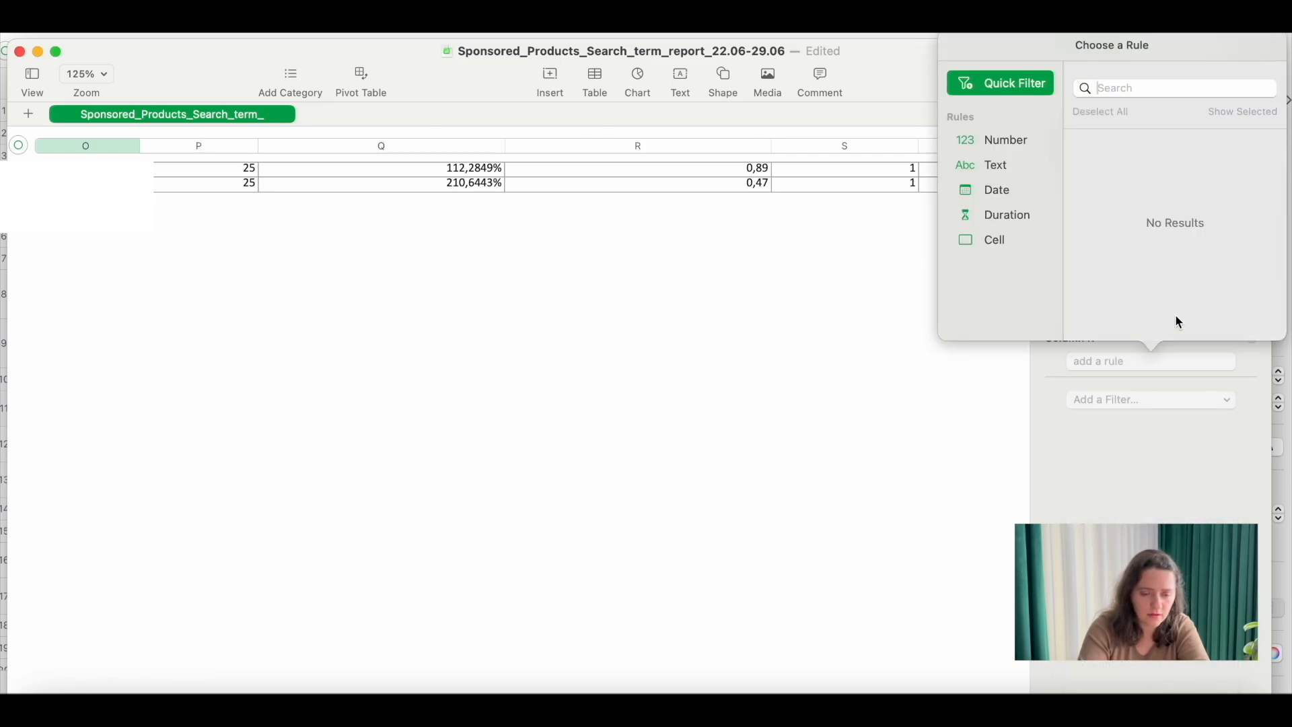
click(1013, 150)
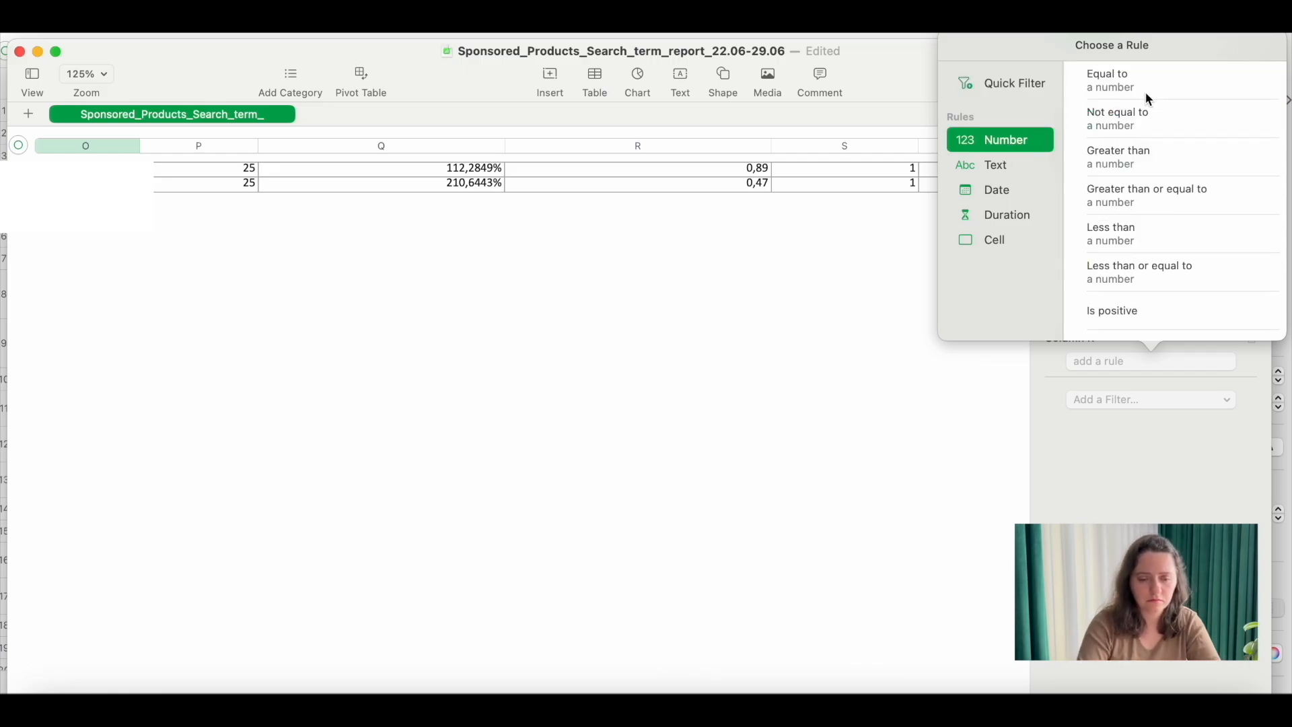
click(1142, 235)
text(2)
key(Return)
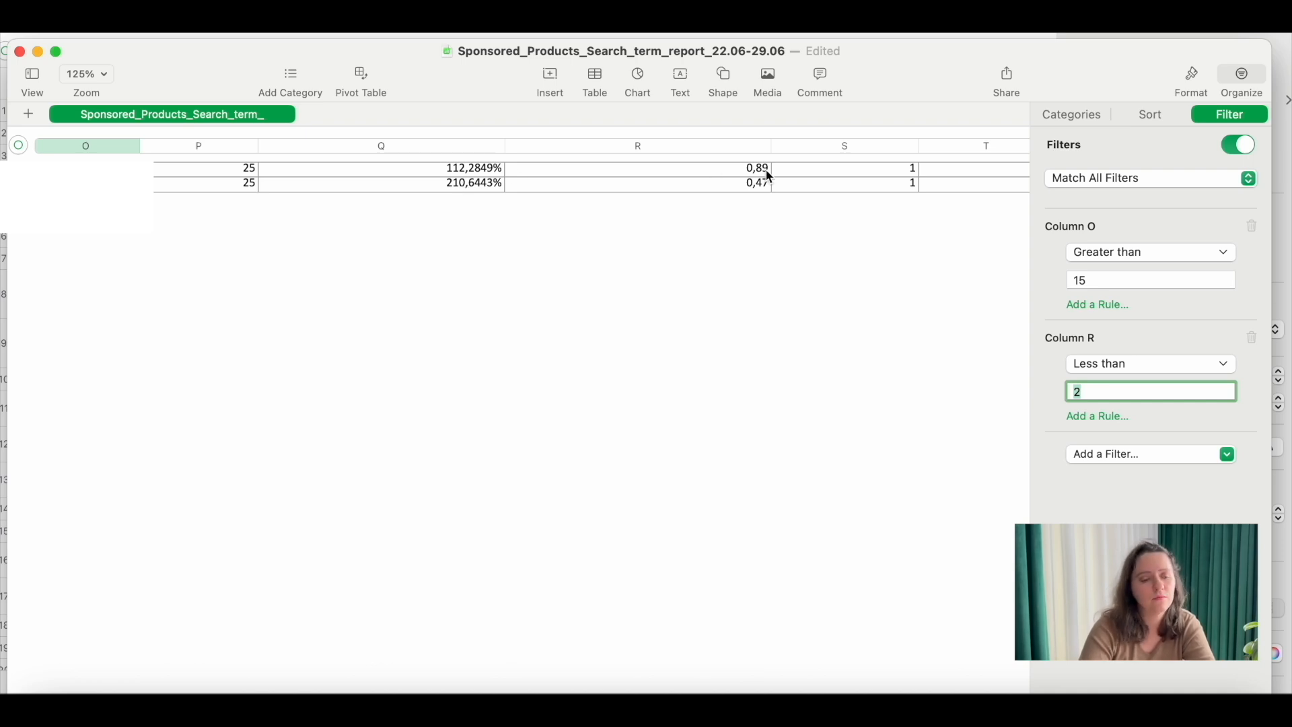
Examine the filtered rows' spend, sales, ACOS and ROAS, and check which campaigns they belong to
scroll(739, 173, right, 1)
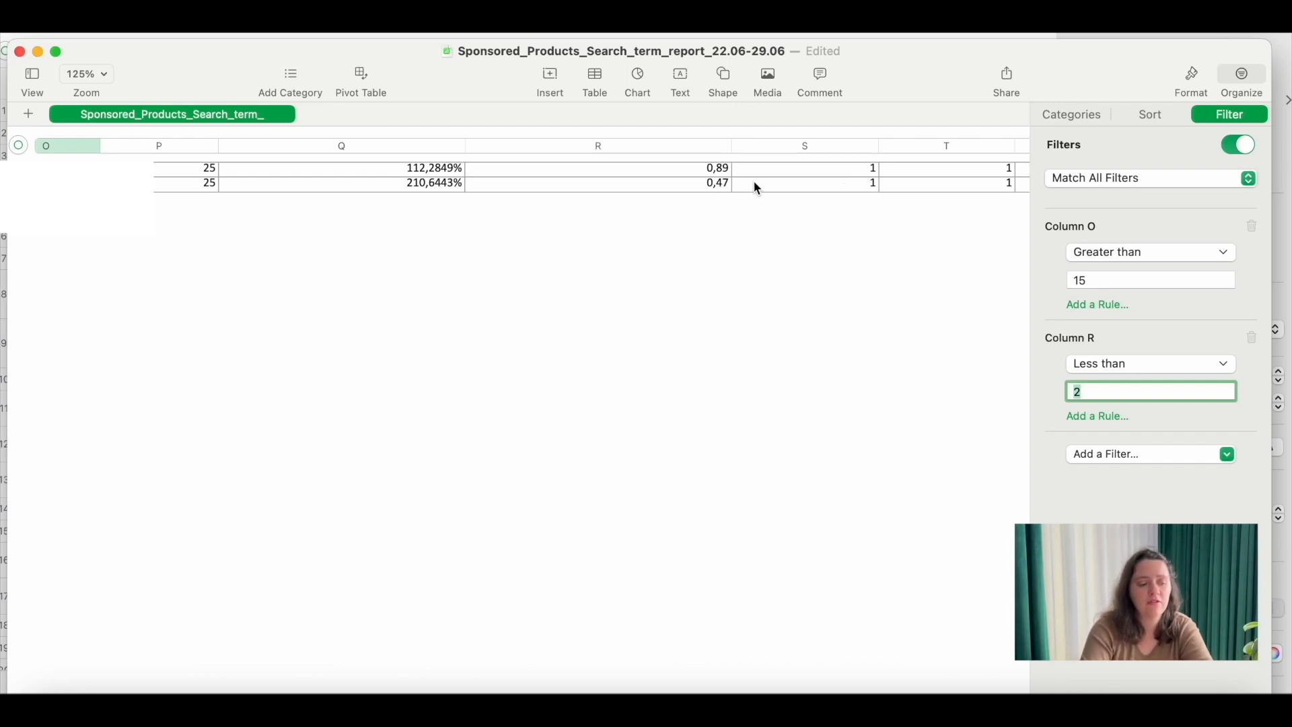
scroll(404, 237, left, 3)
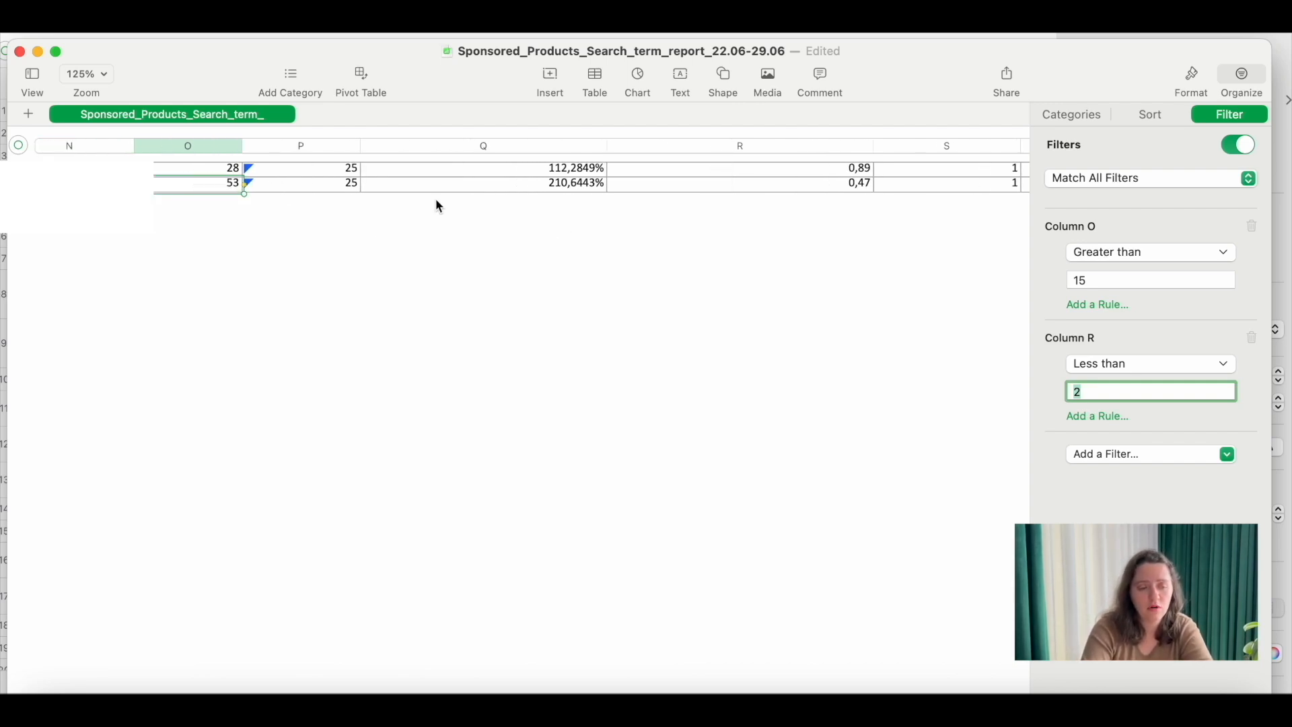
scroll(700, 195, right, 1)
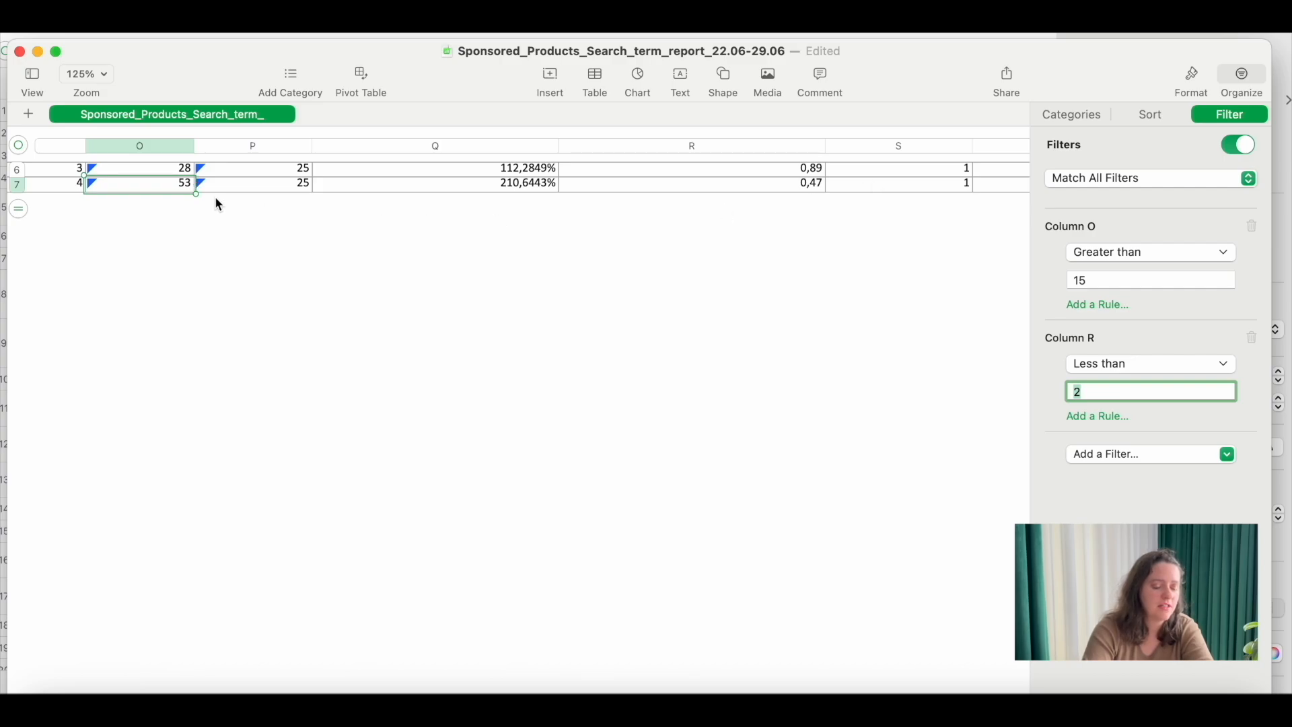
scroll(218, 204, left, 15)
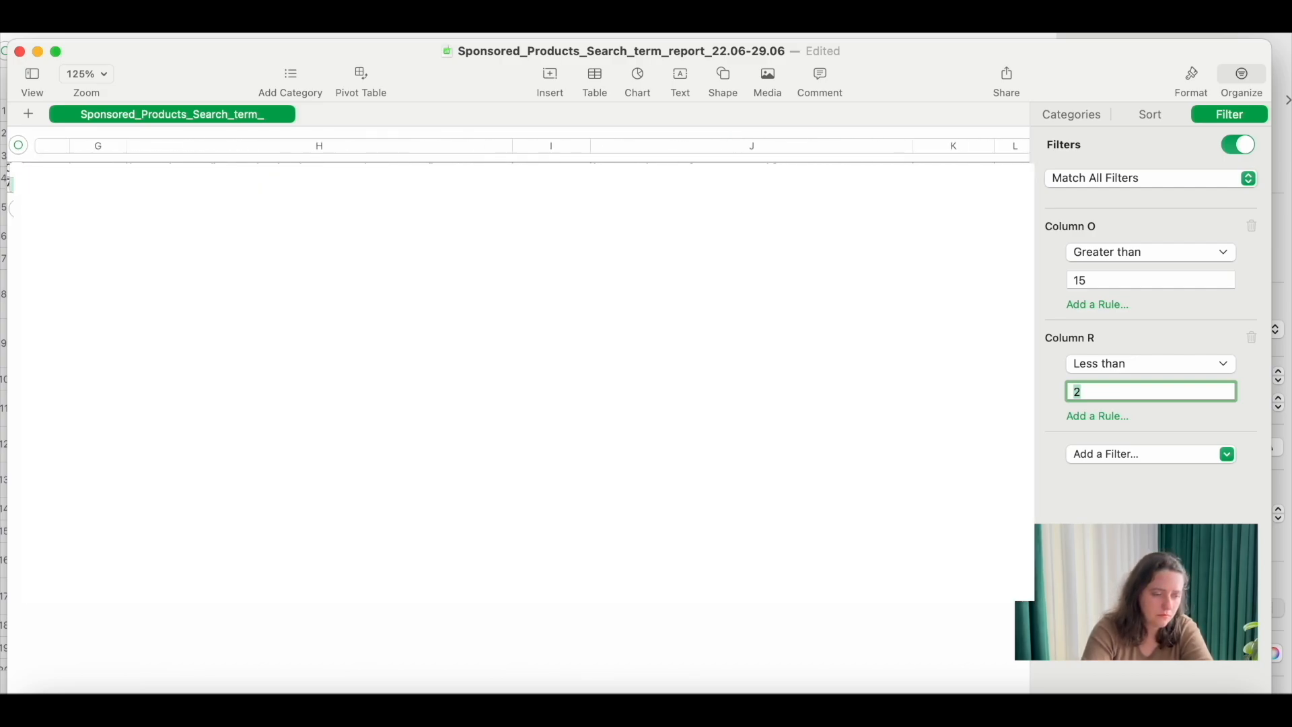
scroll(518, 404, left, 3)
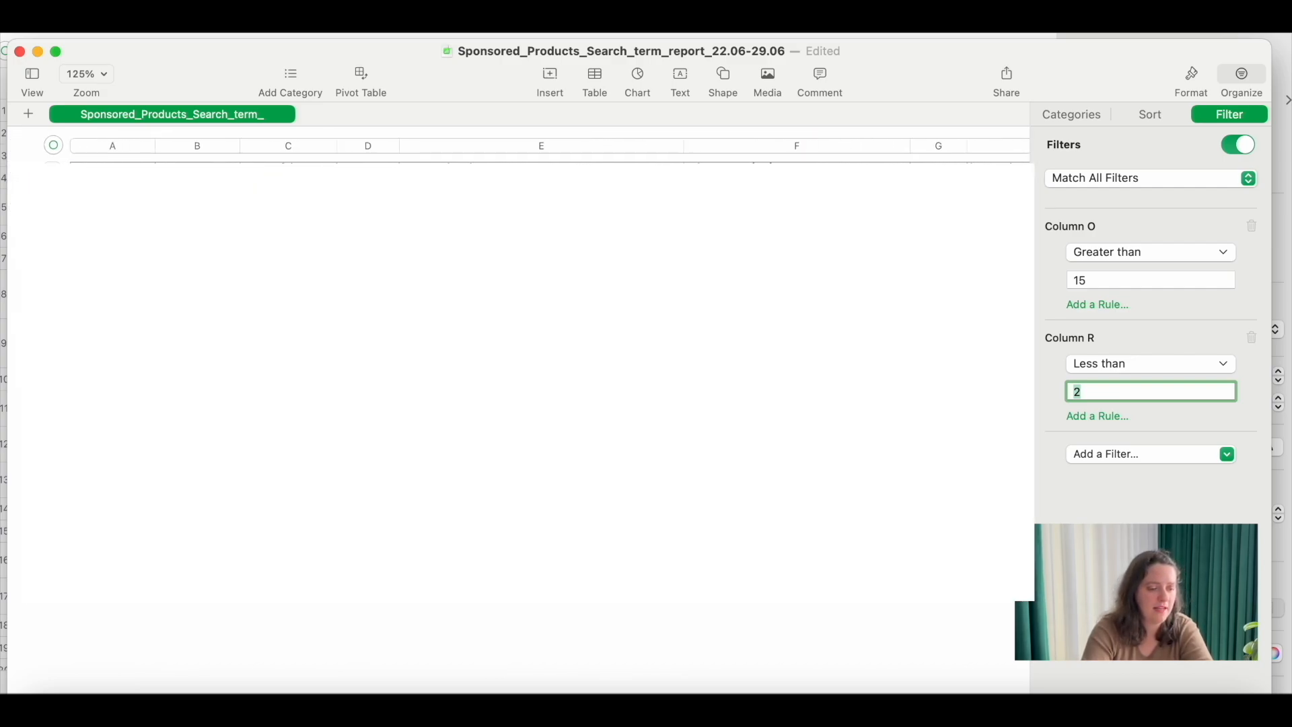
scroll(522, 196, right, 2)
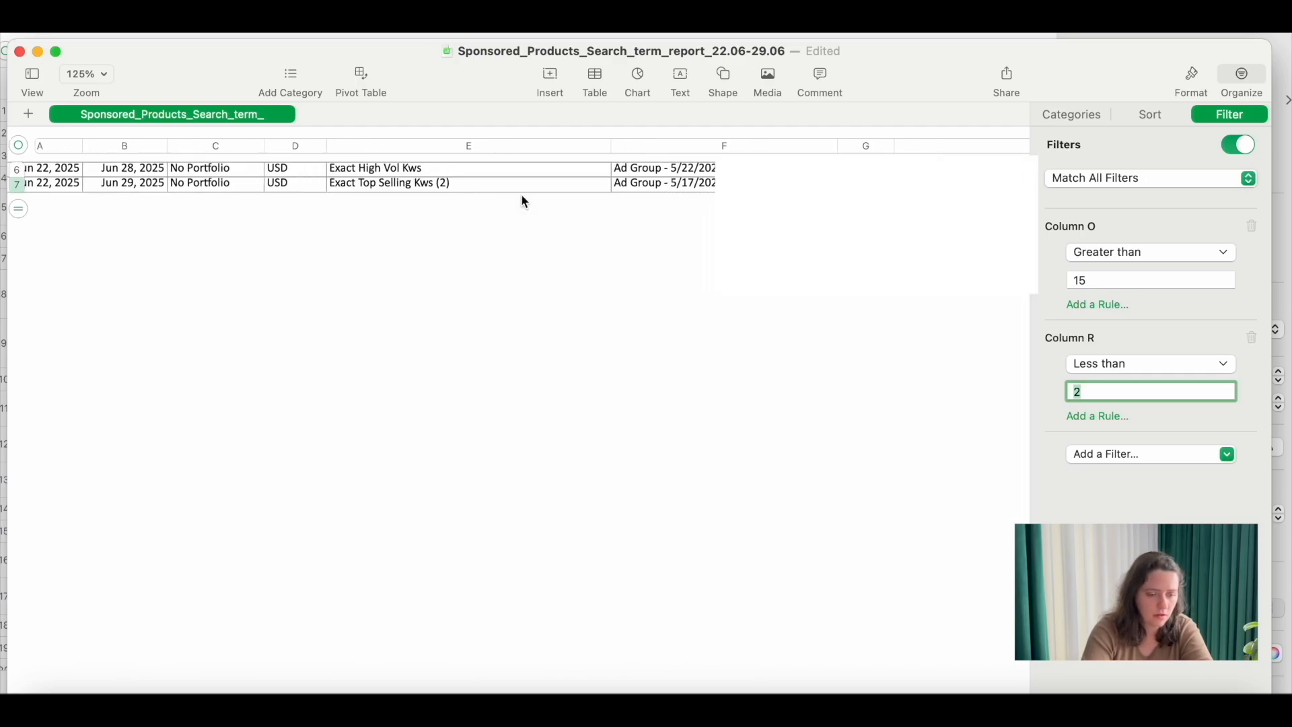
scroll(523, 196, left, 1)
click(414, 174)
click(411, 180)
click(434, 175)
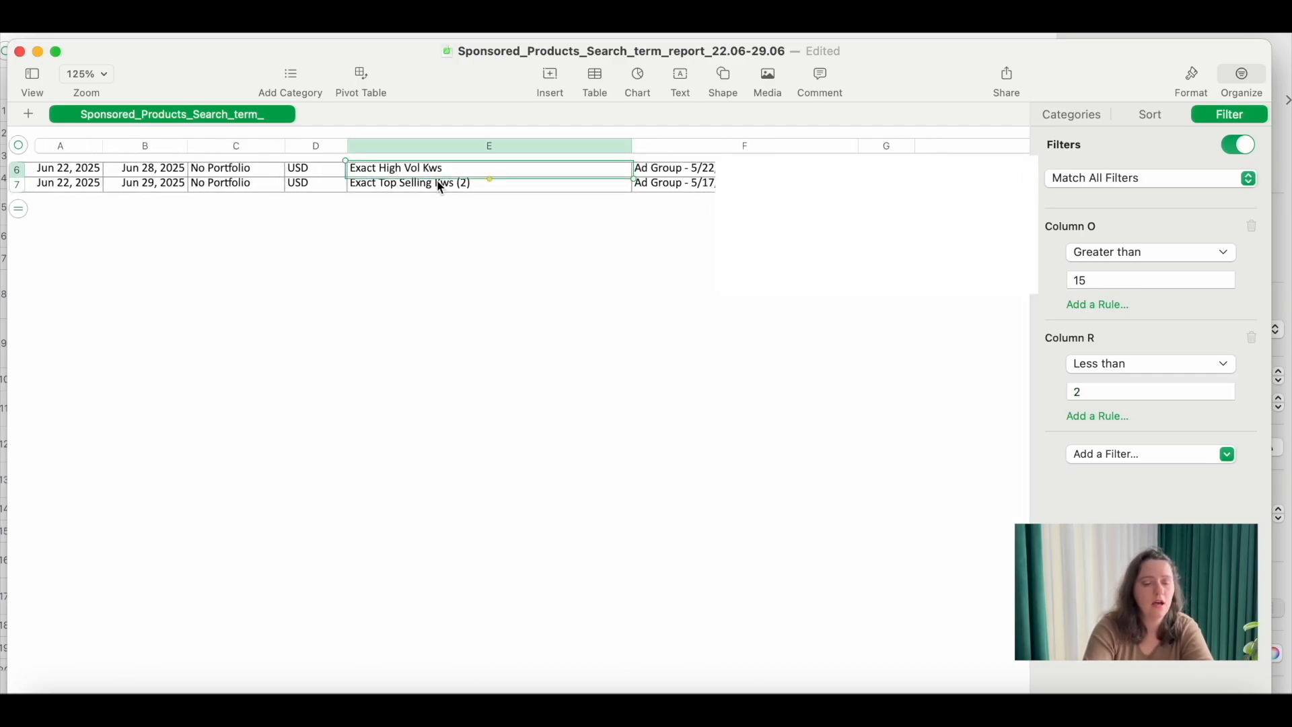
click(476, 182)
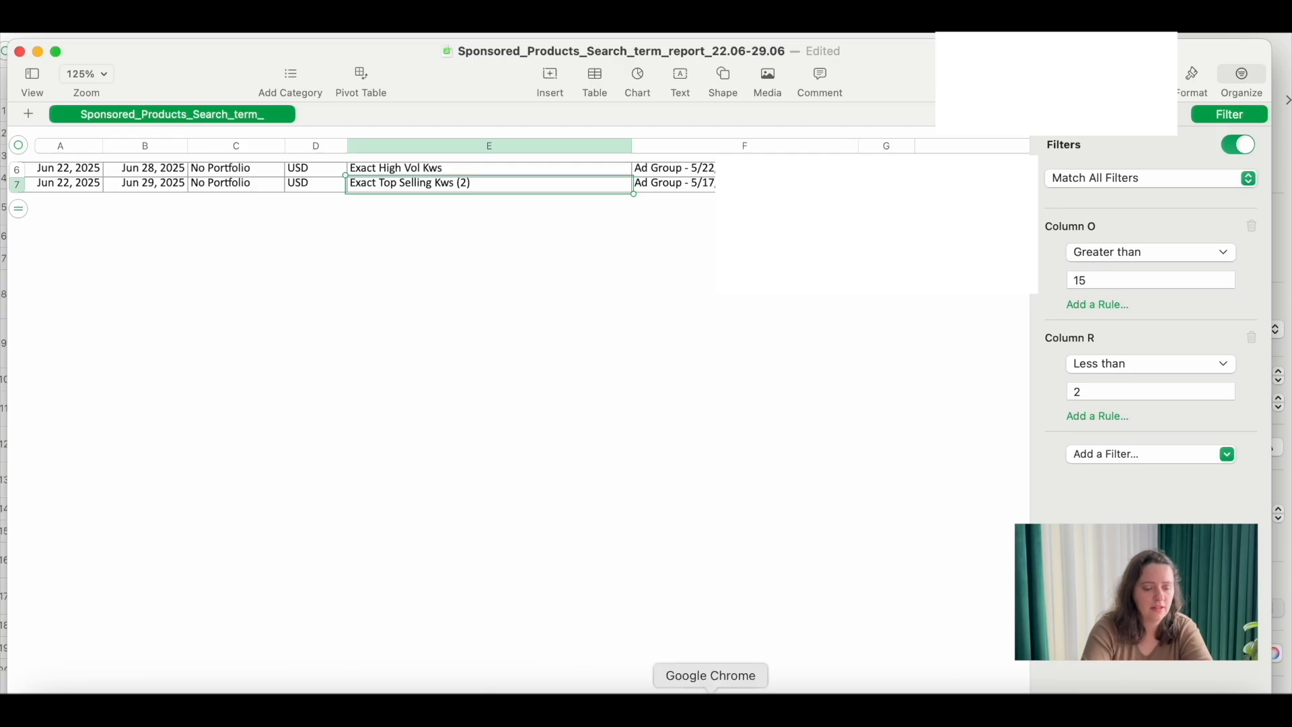
Switch to Amazon Ads in Google Chrome and open the Exact High Vol Kws campaign from the campaign manager
click(710, 704)
mouse_move(38, 221)
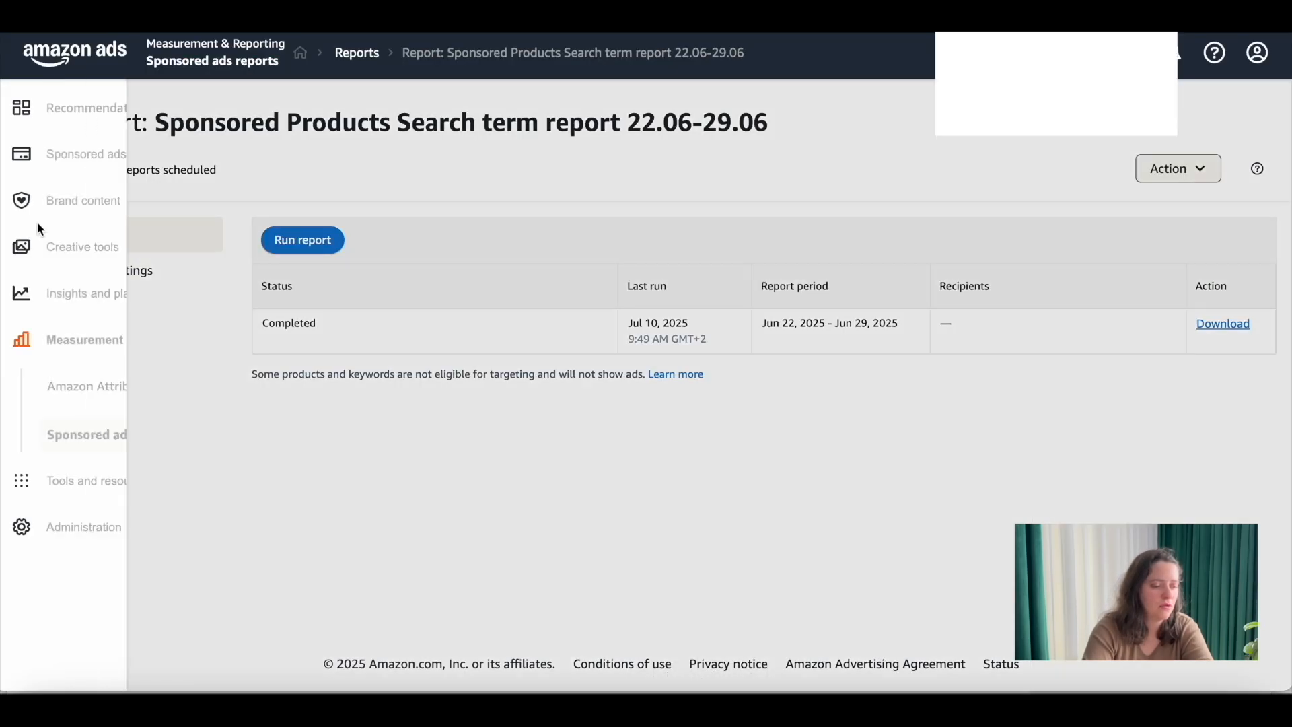
click(134, 155)
click(115, 199)
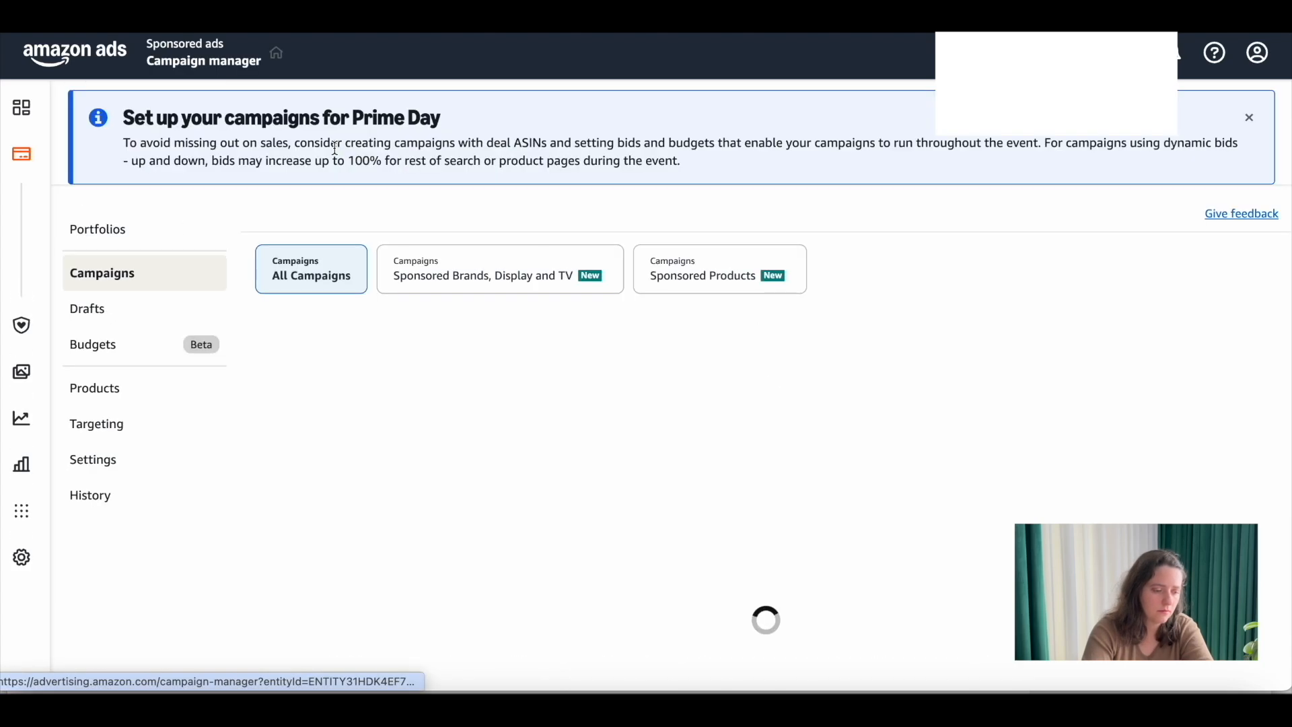
scroll(240, 421, down, 5)
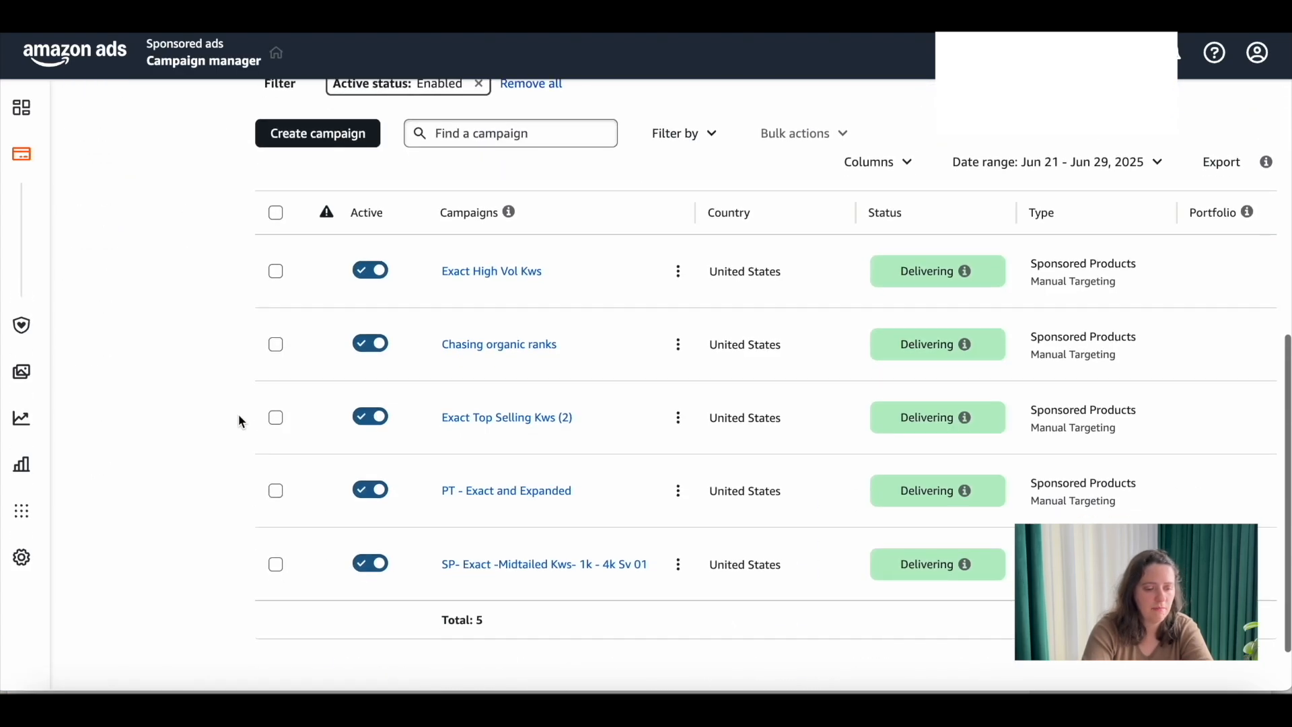
click(510, 272)
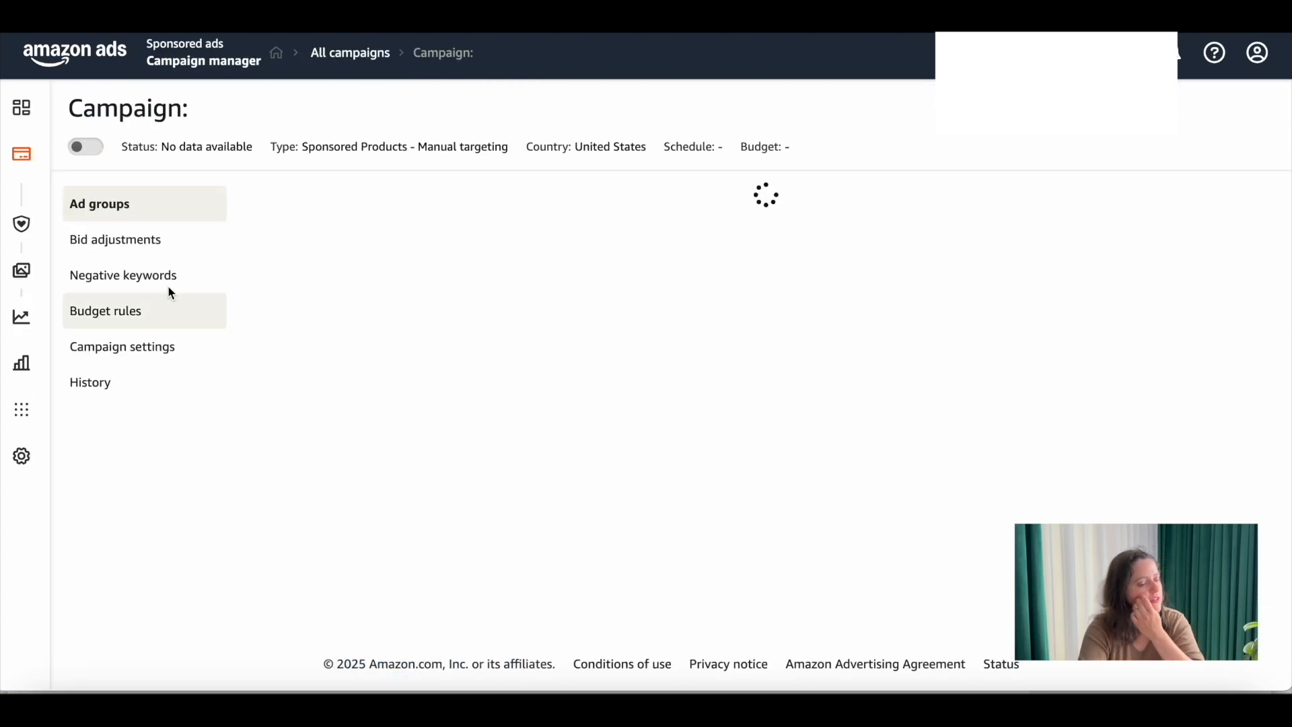
Start adding negative keywords with negative exact match to the Exact High Vol Kws campaign
click(158, 278)
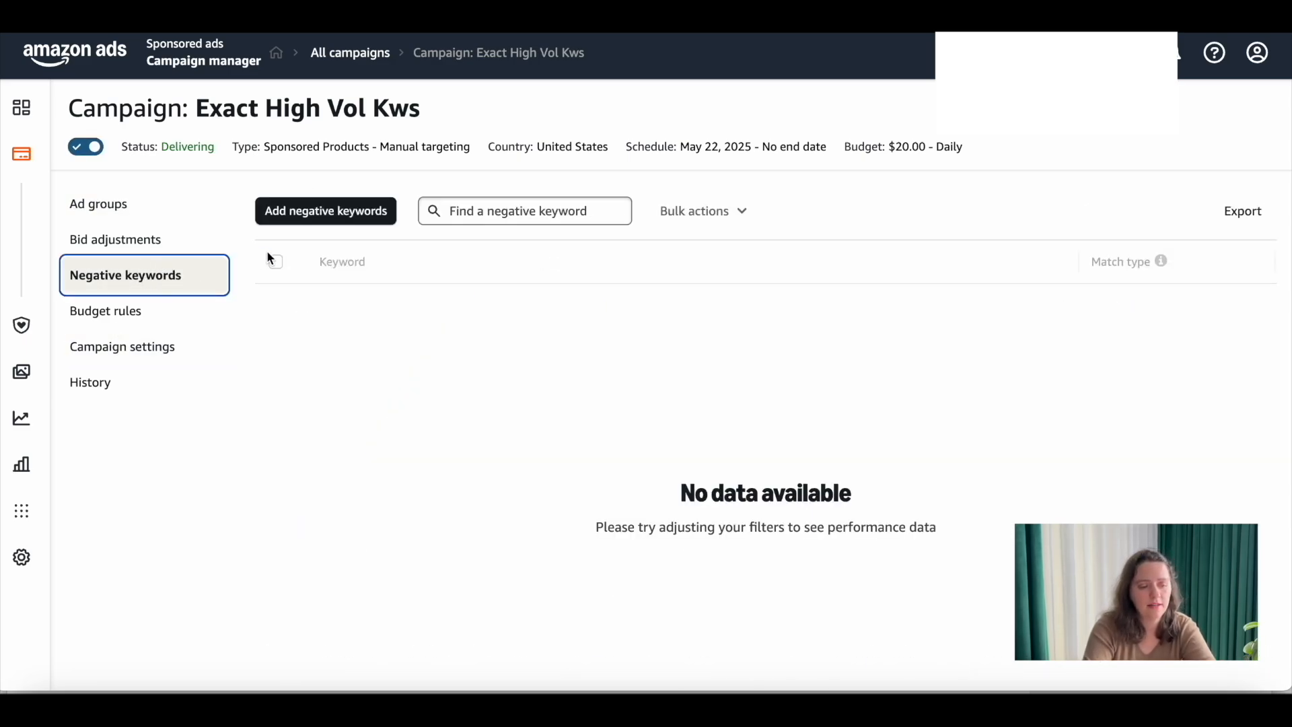
click(320, 212)
click(378, 176)
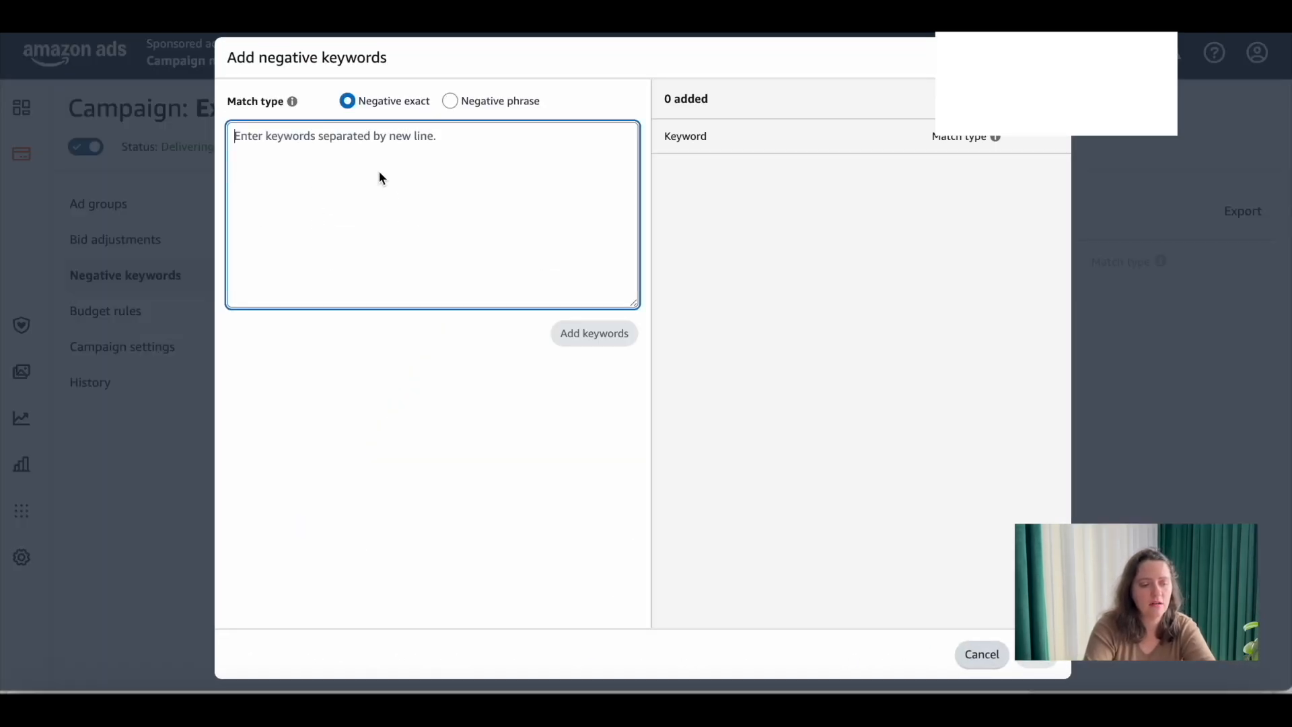